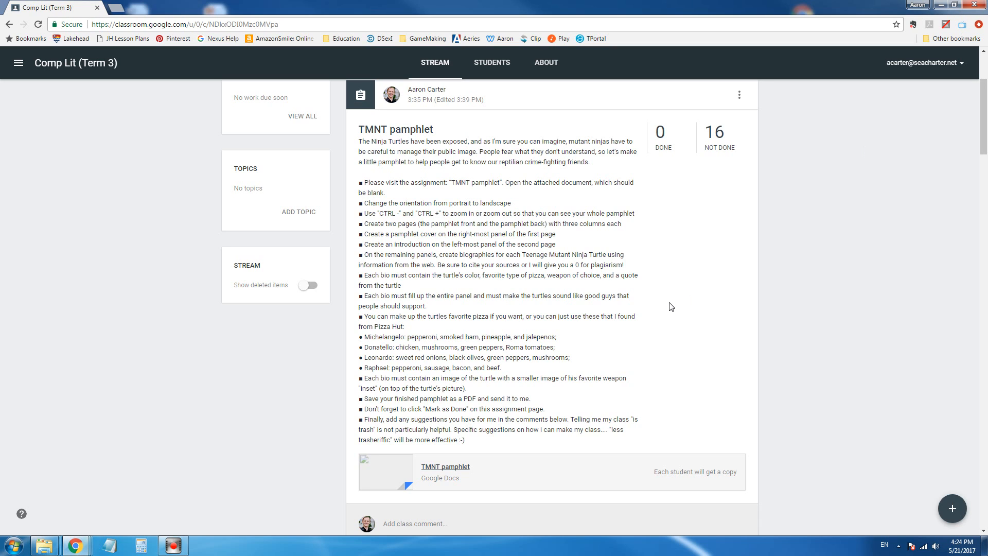
Open the TMNT pamphlet document attached to the class assignment
scroll(565, 295, up, 1)
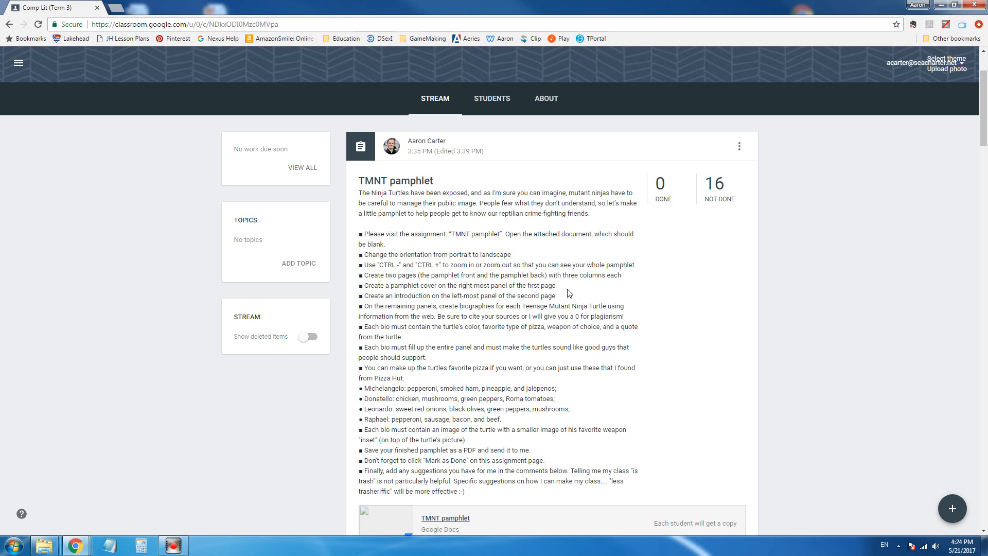
scroll(569, 293, down, 1)
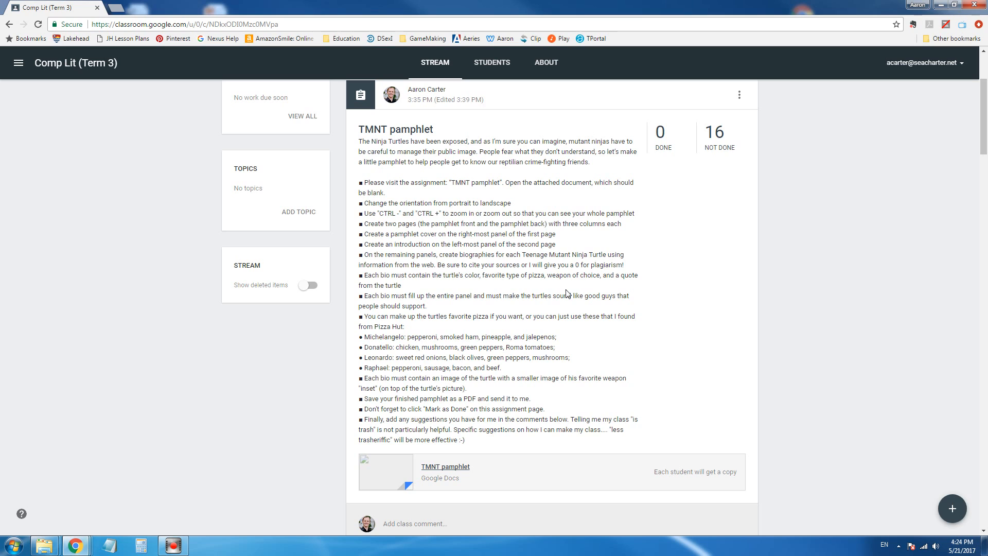
click(449, 469)
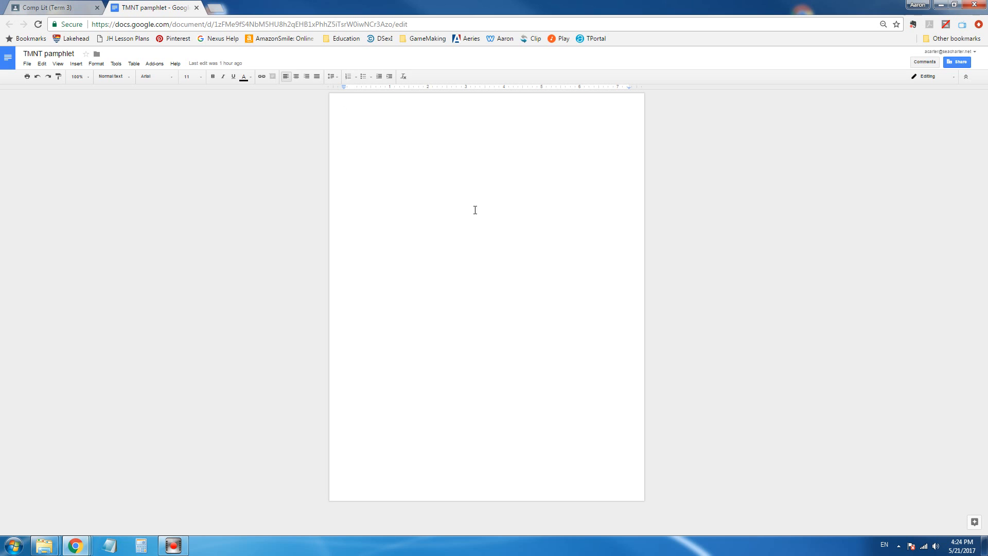
Make a copy of the document named "Copy of TMNT pamphlet" and close the original
click(27, 64)
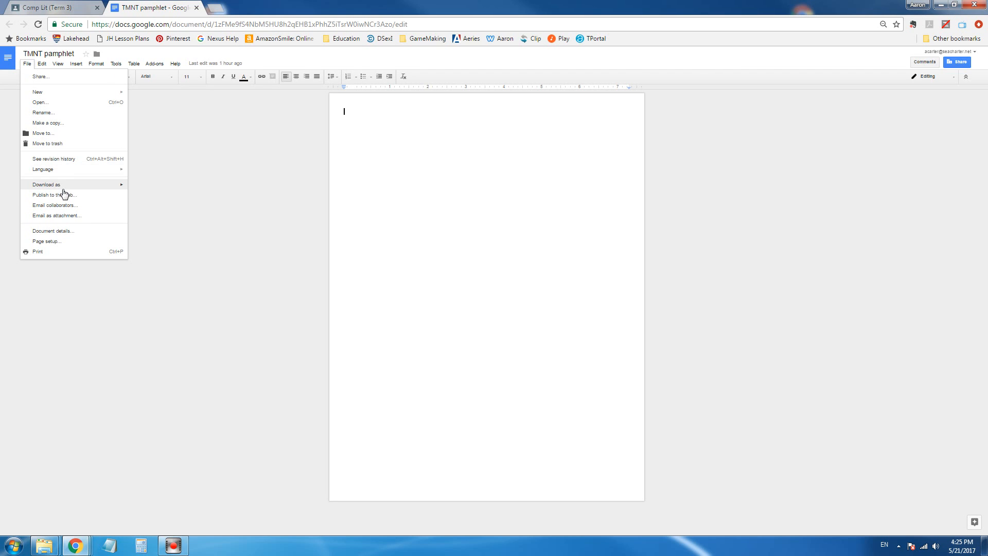
click(58, 128)
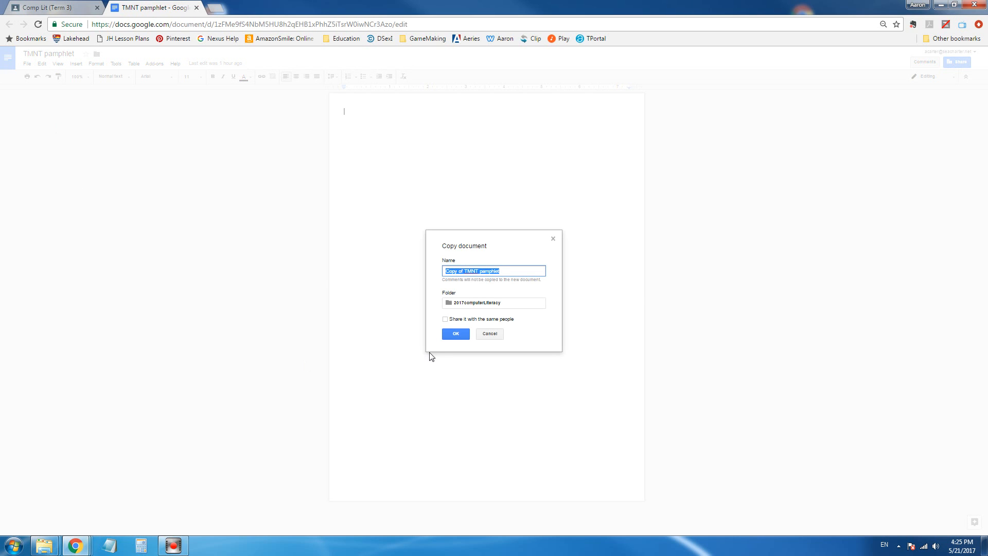
click(453, 334)
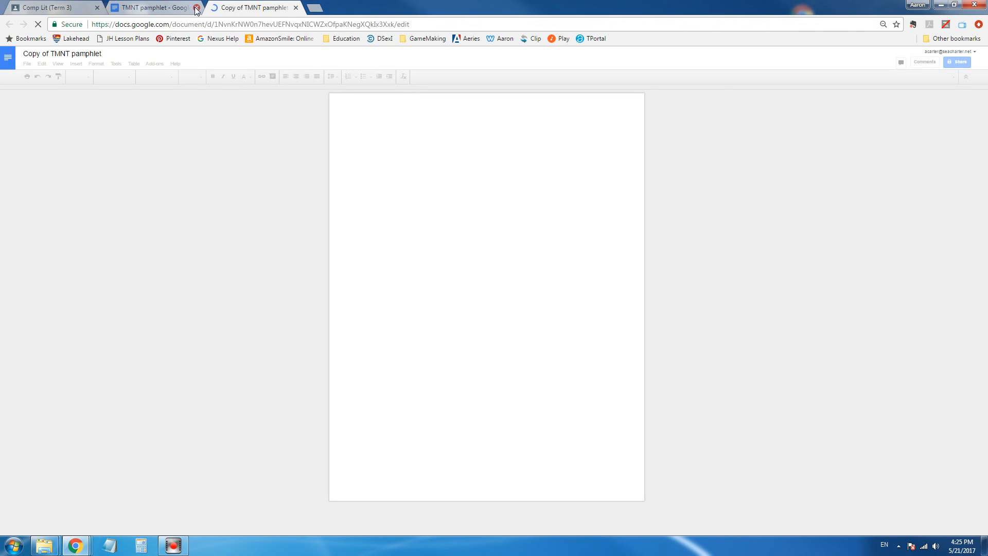
click(196, 7)
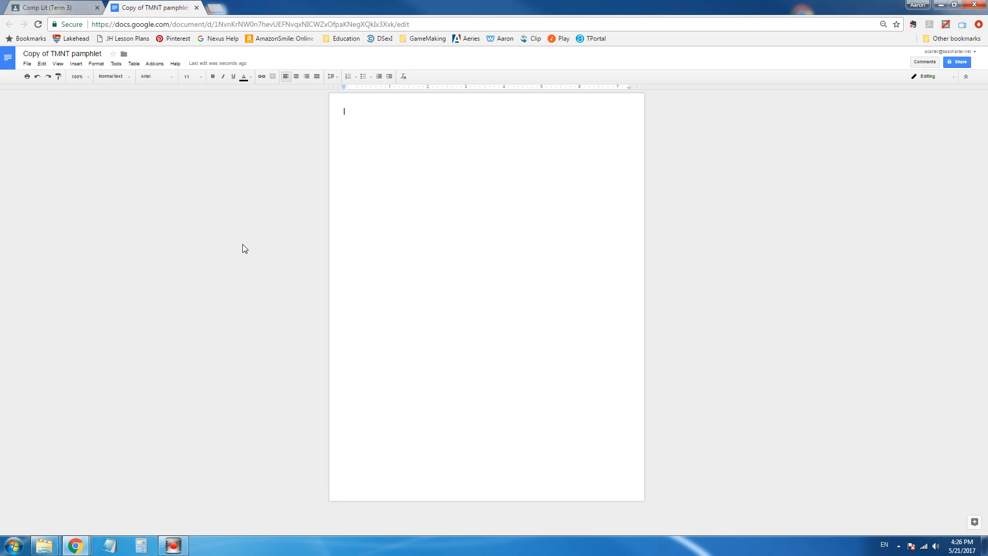
Change the document's page orientation to landscape
click(27, 64)
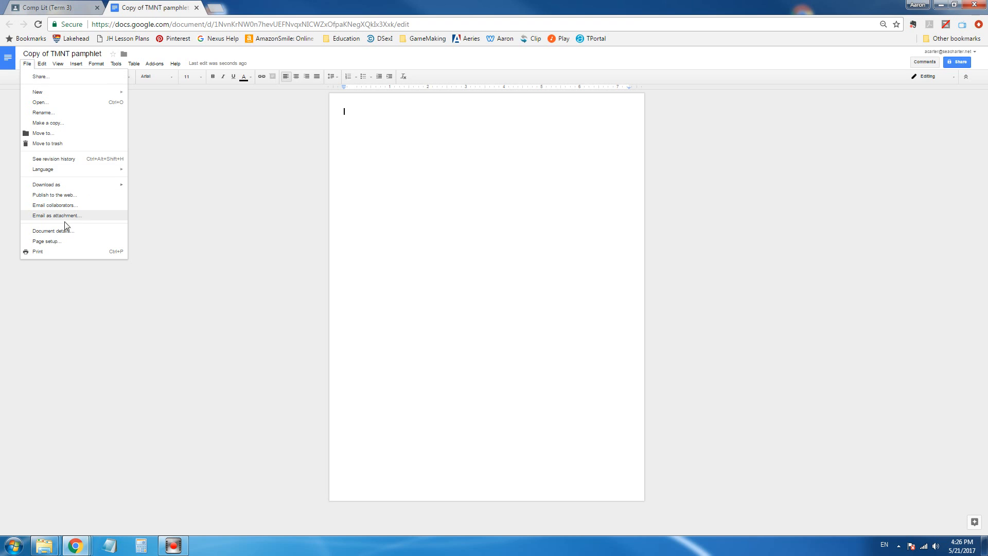
click(56, 242)
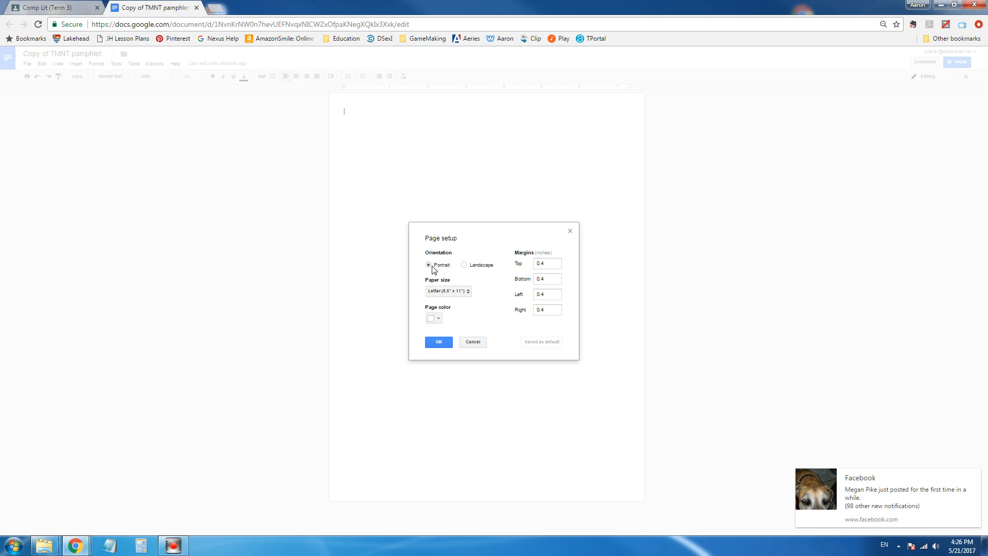
click(465, 265)
click(440, 345)
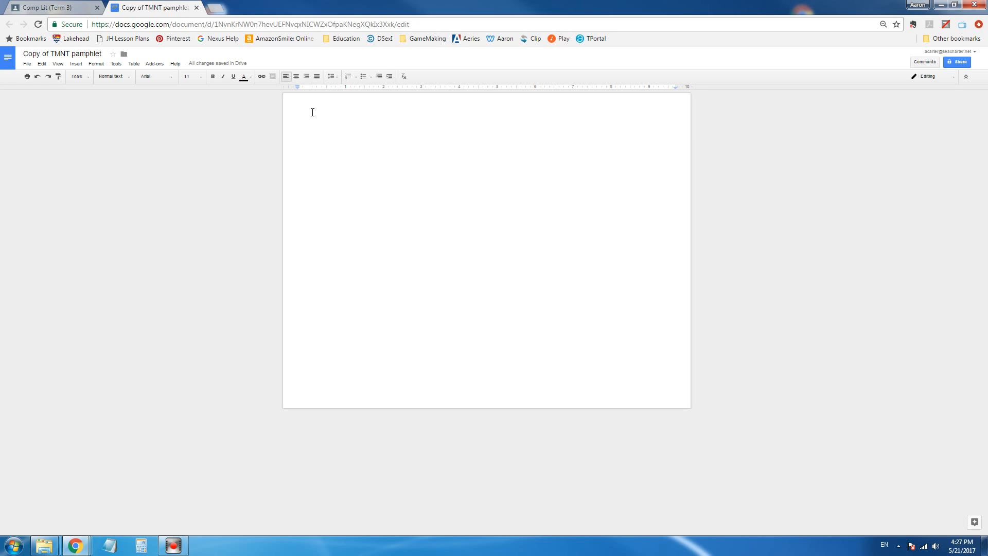
Format the document into three columns
click(77, 66)
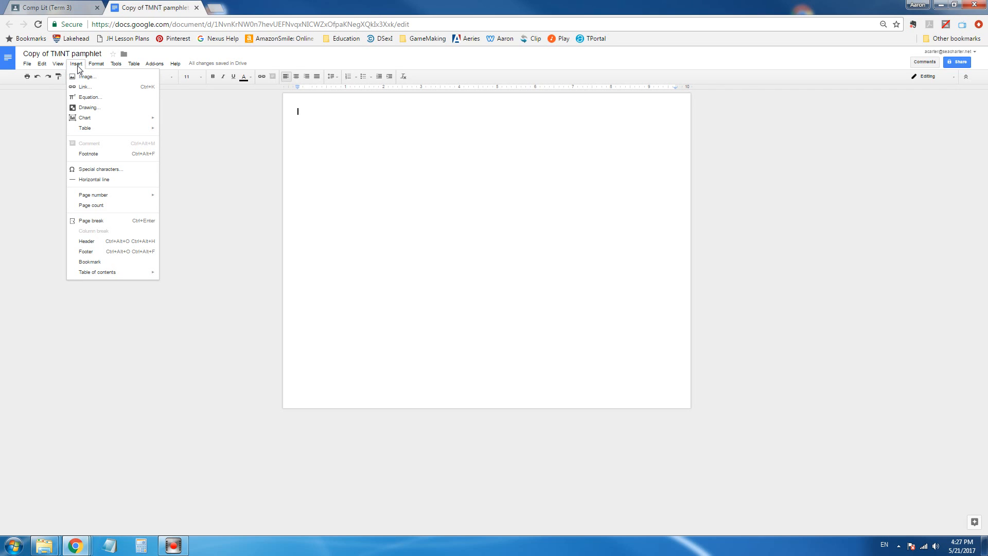
mouse_move(97, 69)
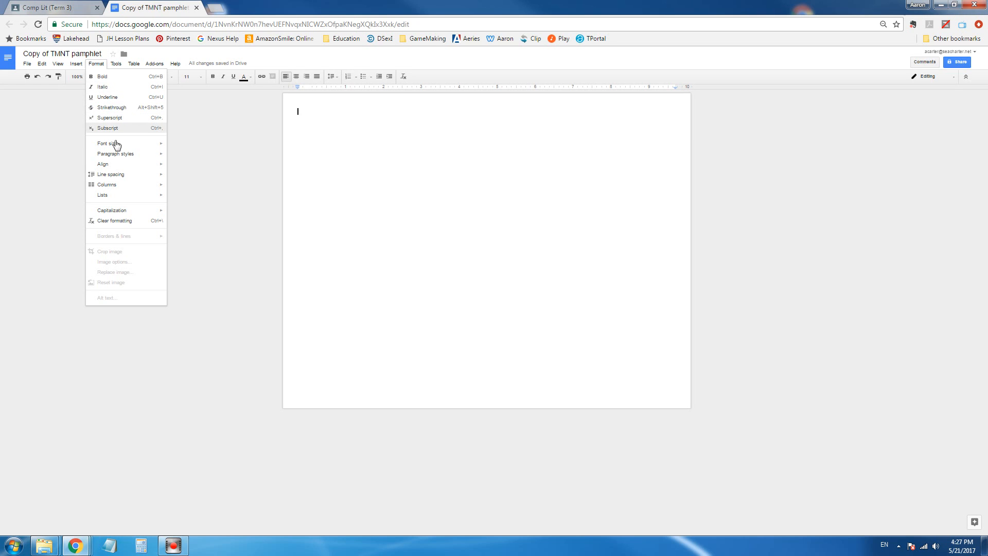
mouse_move(117, 191)
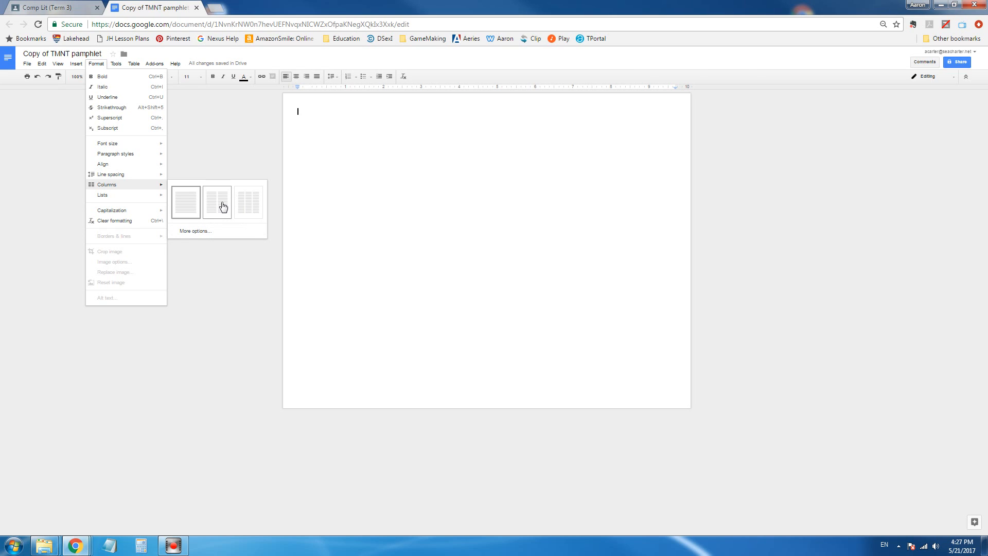
click(252, 207)
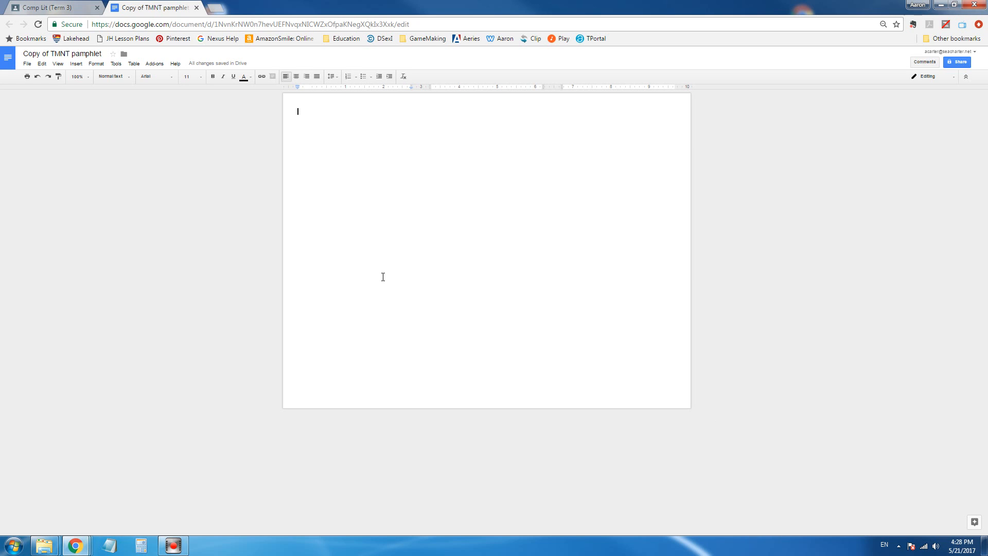
Insert a page break at the start of the document to create a second page for the pamphlet back
click(298, 111)
click(82, 66)
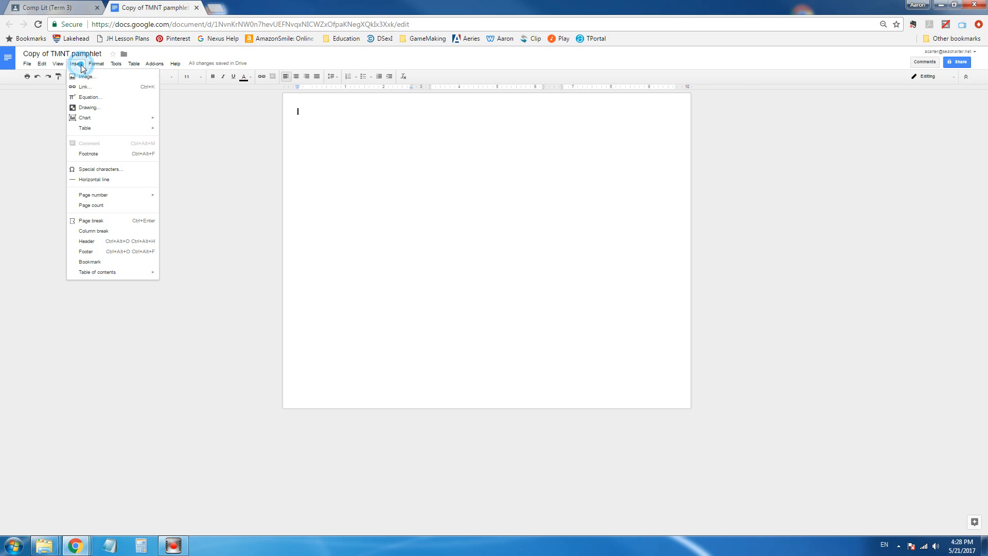
click(98, 221)
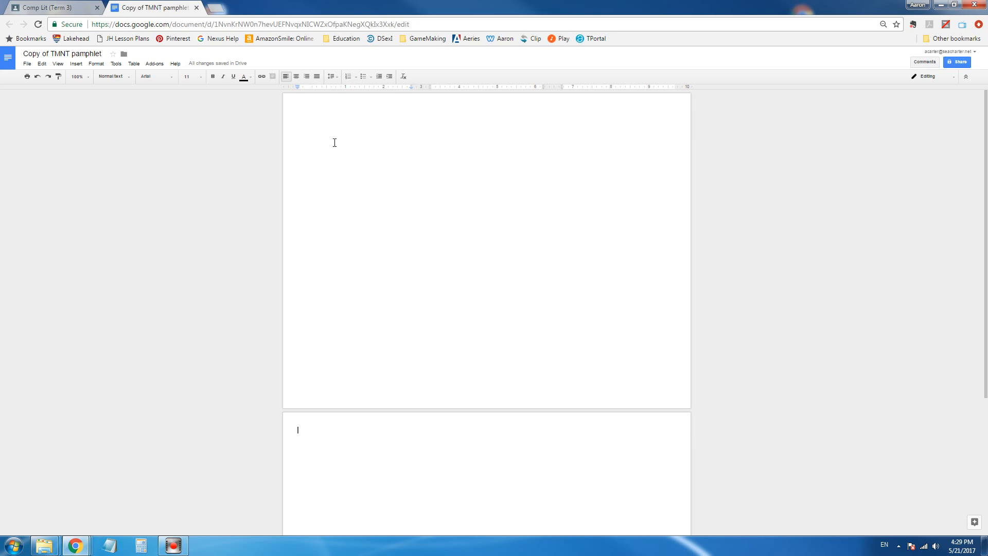
Insert two column breaks on the first page so that all three panels can be filled separately
click(312, 133)
click(311, 125)
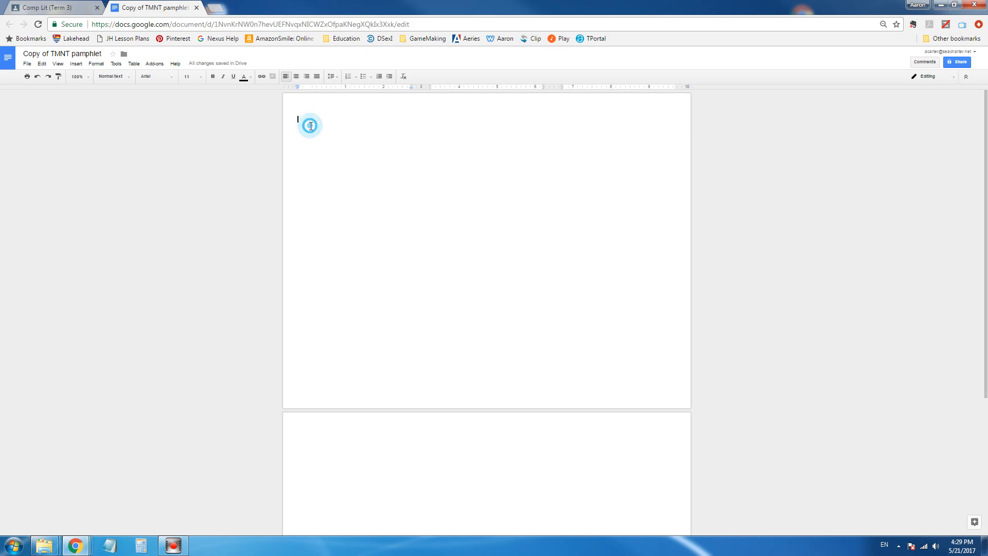
click(79, 64)
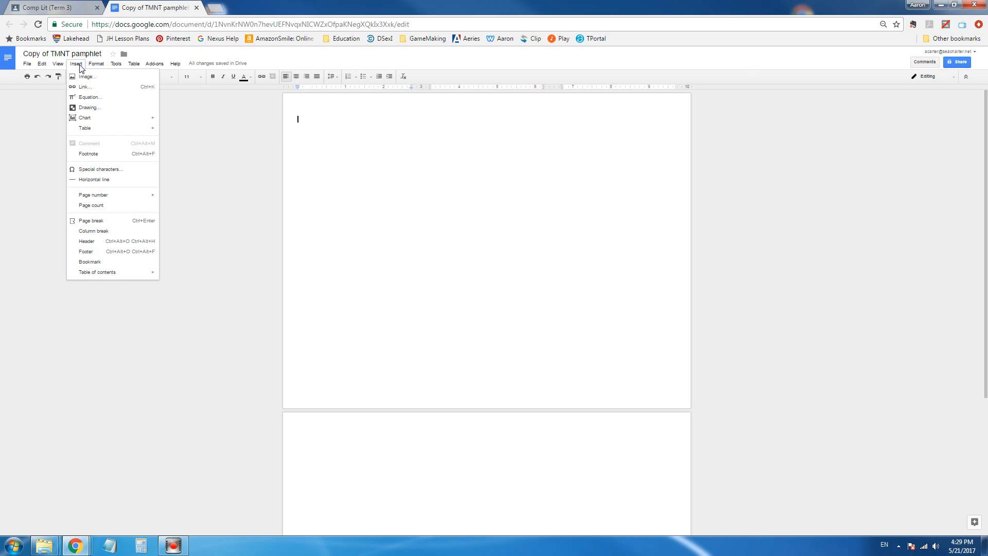
click(100, 232)
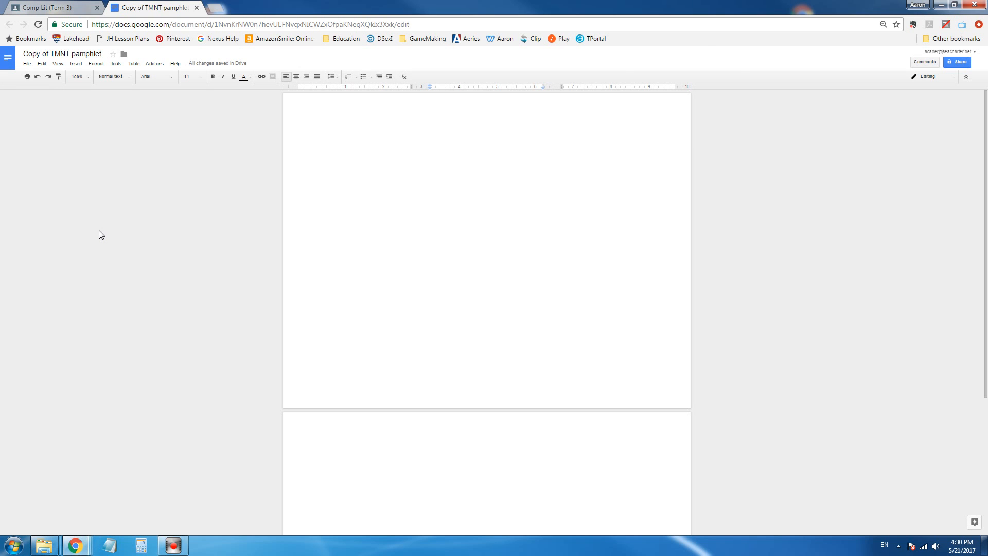
click(77, 64)
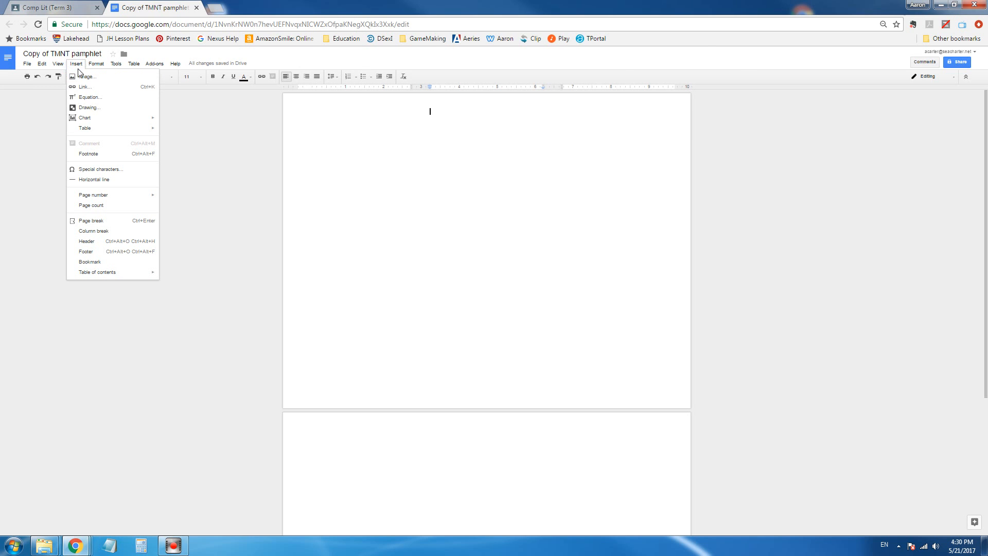
click(90, 232)
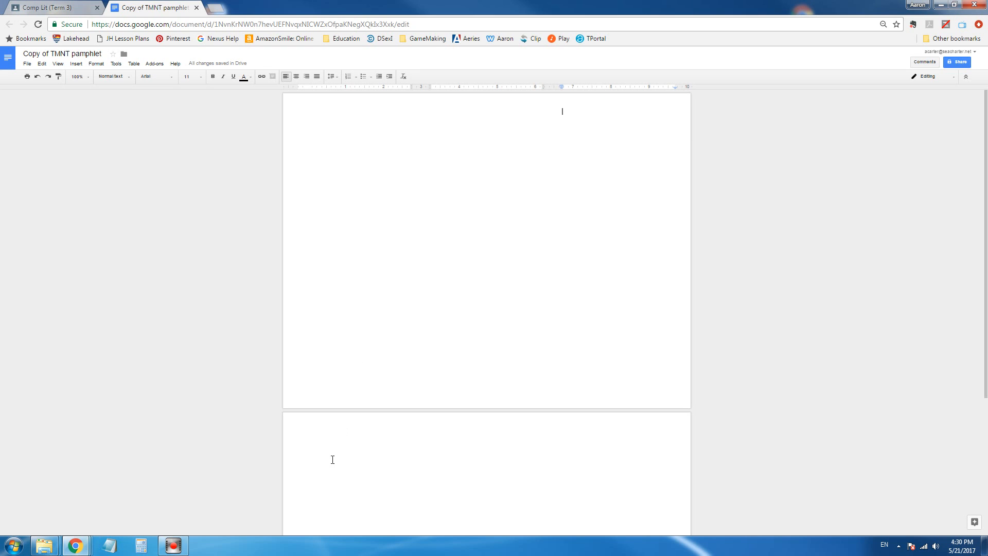
Insert two column breaks on the second page, starting from its first column
click(304, 440)
click(77, 64)
click(92, 229)
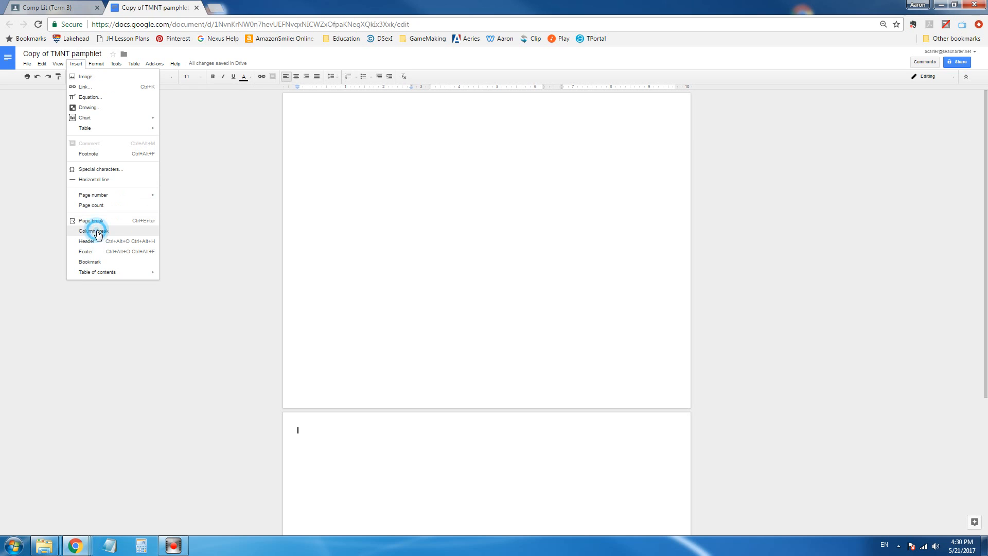
click(76, 64)
click(93, 232)
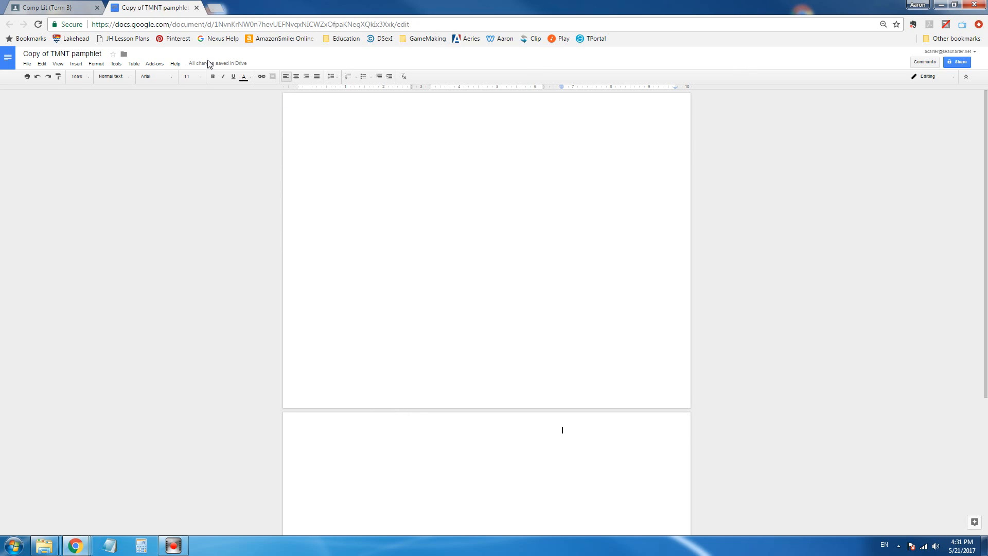
Adjust the browser zoom to make the document larger while the whole first page still fits in view
scroll(669, 394, down, 3)
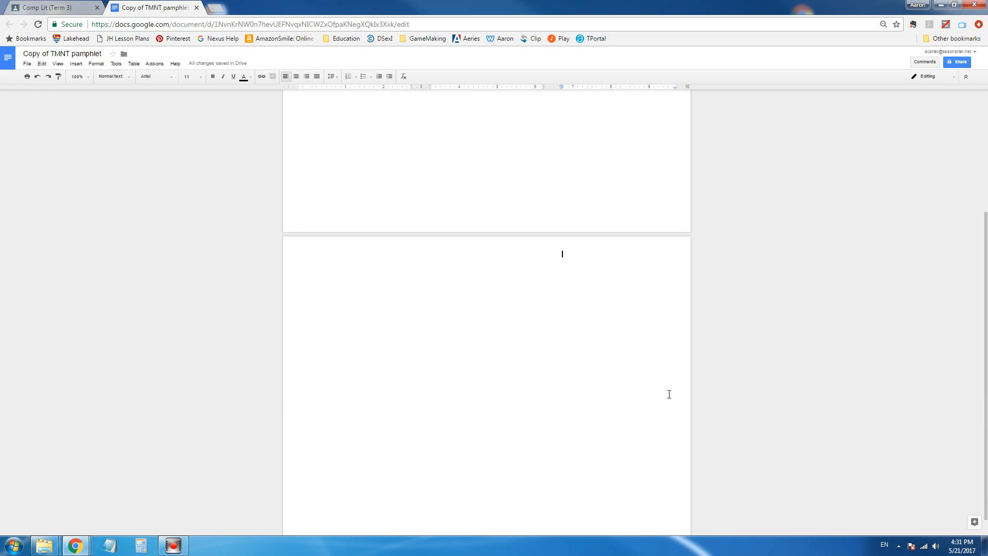
scroll(669, 394, up, 3)
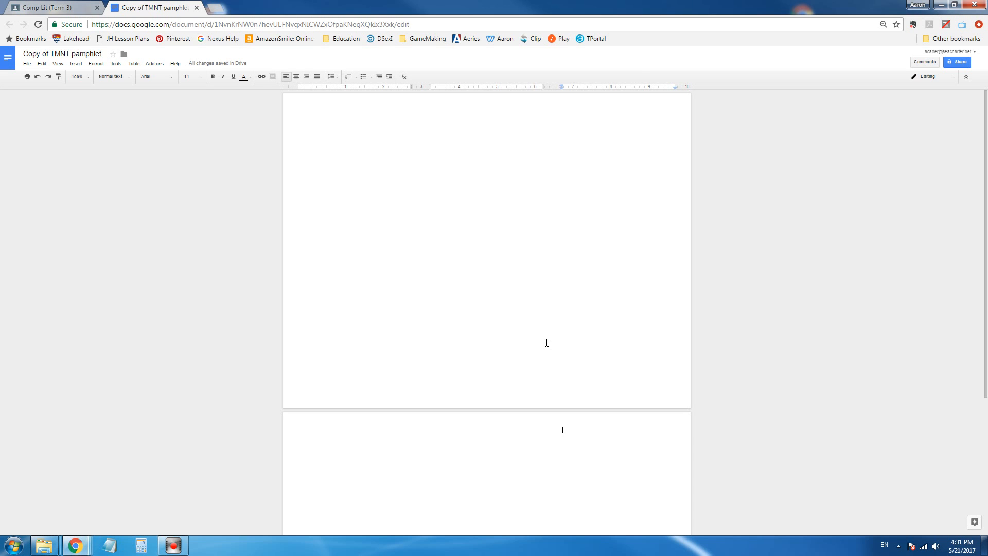
key(ctrl+plus)
key(ctrl+plus)
key(ctrl+plus)
key(ctrl+plus)
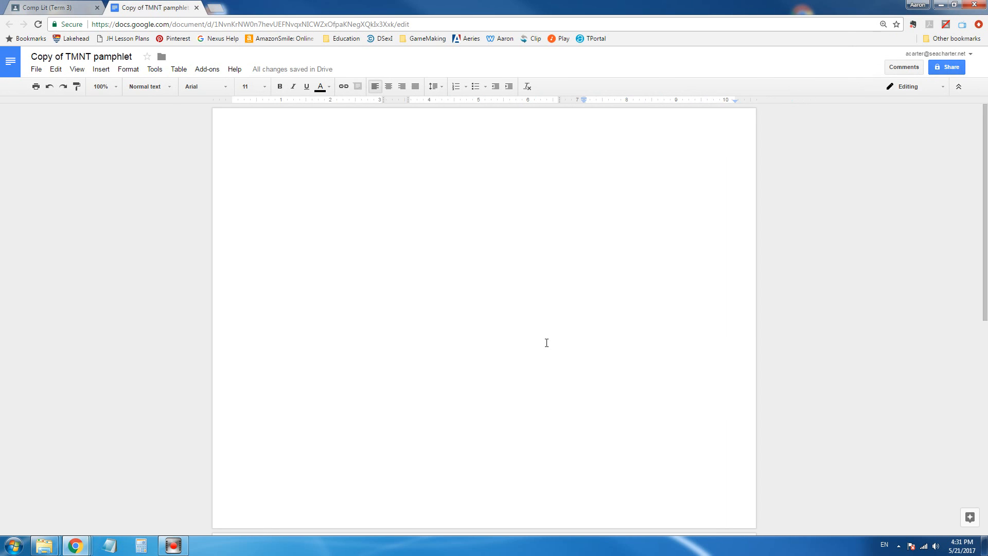
key(ctrl+plus)
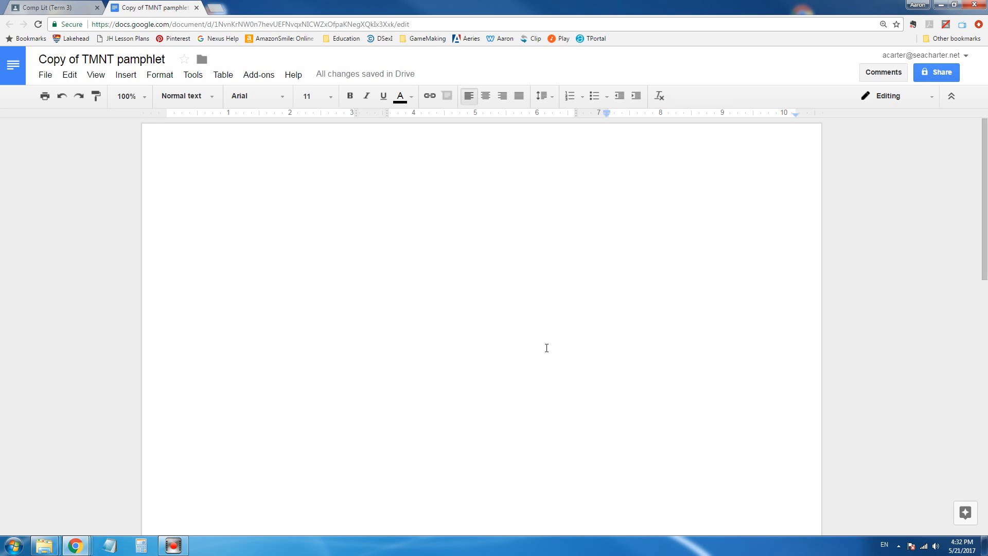
key(ctrl+minus)
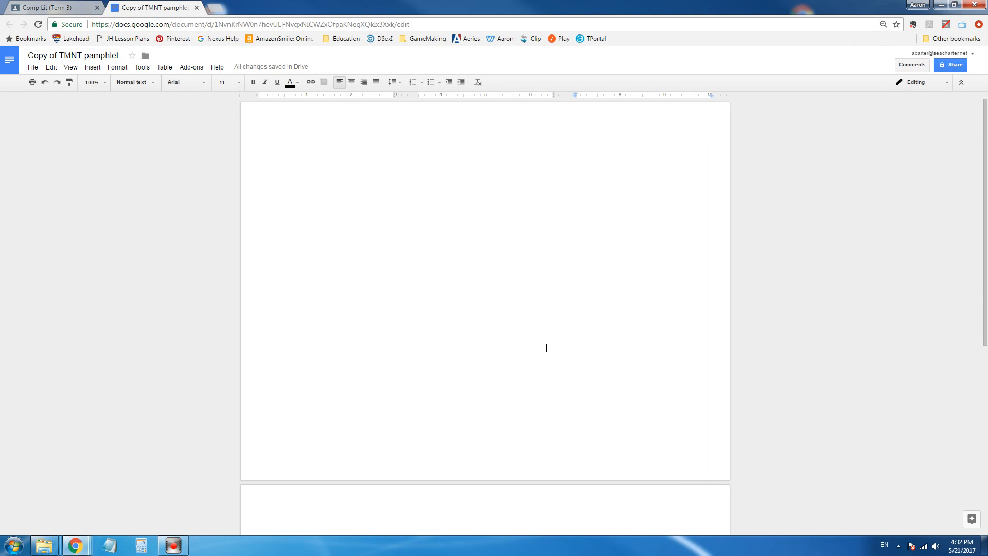
key(ctrl+minus)
key(ctrl+minus)
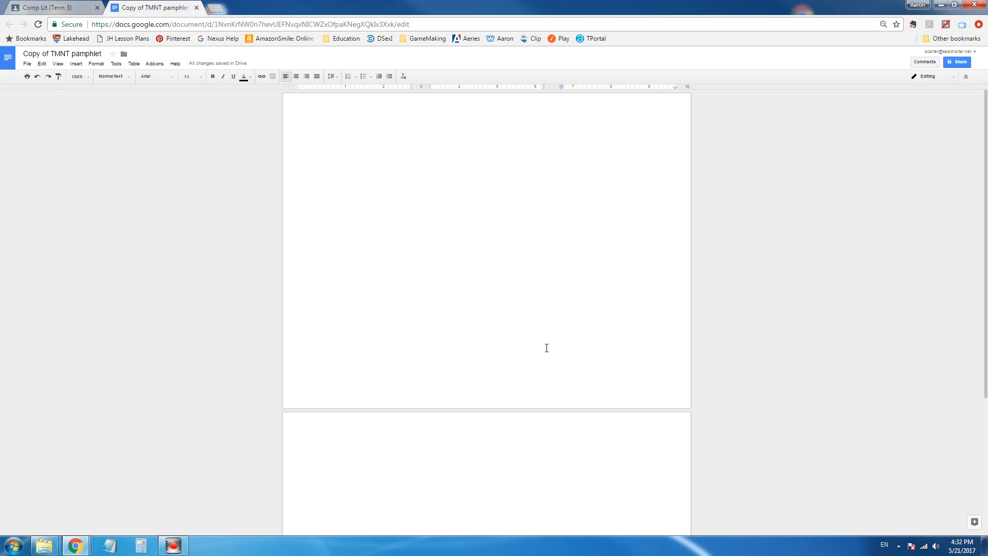
key(ctrl+plus)
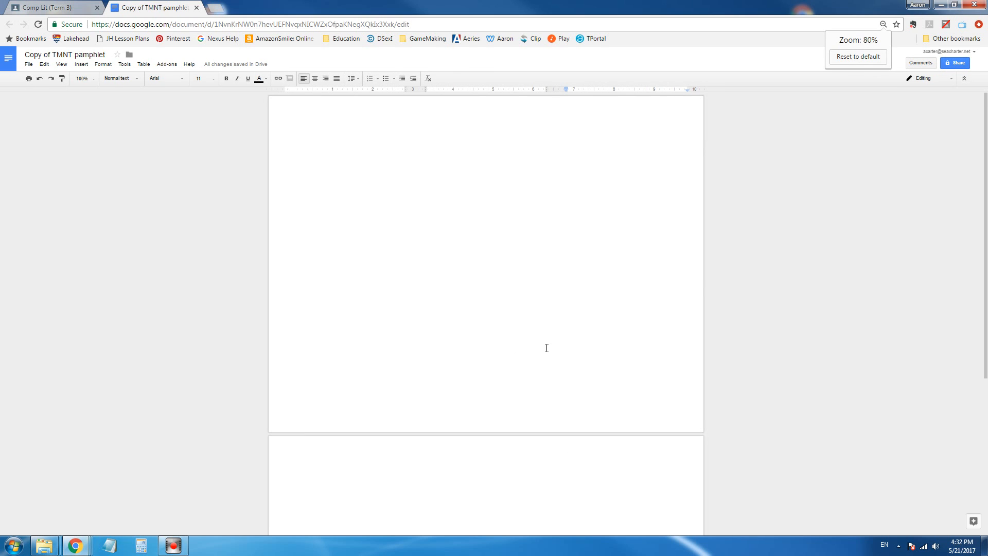
key(ctrl+plus)
key(ctrl+plus)
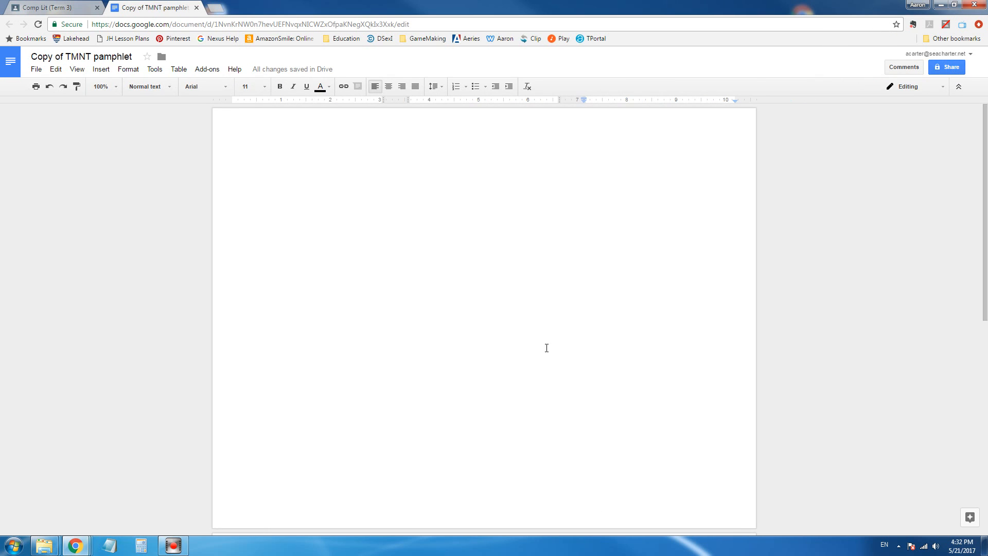
key(ctrl+plus)
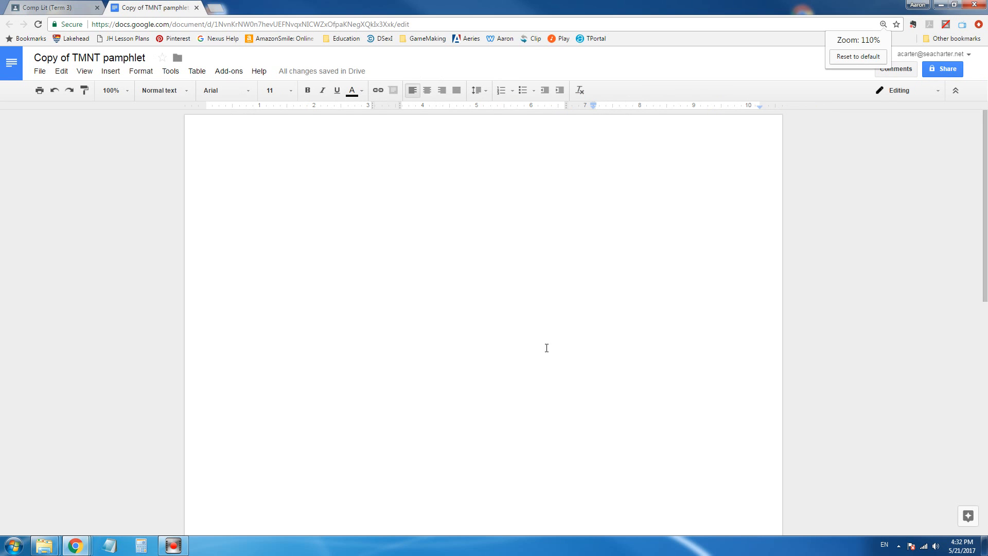
key(ctrl+minus)
key(ctrl+minus)
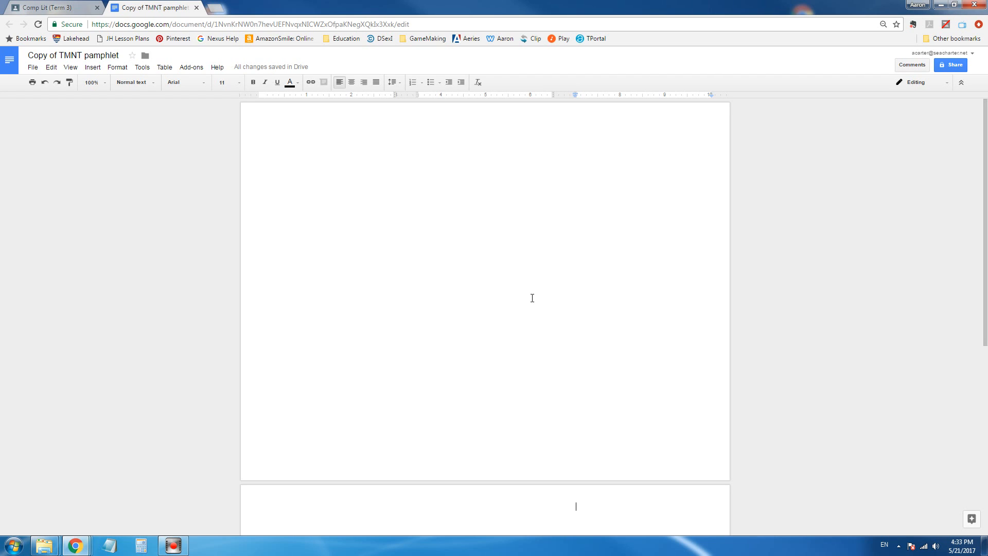
Place the text cursor in the right-most panel of the first page and look over the second page
click(620, 156)
scroll(688, 370, down, 3)
scroll(689, 374, down, 1)
scroll(690, 374, down, 2)
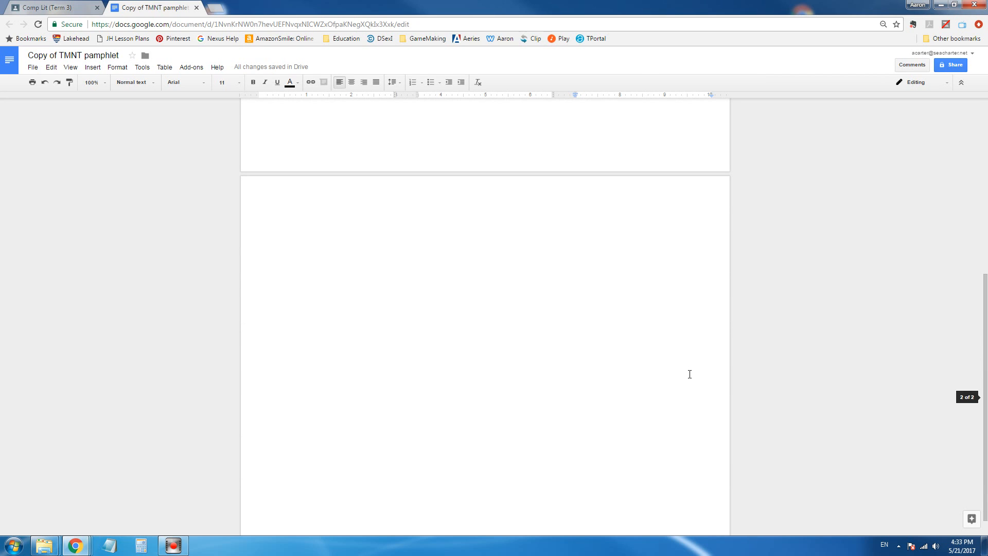
scroll(689, 374, up, 6)
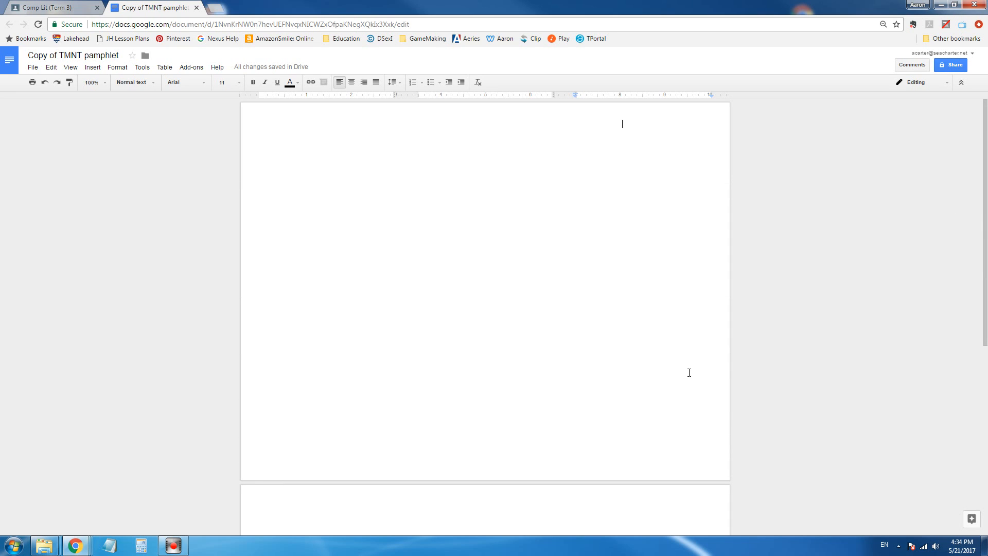
Enter "Teenage Mutant Ninja Turtles" in the first page's third panel, then erase it along with the column break before it
click(261, 137)
click(633, 159)
click(622, 143)
click(605, 140)
click(586, 139)
text(Teenage Muta)
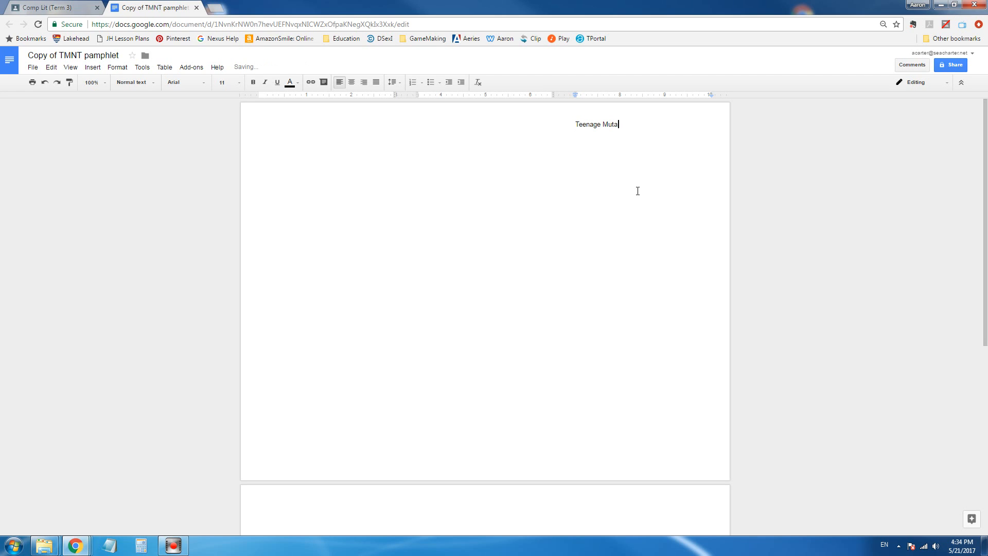
text(nt Ninja Turtles)
key(BackSpace)
key(BackSpace)
key(BackSpace)
key(BackSpace)
key(BackSpace)
key(BackSpace)
key(BackSpace)
key(BackSpace)
key(BackSpace)
key(BackSpace)
key(BackSpace)
key(BackSpace)
key(BackSpace)
key(BackSpace)
key(BackSpace)
key(BackSpace)
key(BackSpace)
key(BackSpace)
key(BackSpace)
key(BackSpace)
key(BackSpace)
key(BackSpace)
key(BackSpace)
key(BackSpace)
key(BackSpace)
key(BackSpace)
key(BackSpace)
key(BackSpace)
Insert a column break in the first page's middle panel to restore the third panel
click(616, 128)
click(616, 127)
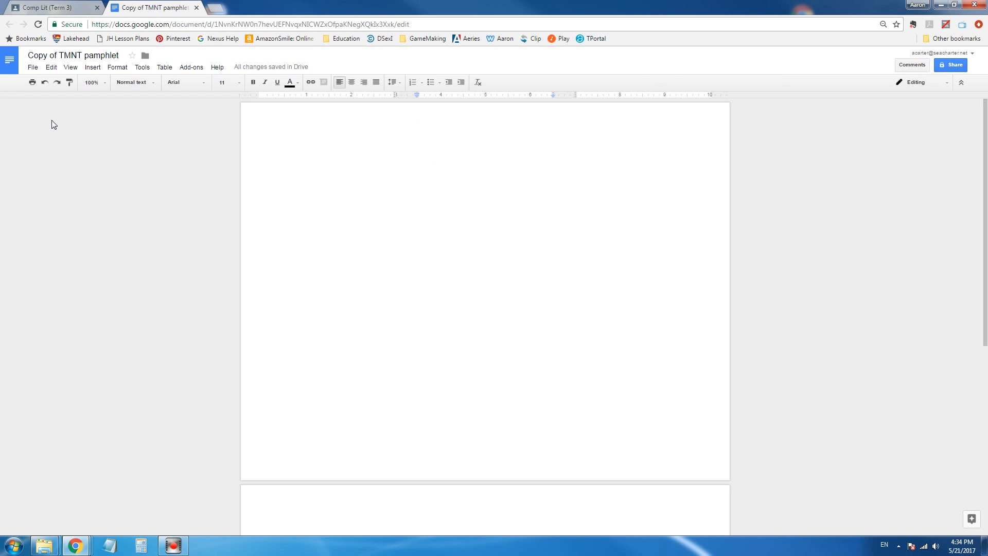
click(93, 67)
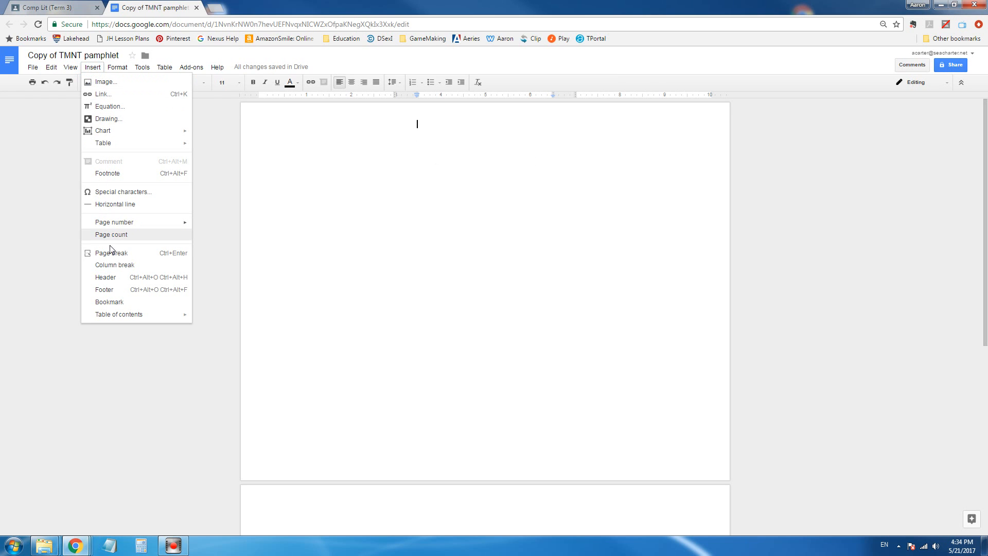
click(110, 264)
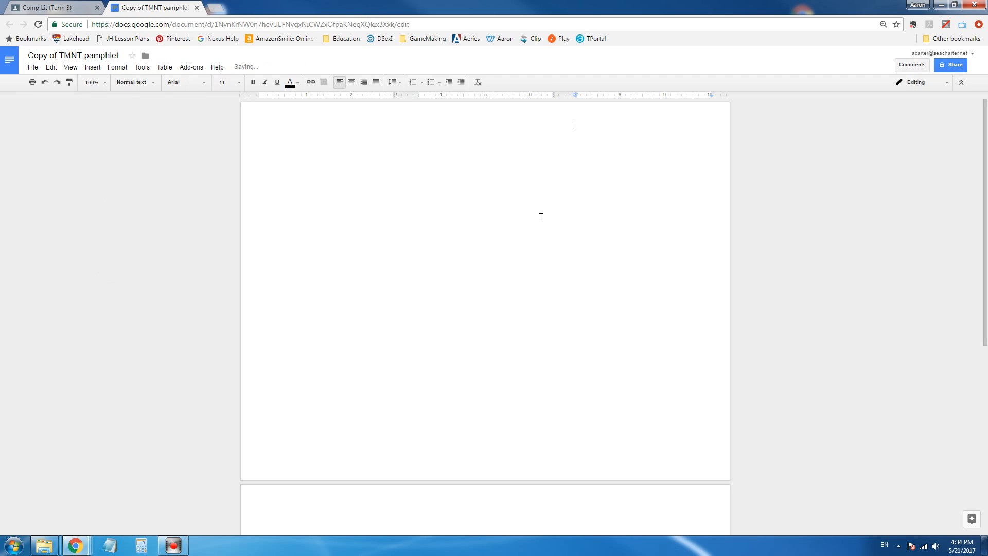
Enter the title "Who Are The Teenage Mutant Ninja Turtles?" in the first page's third panel
text(Who Are the)
key(BackSpace)
key(BackSpace)
key(BackSpace)
key(BackSpace)
text(The Teenage Mutant Nin)
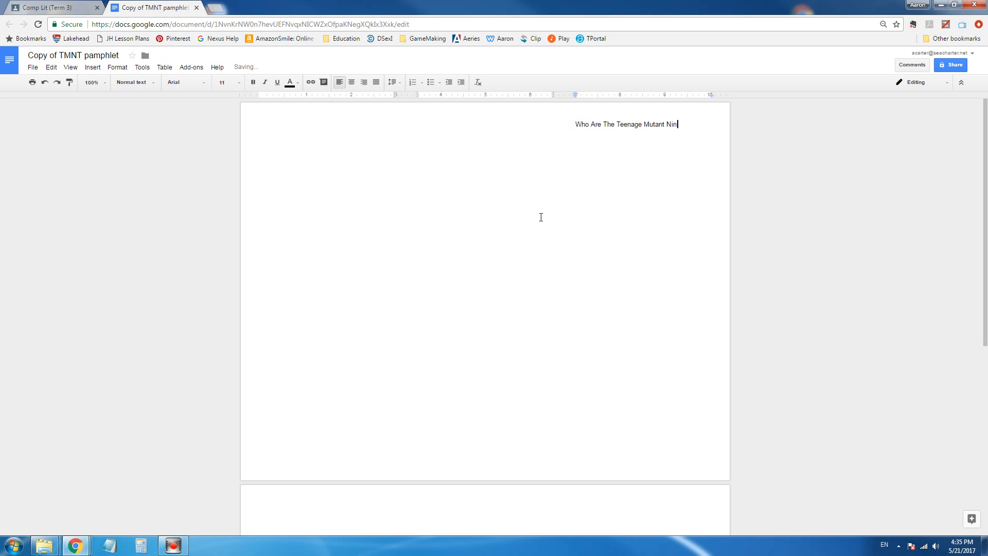
text(ja Turtles?)
Move the cover title lower by inserting five blank lines above it
click(575, 125)
key(Return)
key(Return)
key(Return)
key(Return)
key(Return)
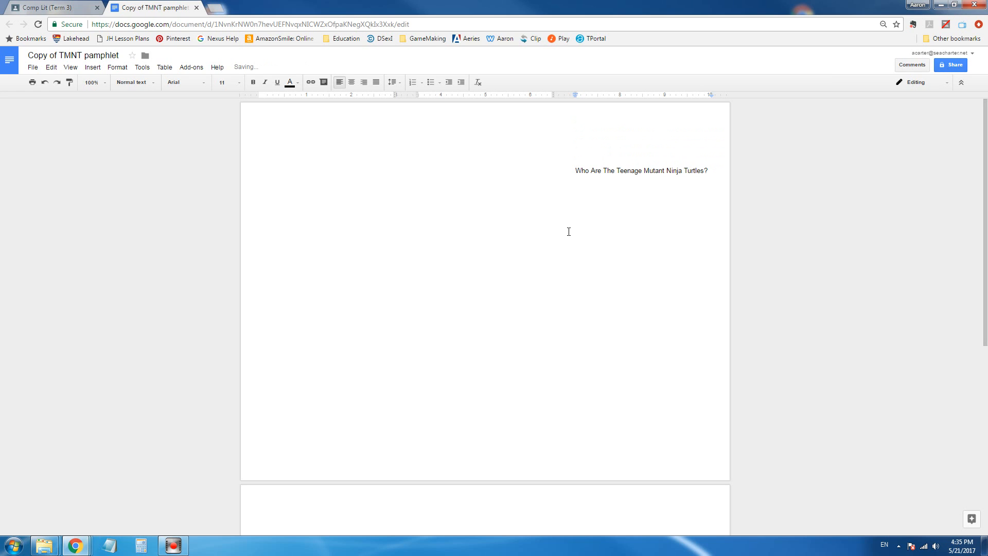
Set the cover title's font size to 24
drag(575, 168, 709, 174)
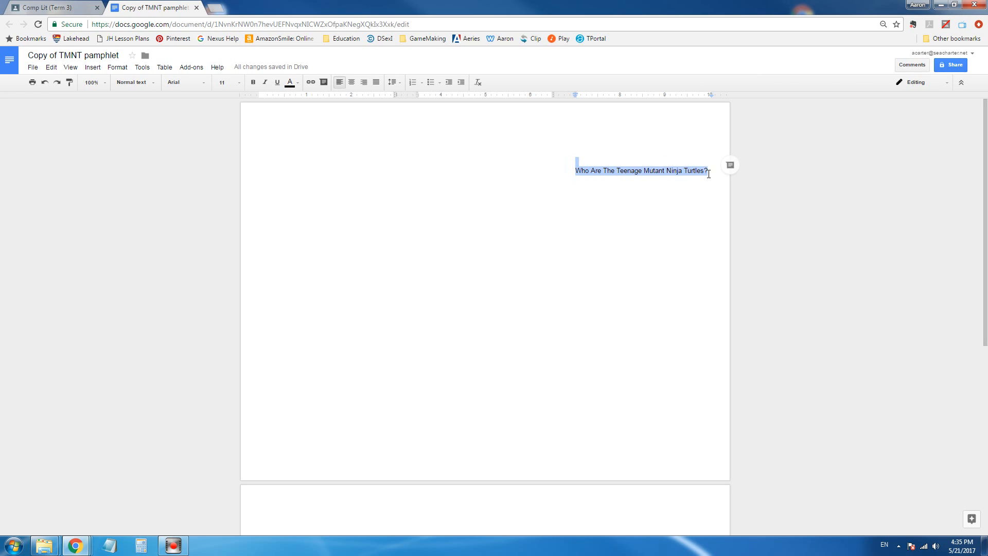
click(576, 171)
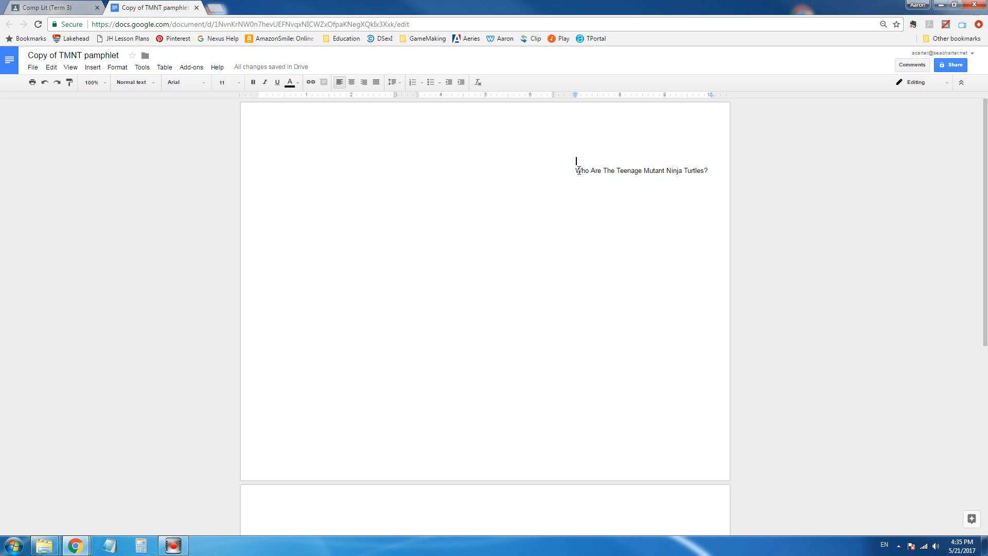
drag(576, 171, 709, 171)
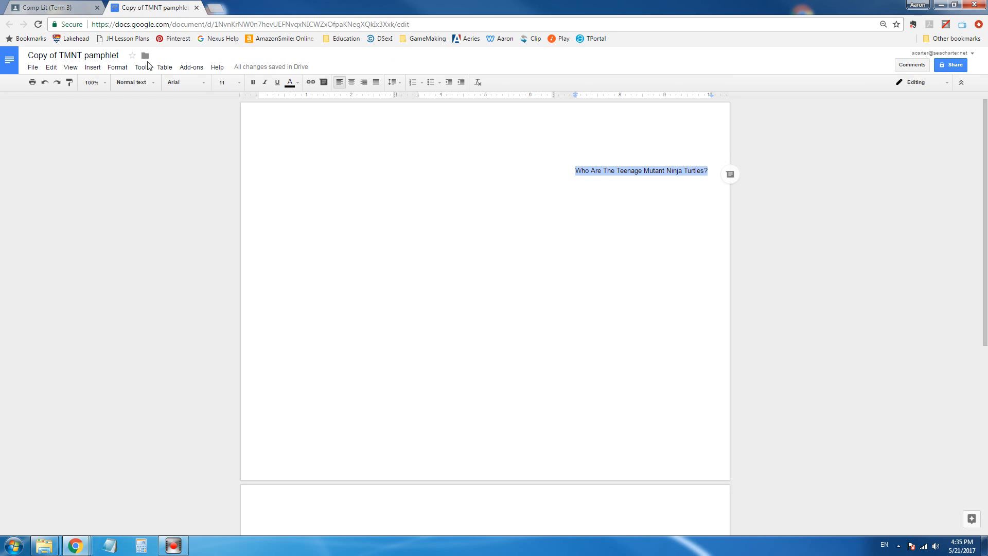
click(240, 85)
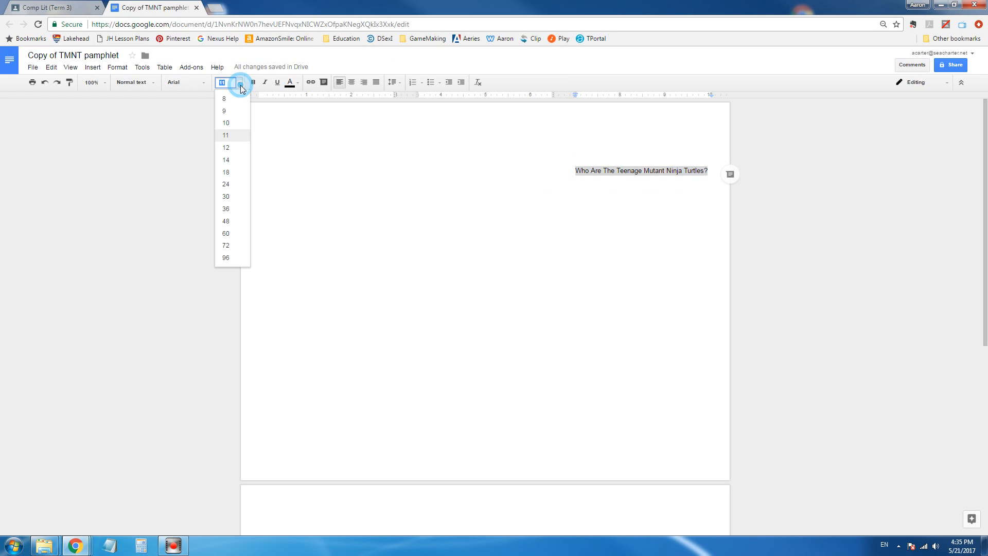
click(227, 184)
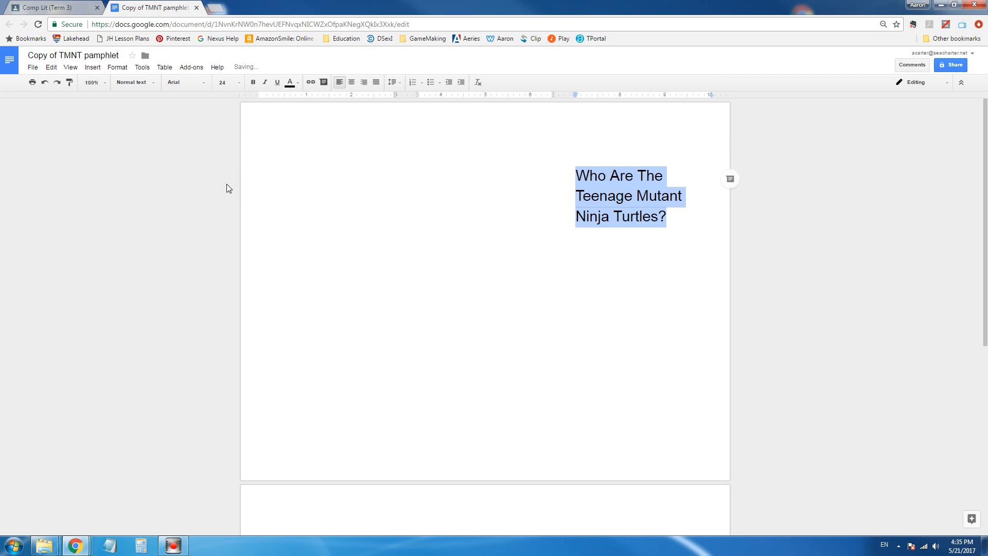
Center the whole cover title within its panel
click(685, 212)
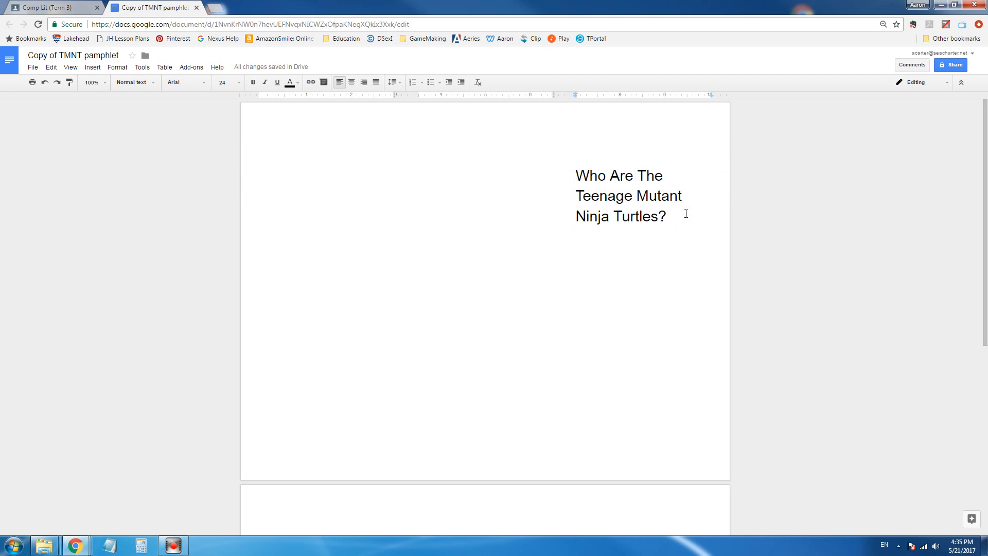
drag(673, 215, 579, 180)
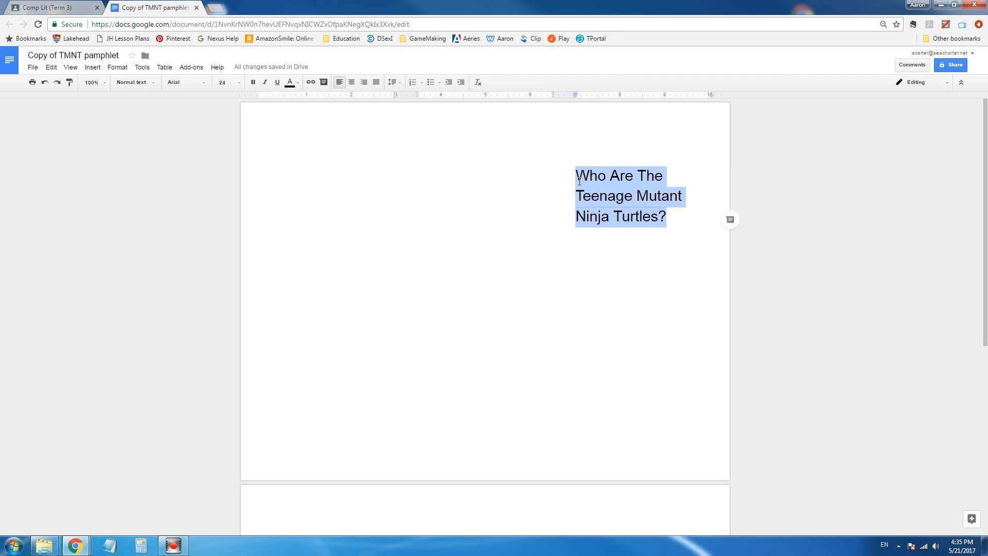
click(352, 82)
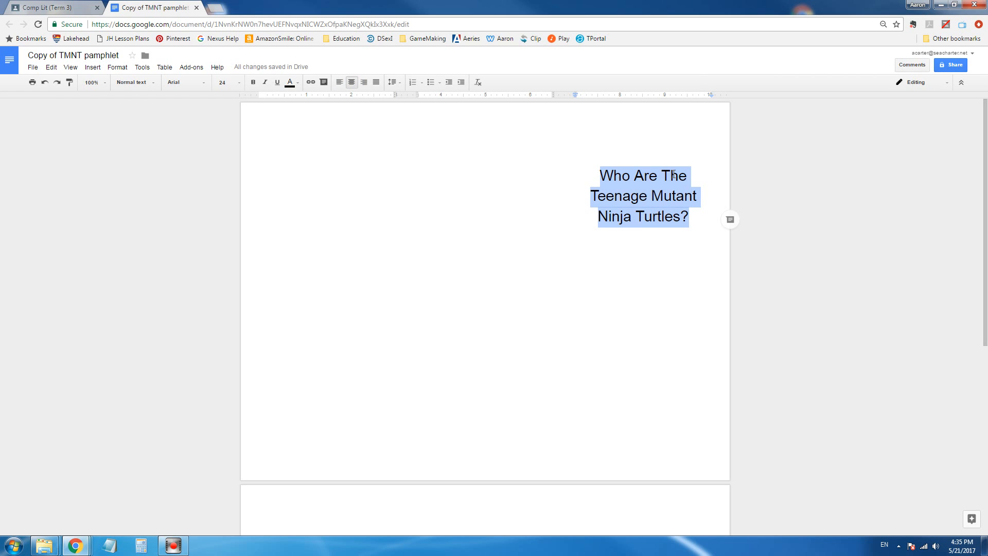
Change the cover title's font to Comic Sans MS
click(204, 85)
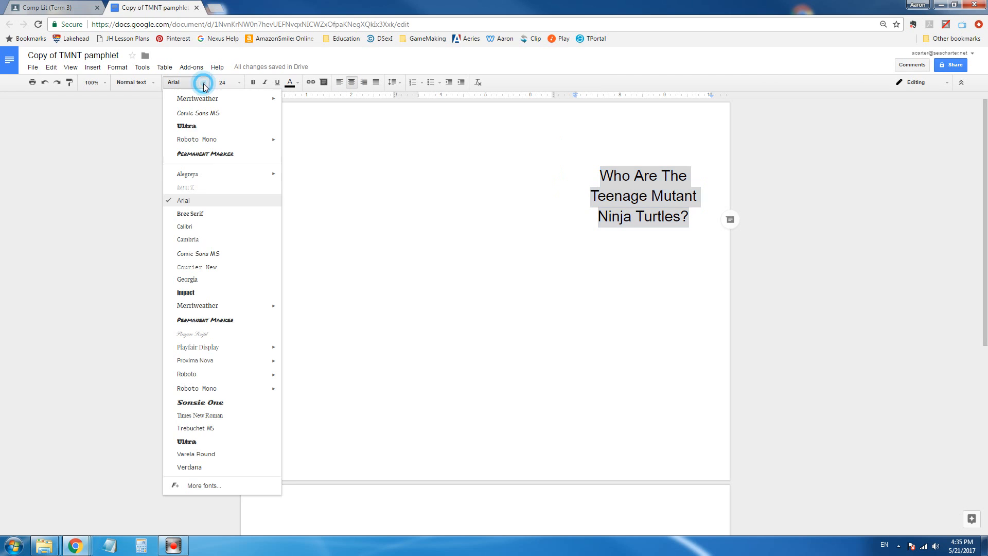
click(205, 113)
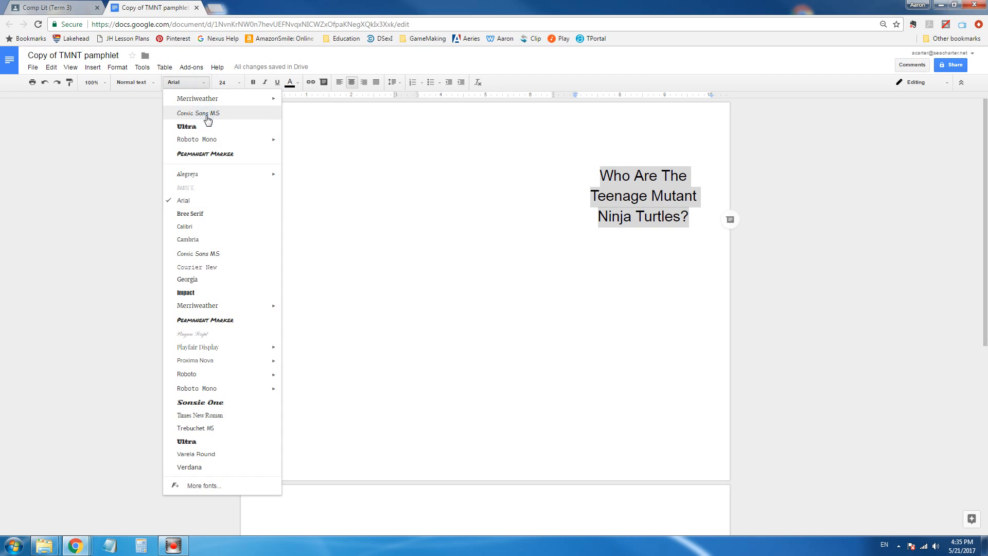
click(618, 278)
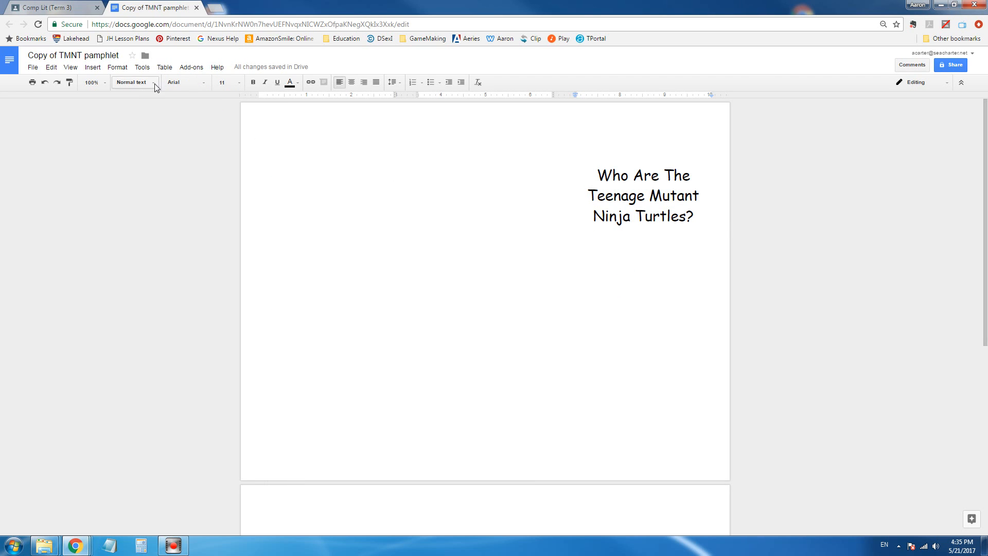
Set the cover title's font to Merriweather and look at where more fonts can be added
click(204, 82)
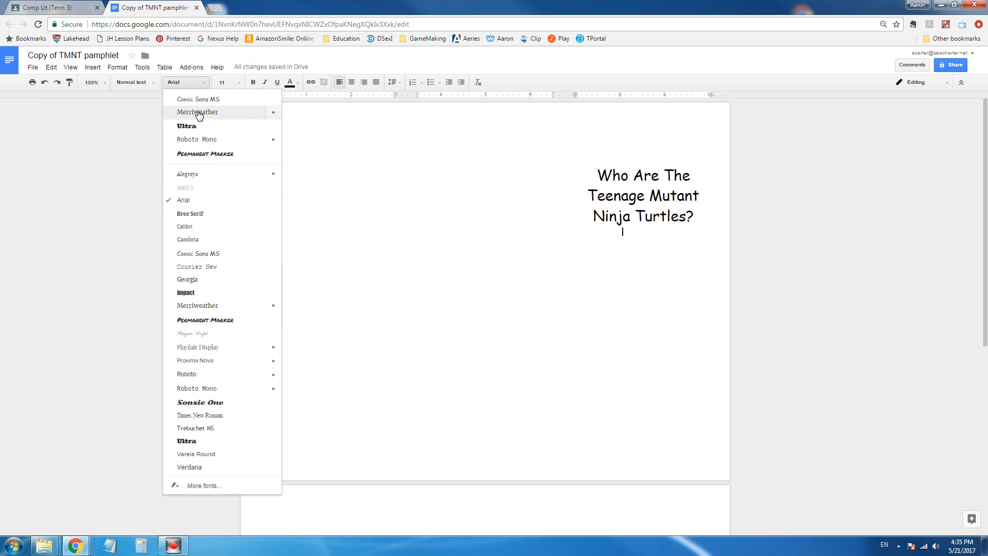
click(598, 198)
drag(599, 175, 702, 221)
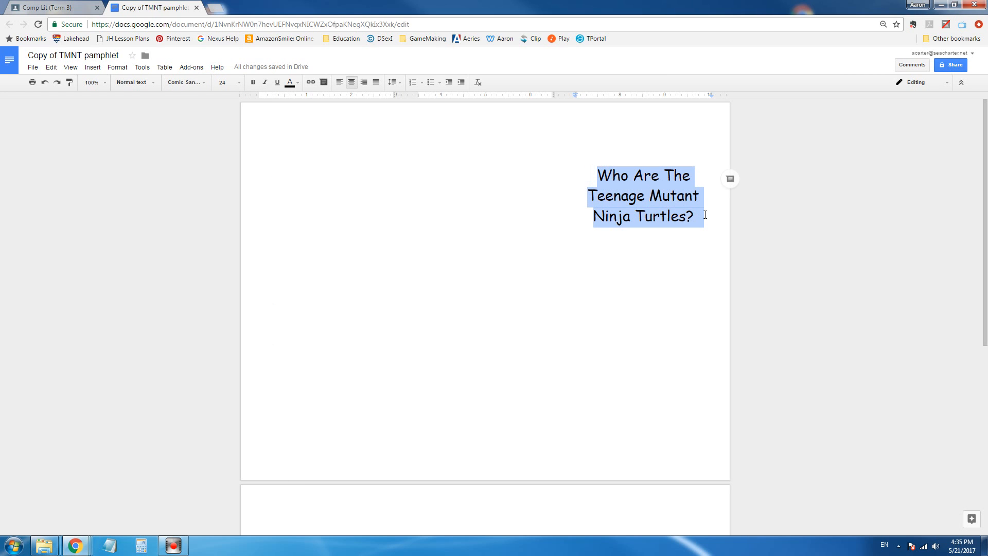
click(205, 84)
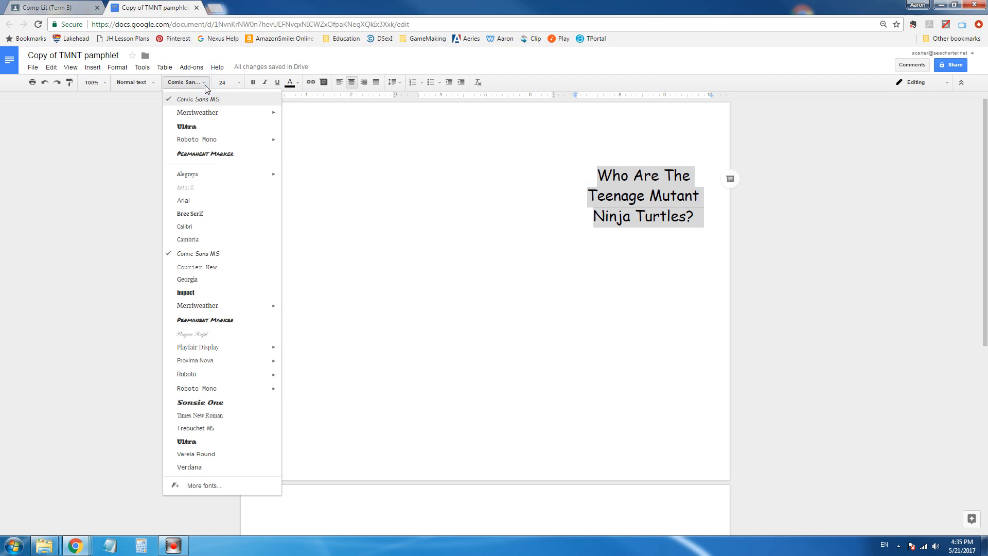
click(193, 112)
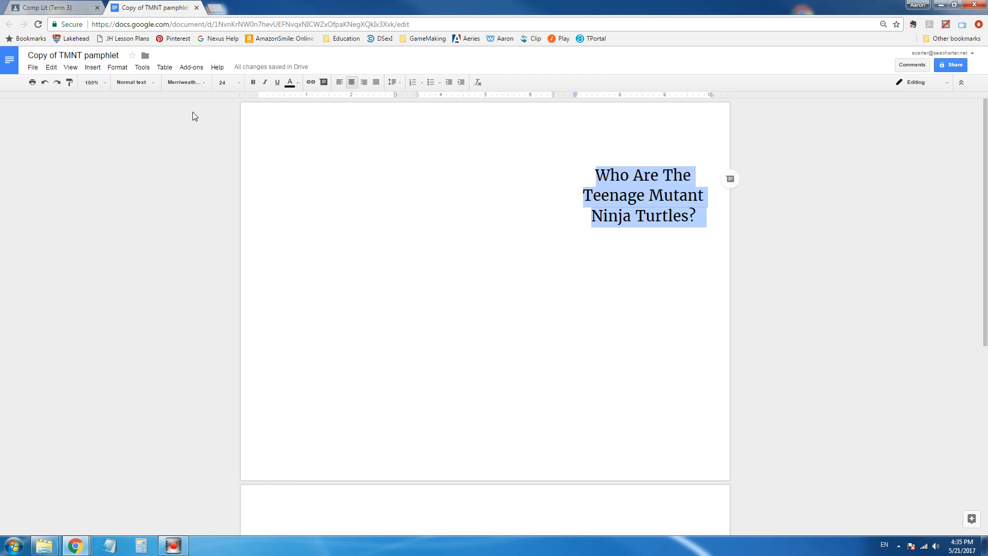
click(196, 86)
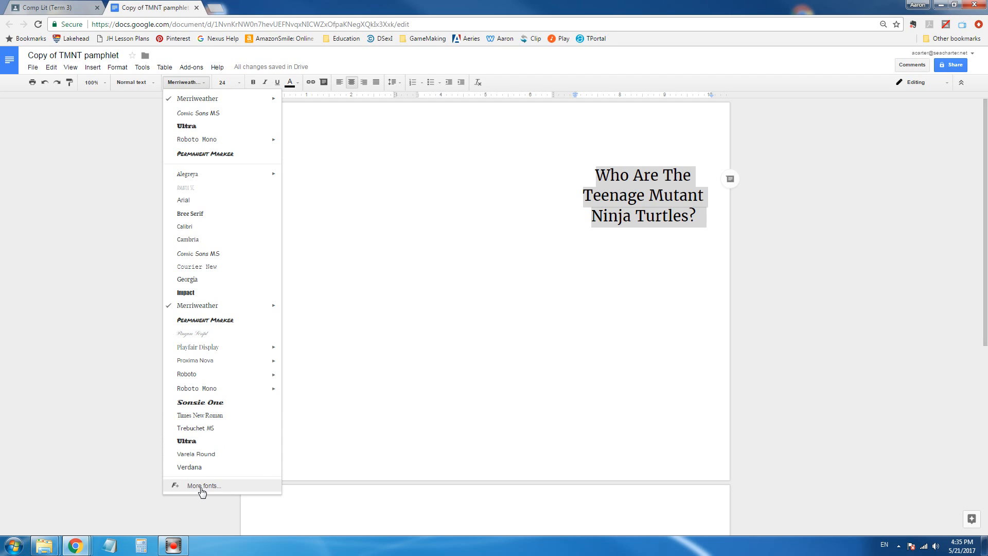
click(583, 272)
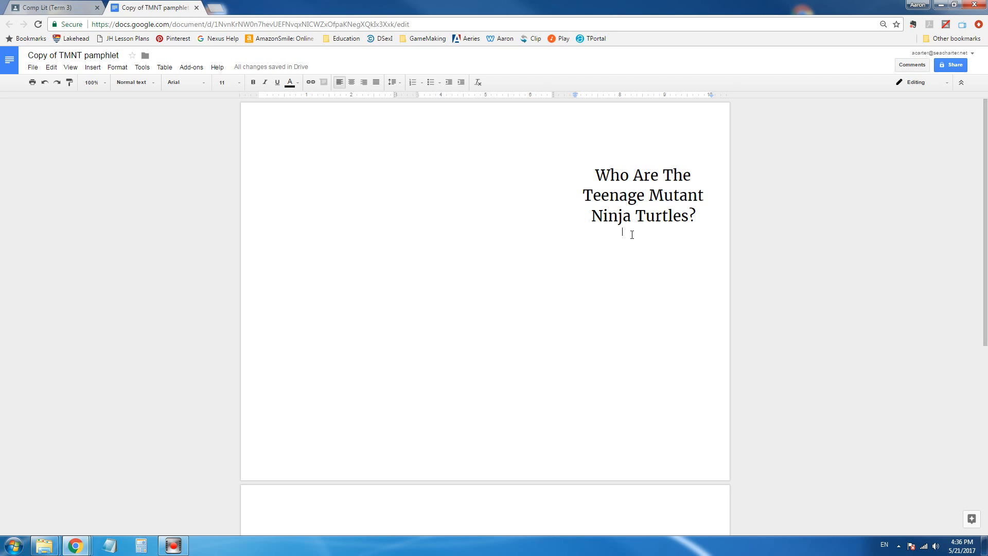
key(ctrl+Return)
click(627, 257)
key(ctrl+Return)
click(701, 219)
key(Return)
Search Google for "TMNT bios" in a new browser tab
click(219, 12)
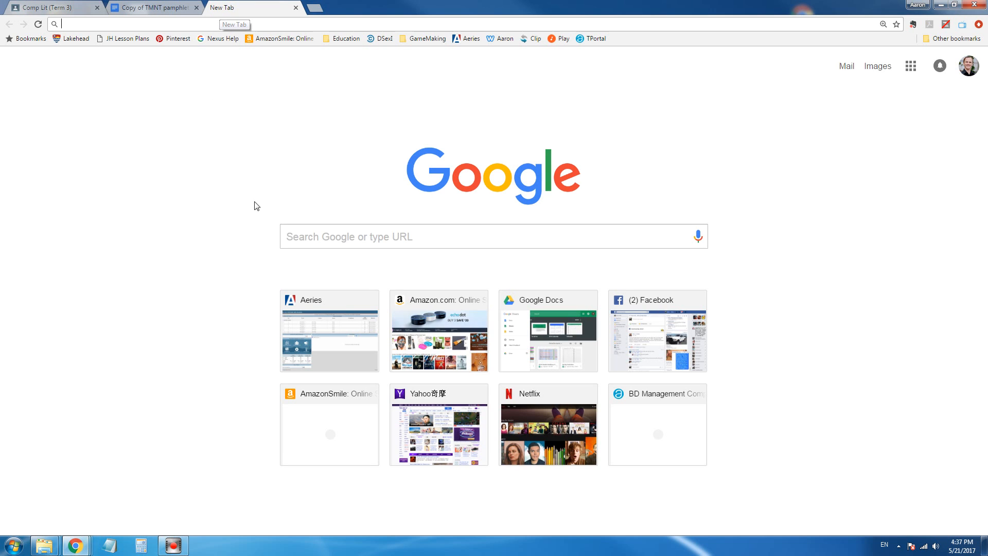
click(339, 239)
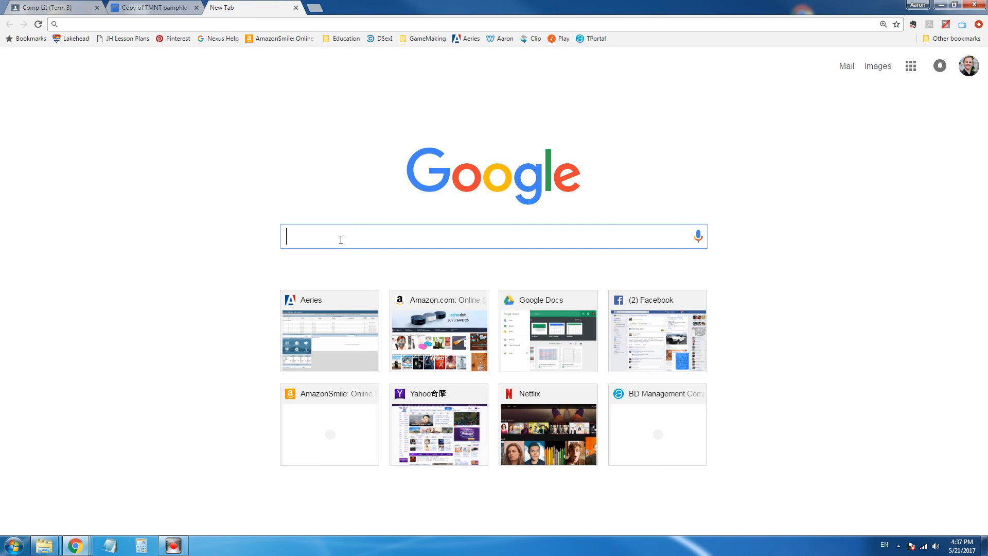
text(t)
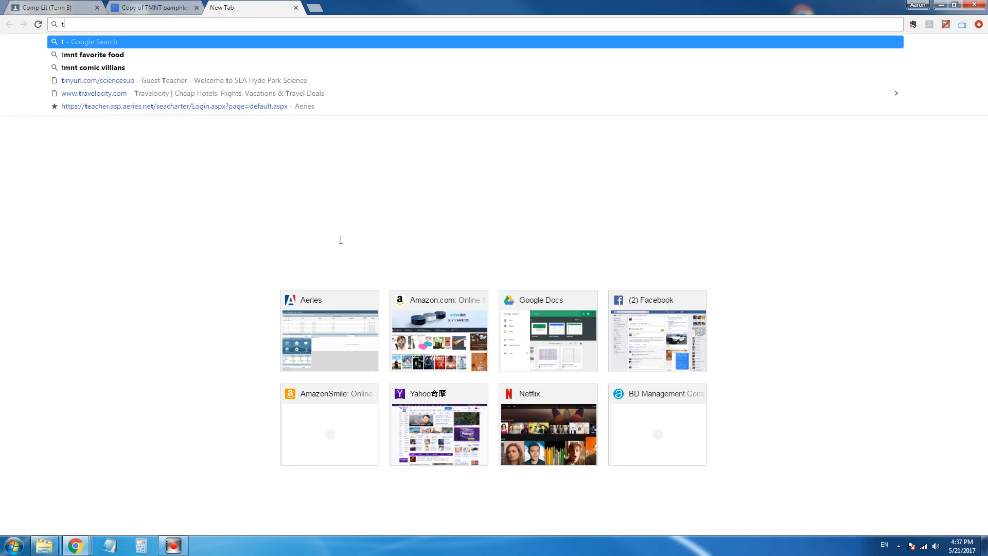
key(BackSpace)
key(BackSpace)
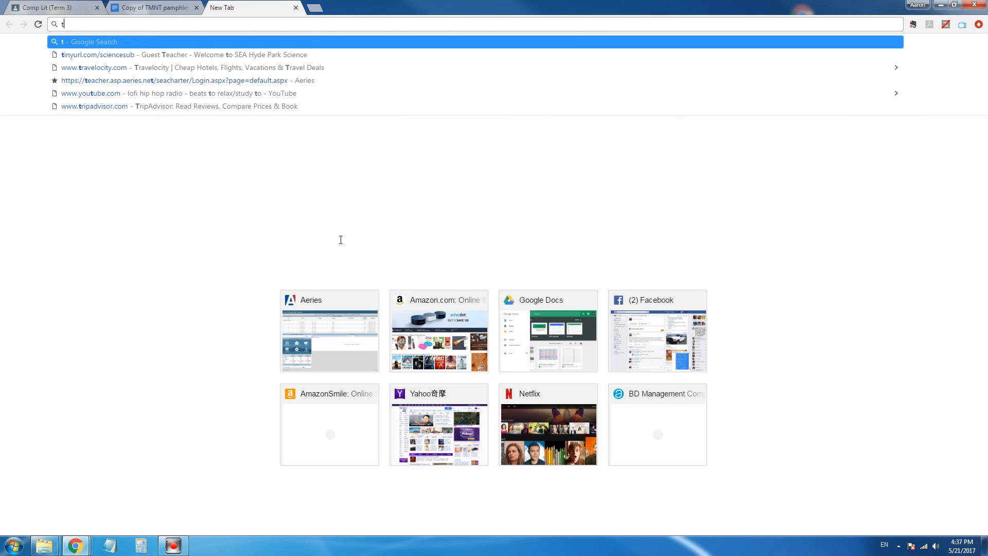
click(350, 237)
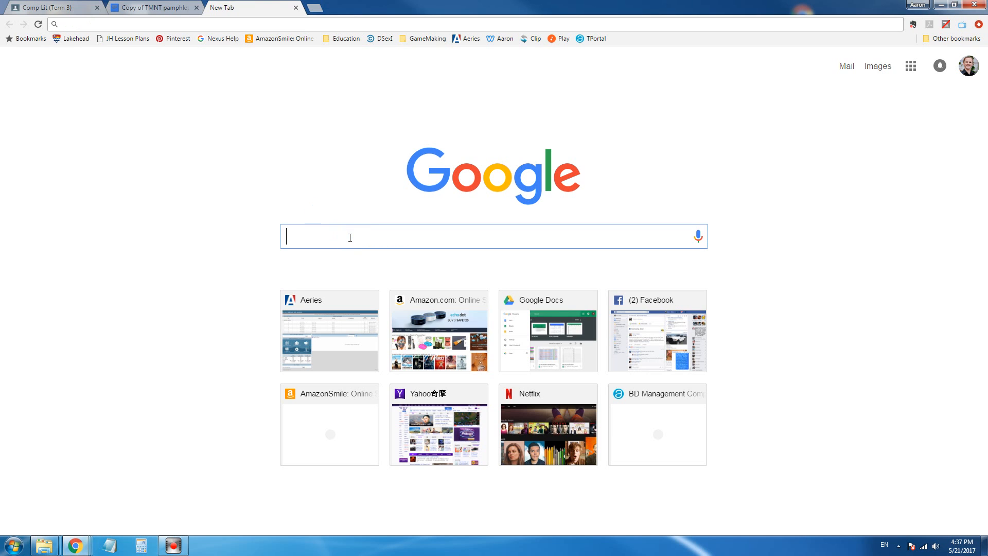
text(TM)
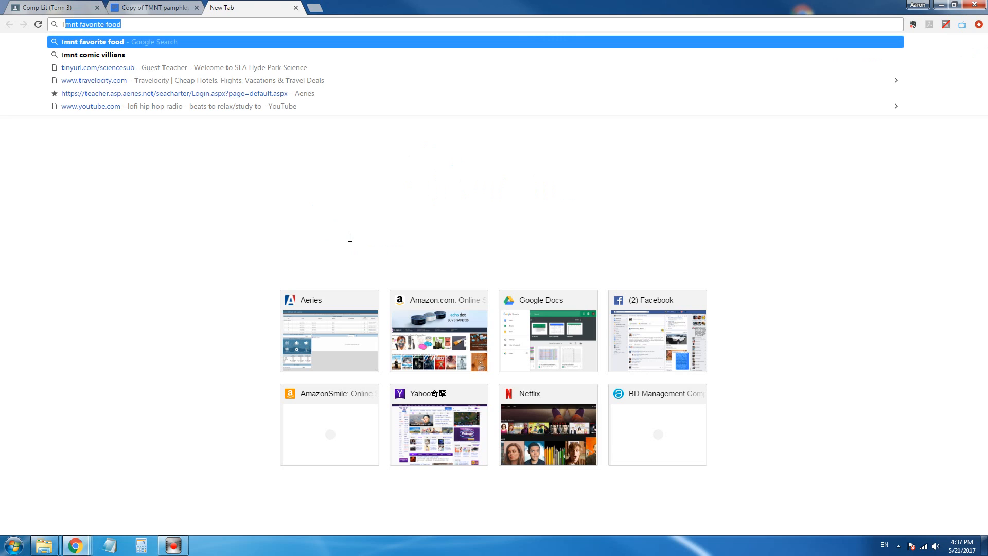
text(NT)
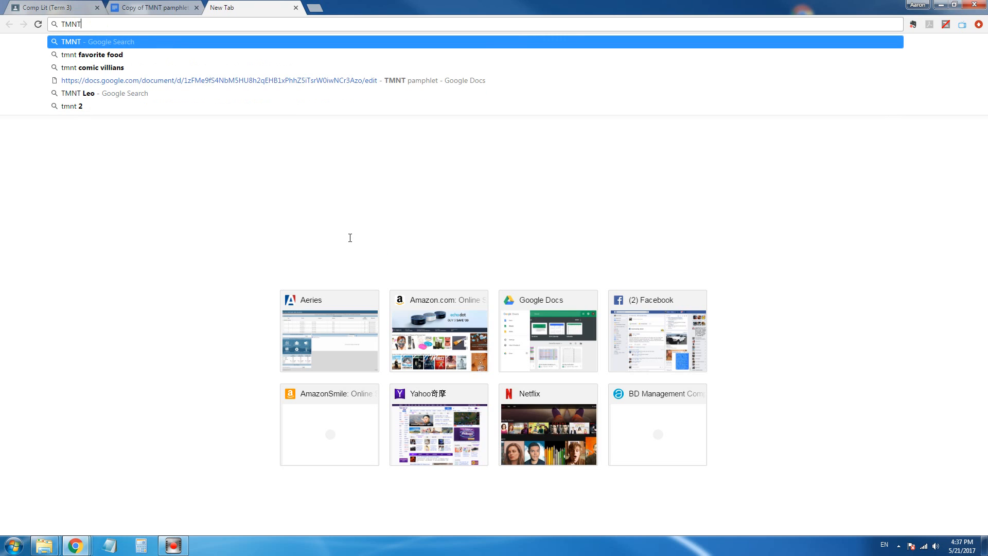
text( bios)
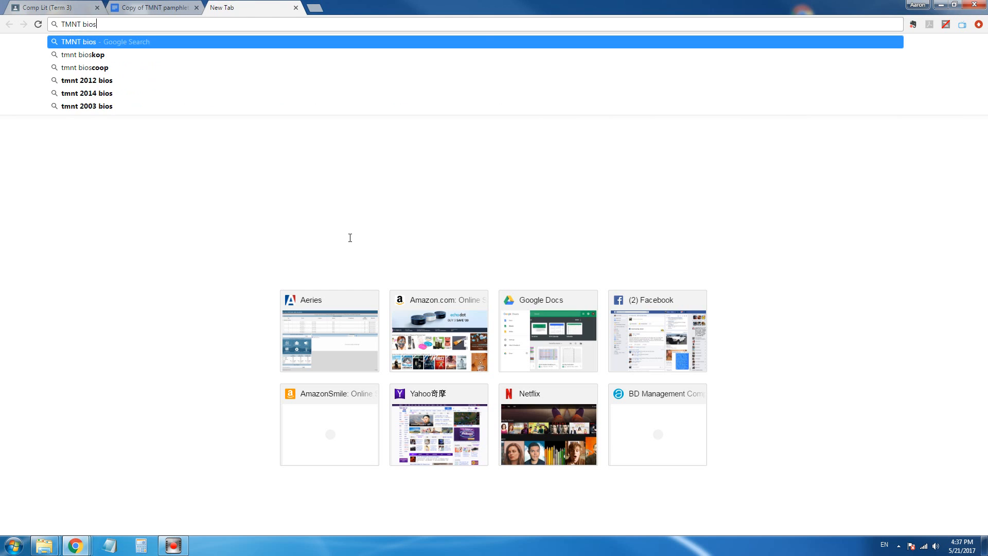
key(Return)
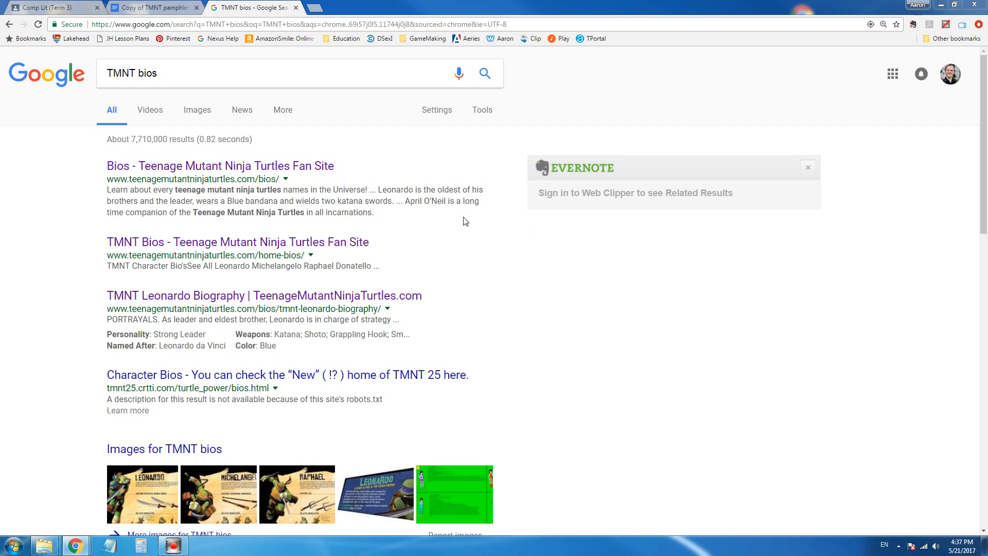
Open the "TMNT Bios - Teenage Mutant Ninja Turtles Fan Site" result and look over its character bios
click(205, 248)
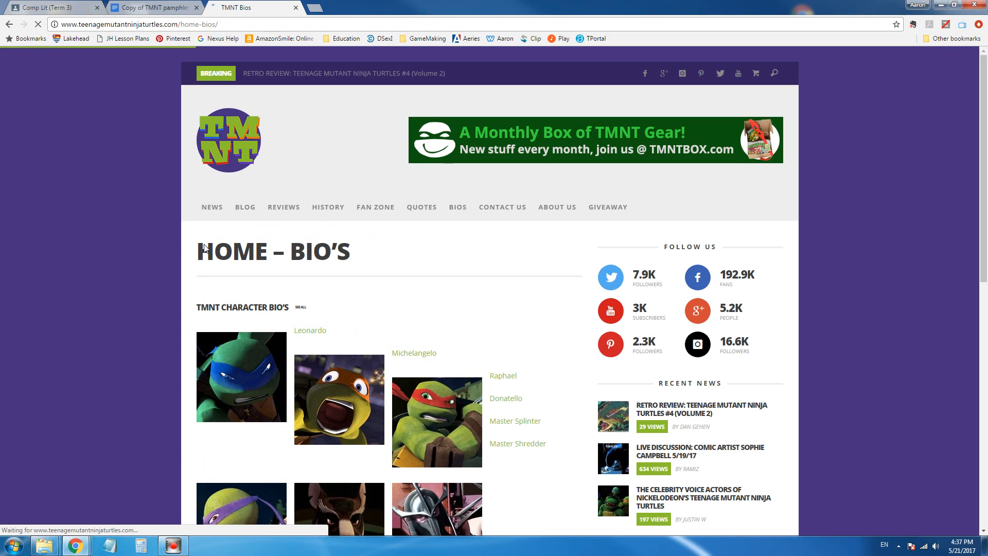
scroll(205, 248, down, 1)
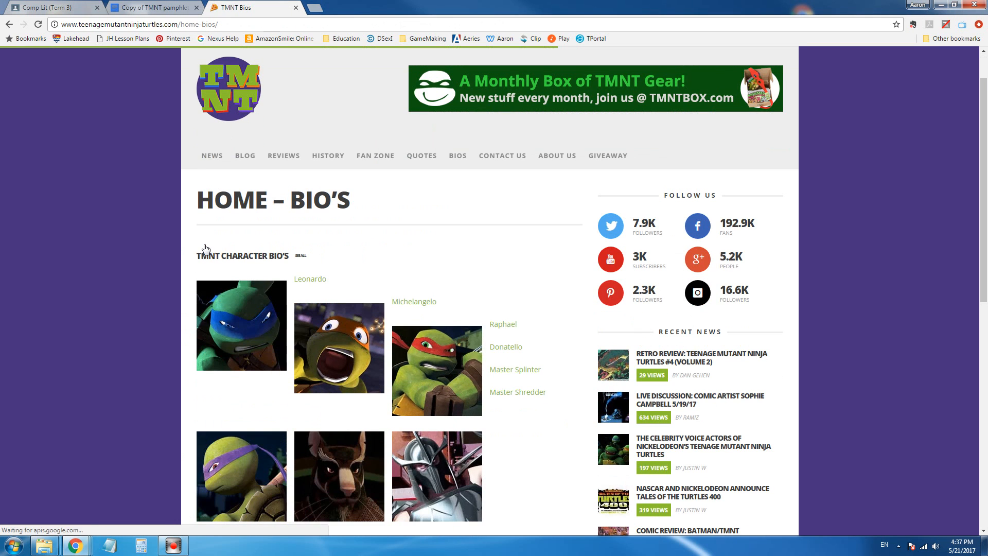
scroll(360, 452, down, 1)
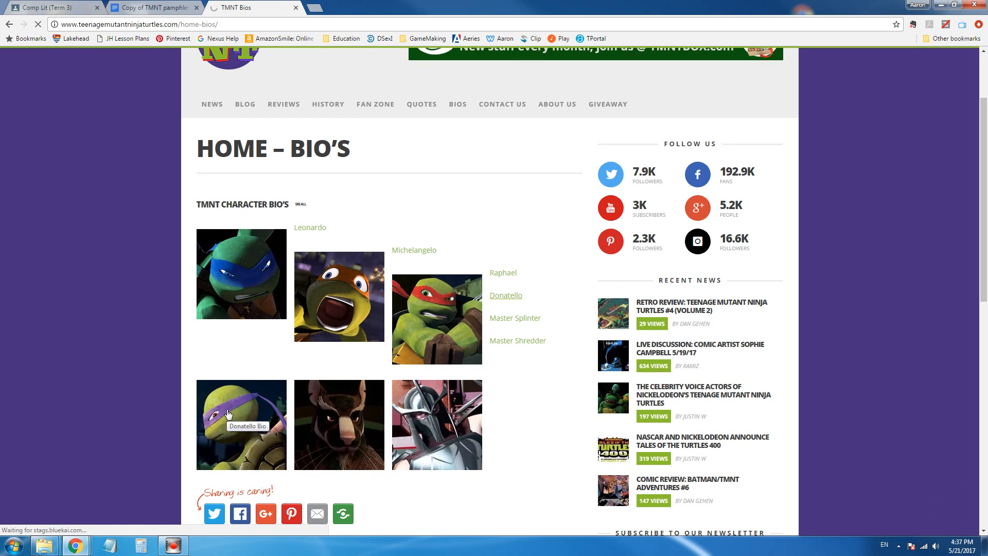
Return to the pamphlet document and start a new drawing below the cover title
click(127, 11)
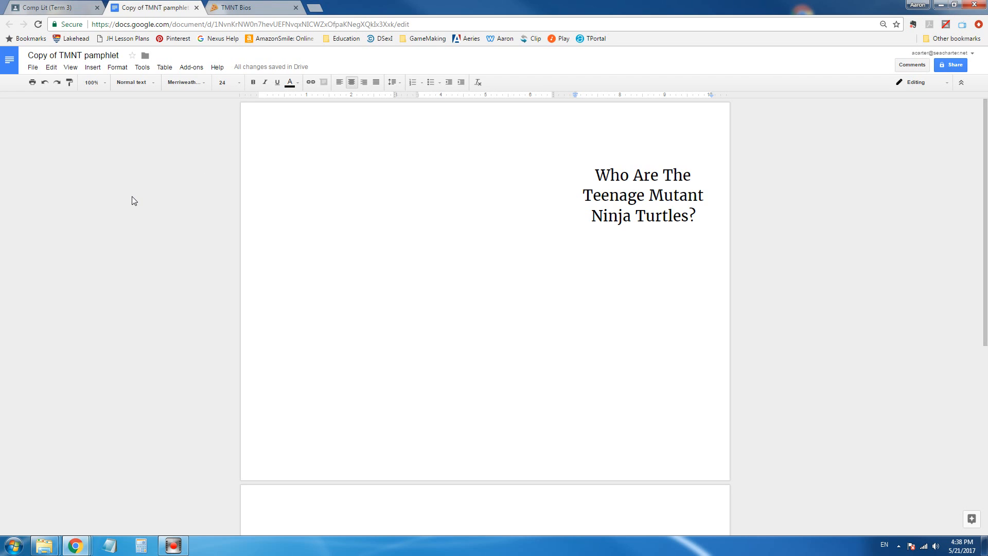
click(93, 68)
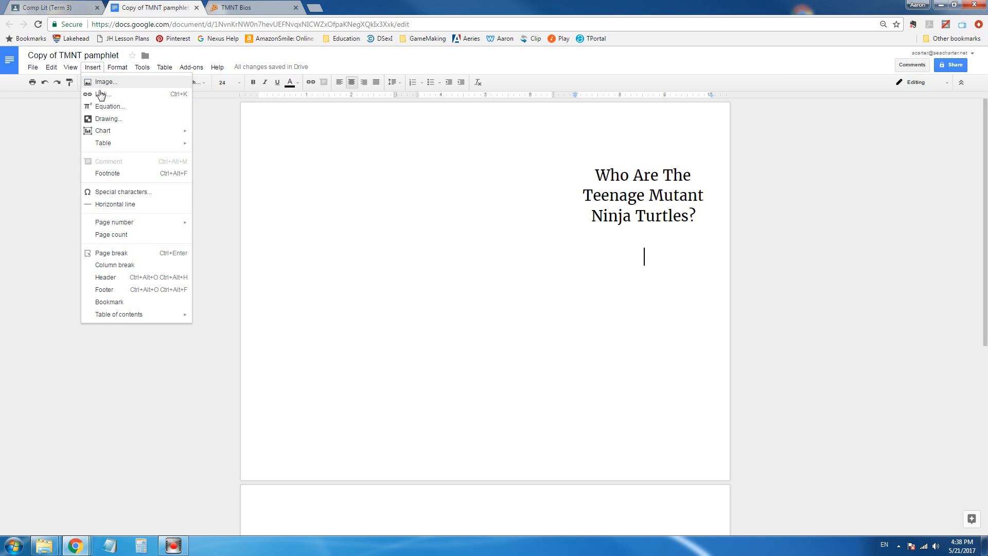
click(100, 118)
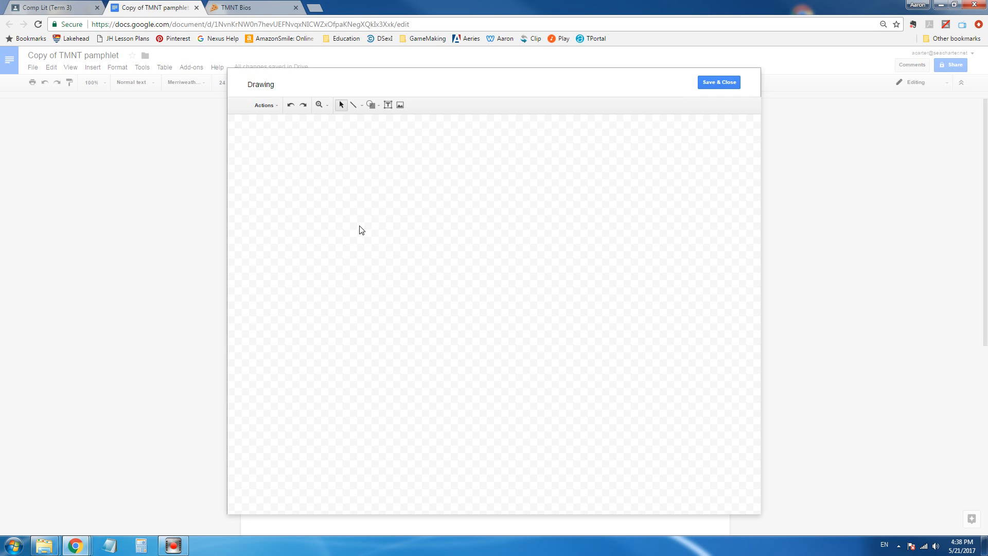
Copy the address of Leonardo's picture from the TMNT Bios page and insert that image into the drawing by URL
click(252, 8)
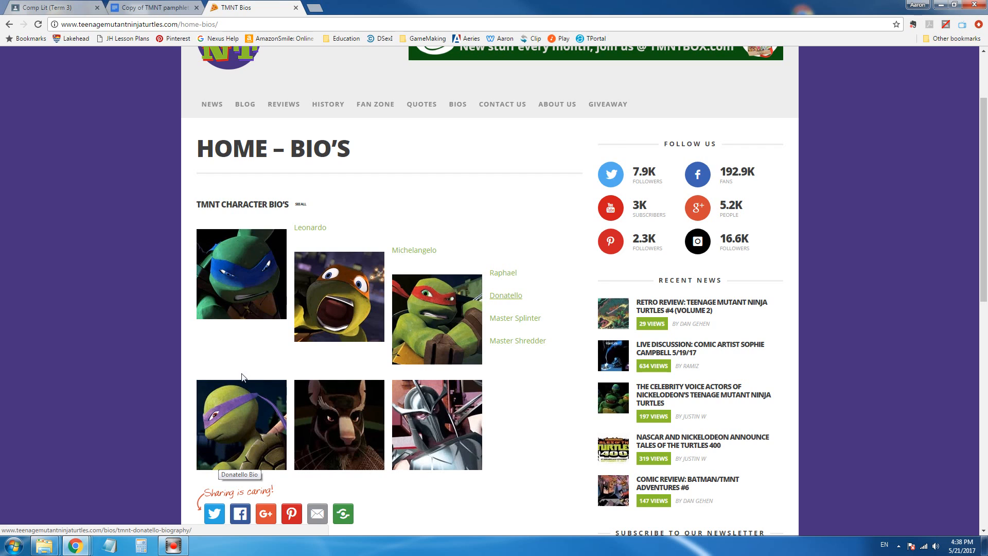
right_click(245, 282)
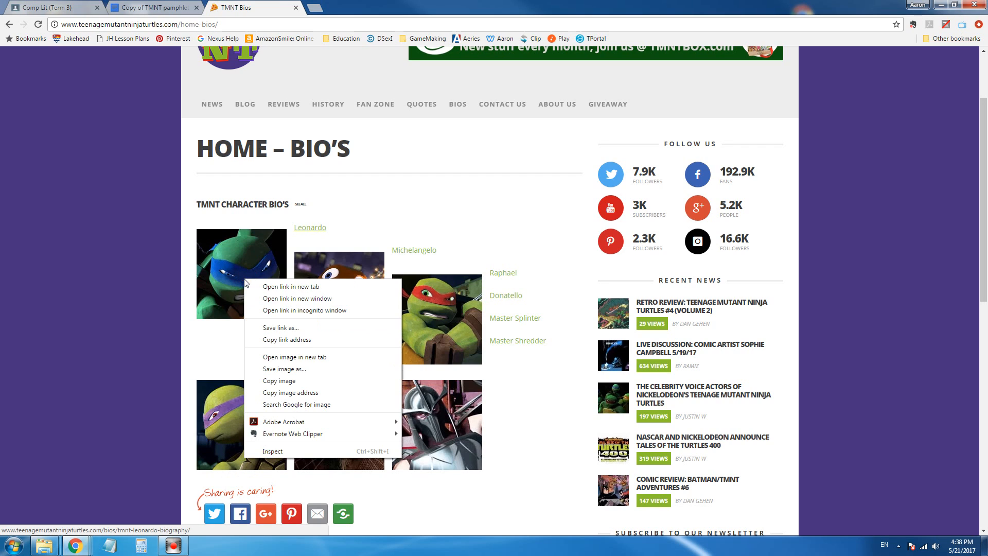
click(290, 392)
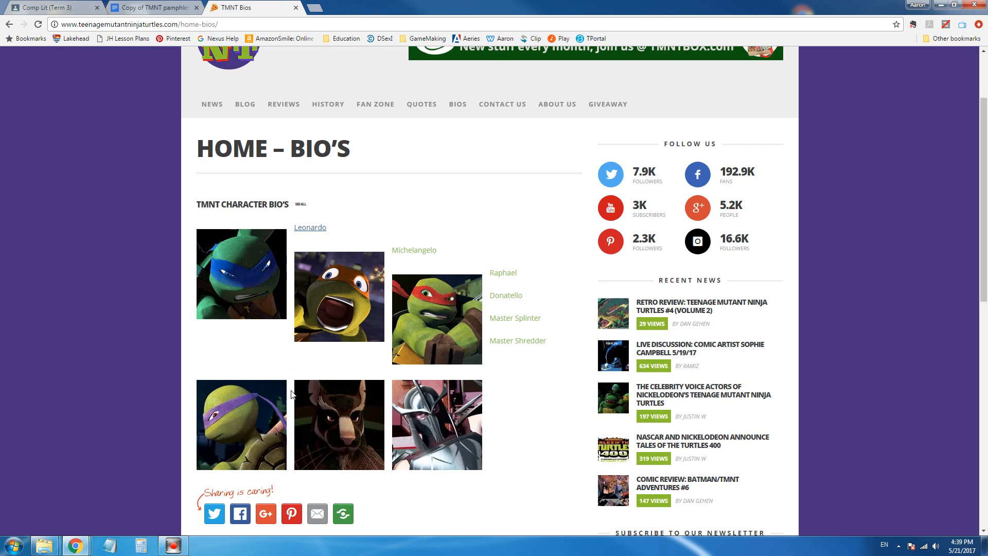
click(162, 8)
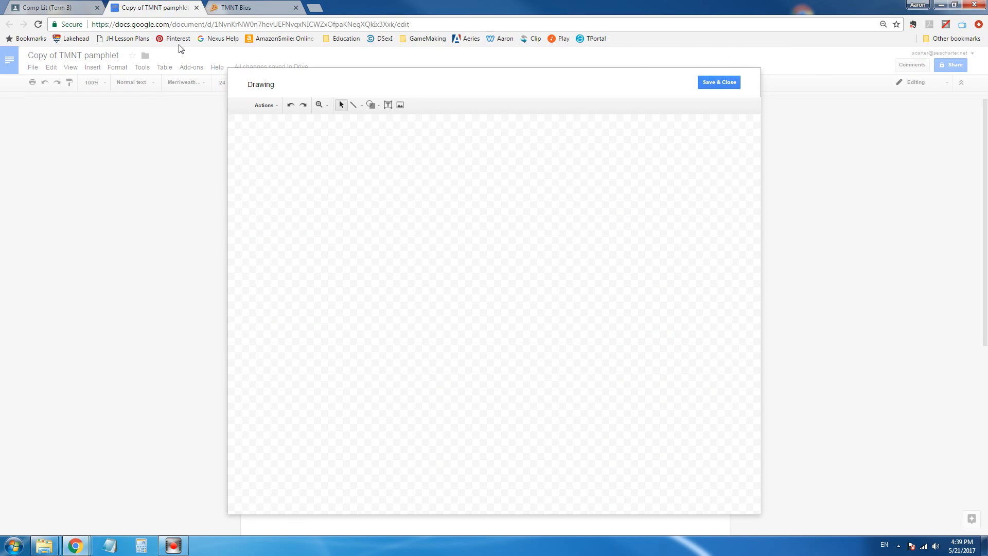
click(401, 107)
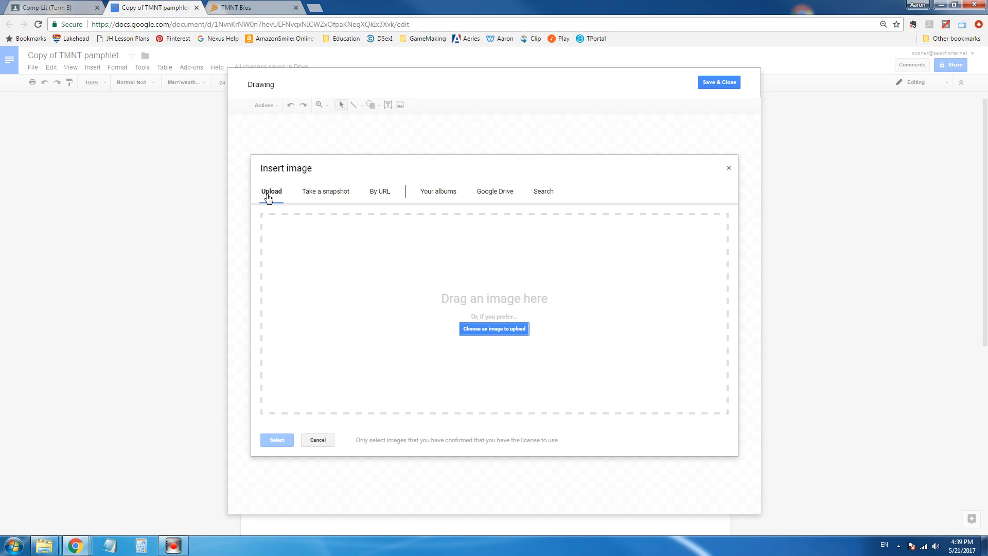
click(333, 196)
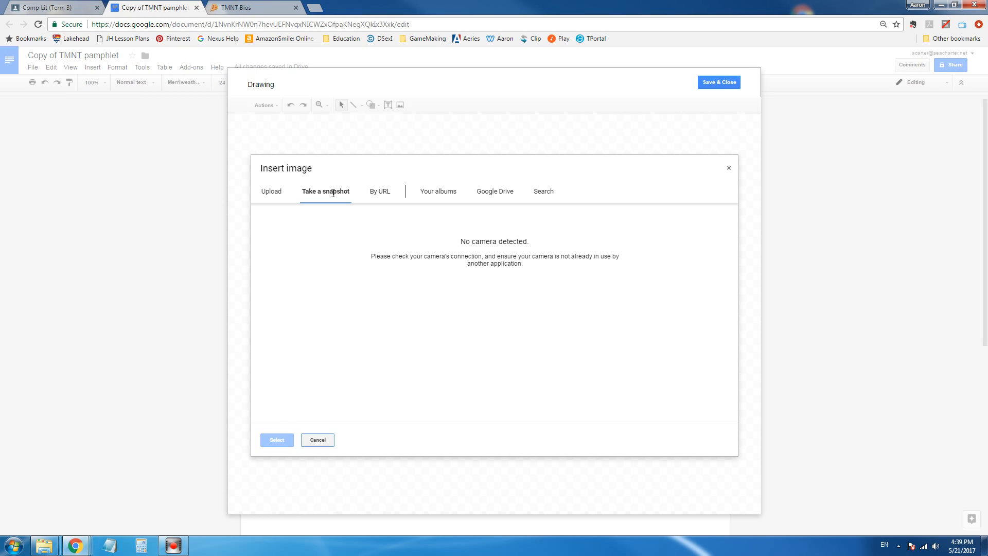
click(380, 191)
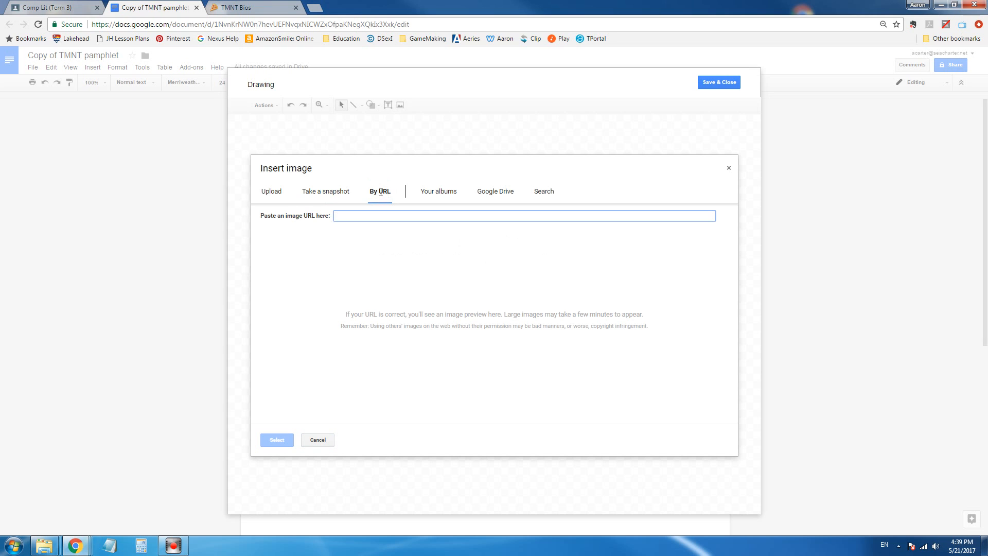
right_click(345, 219)
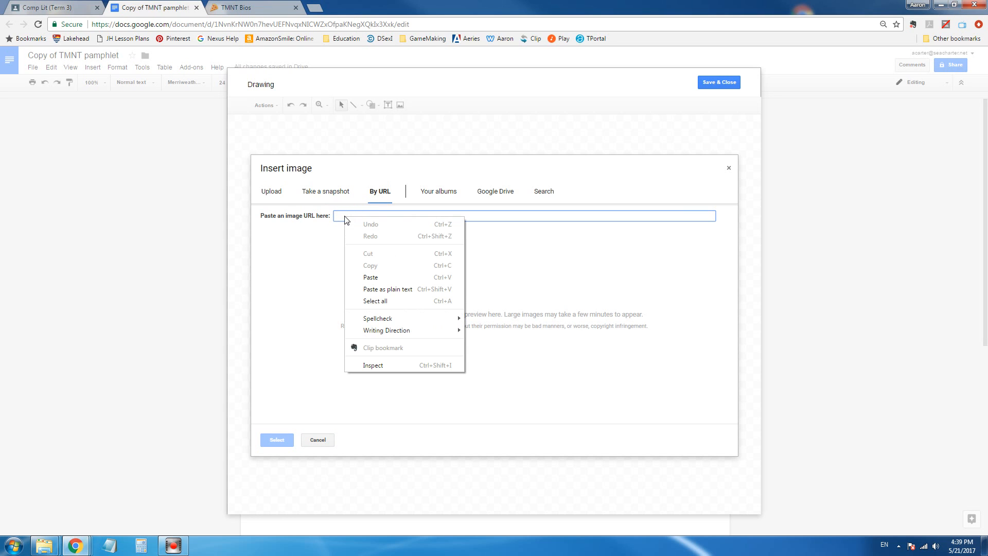
click(372, 277)
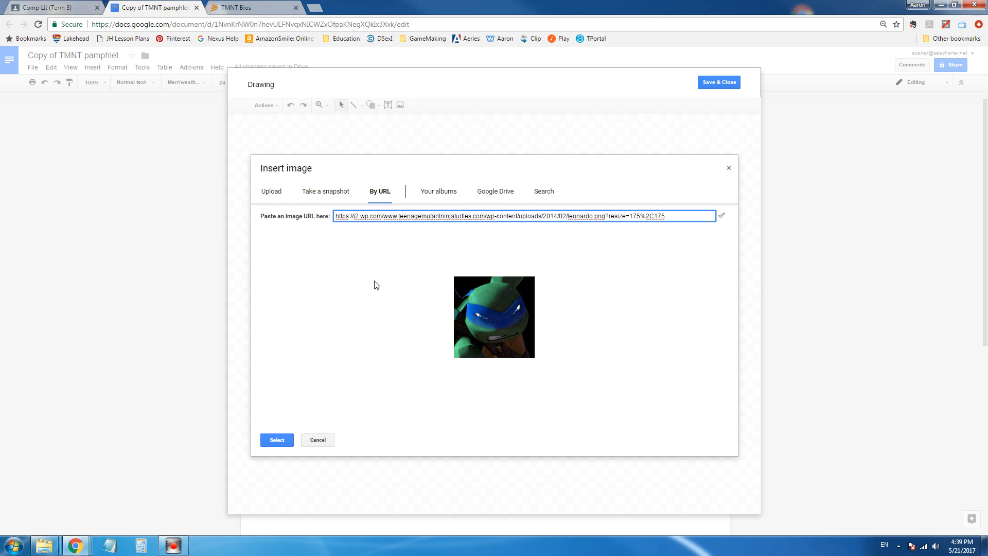
click(278, 441)
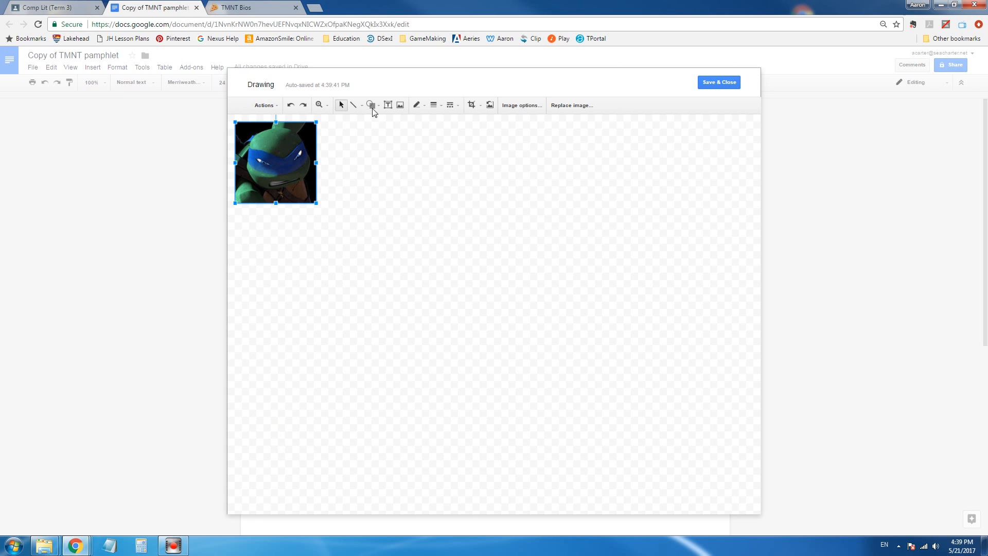
Copy the address of Michelangelo's picture from the TMNT Bios page and add that image to the drawing by URL
click(255, 12)
right_click(336, 286)
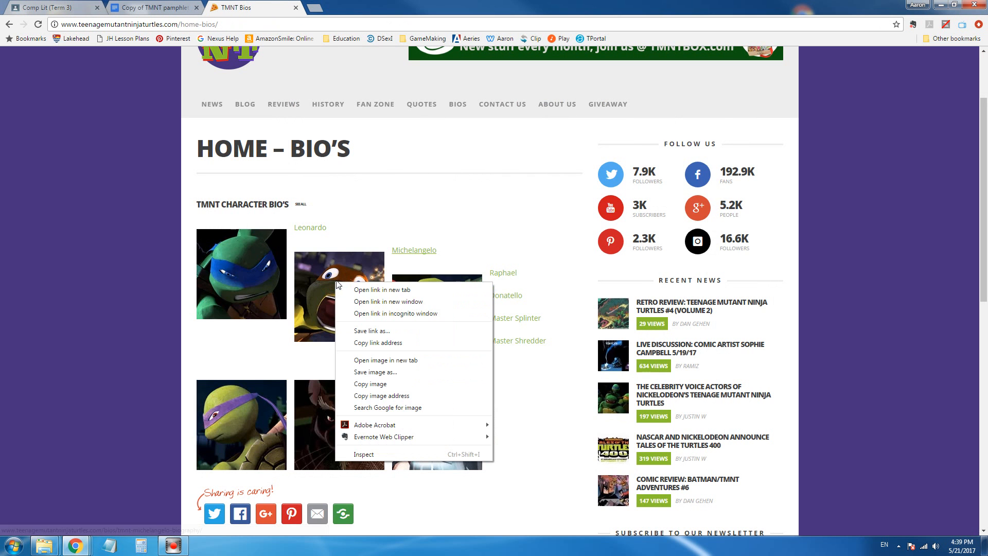
click(377, 397)
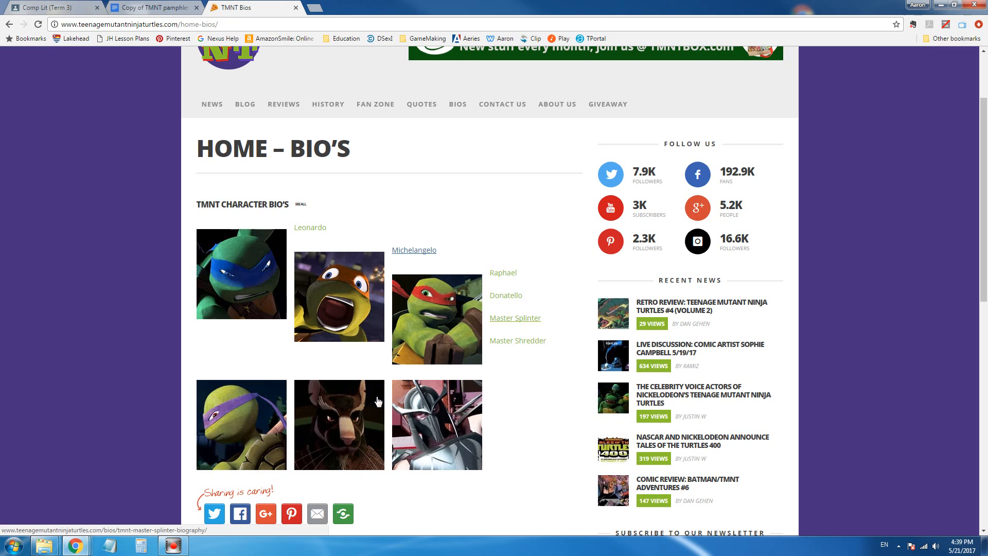
click(174, 12)
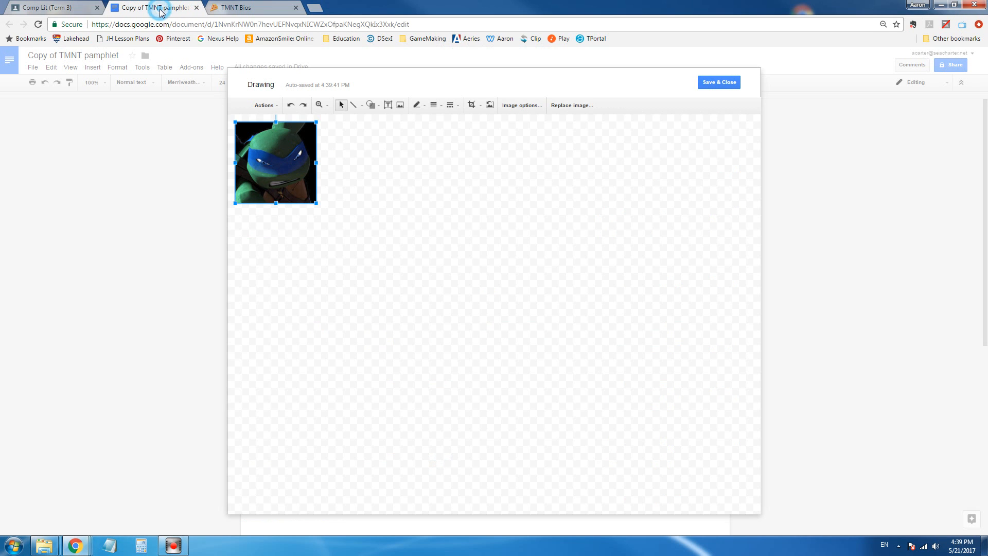
click(401, 109)
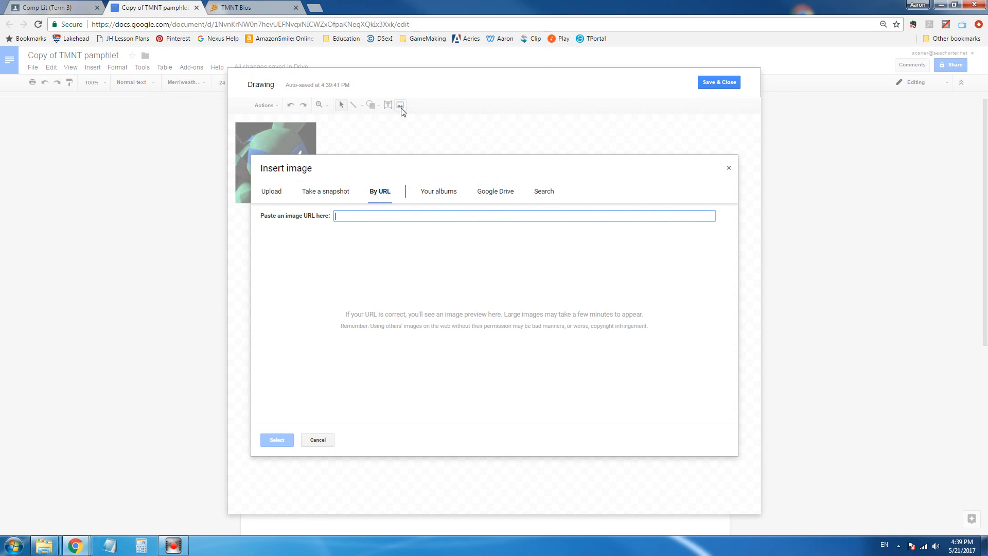
right_click(357, 216)
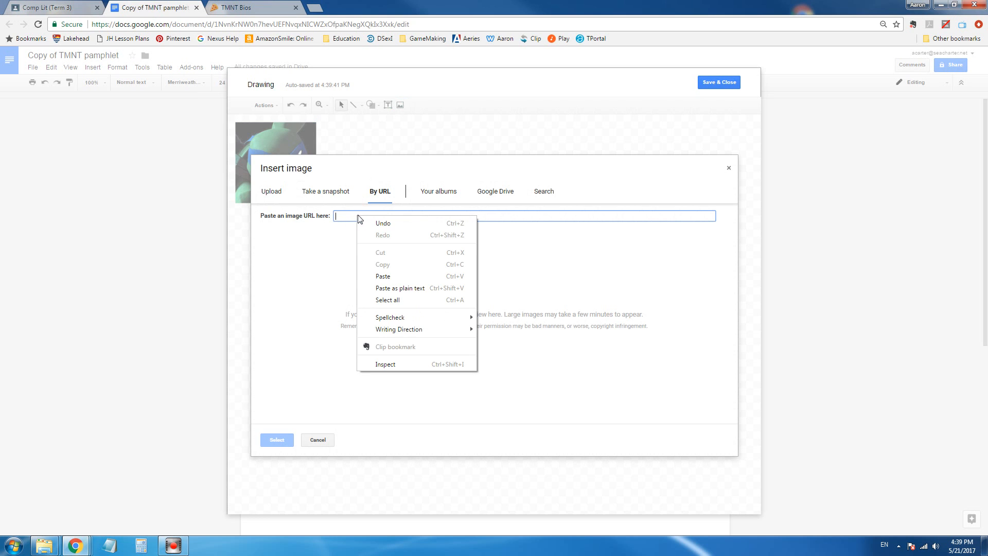
click(383, 276)
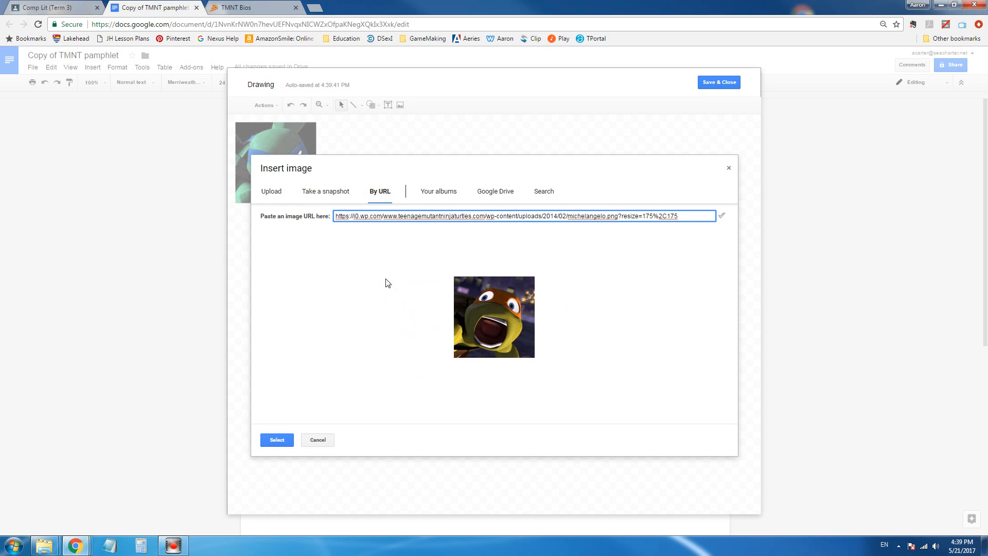
click(277, 439)
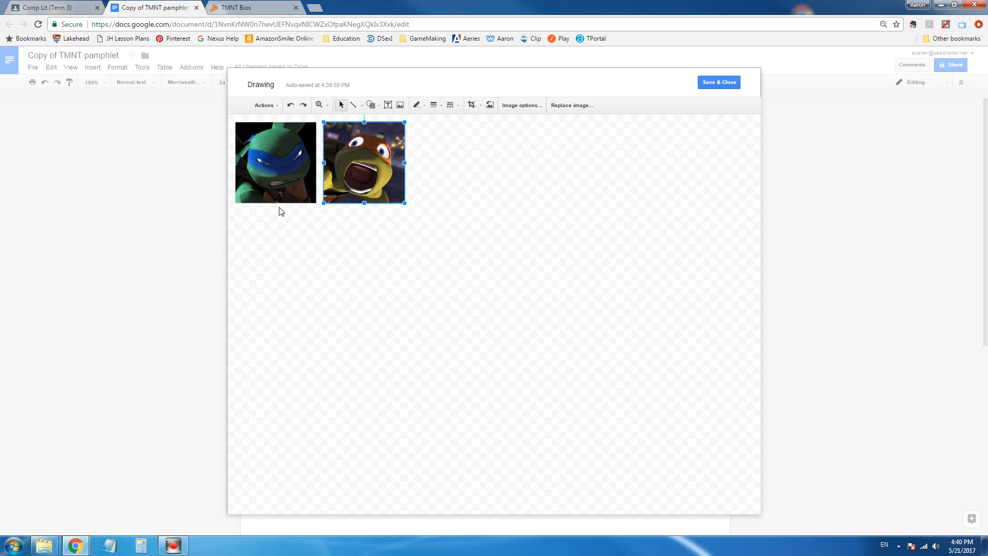
Copy the address of Raphael's picture from the TMNT Bios page and add that image to the drawing by URL
click(250, 9)
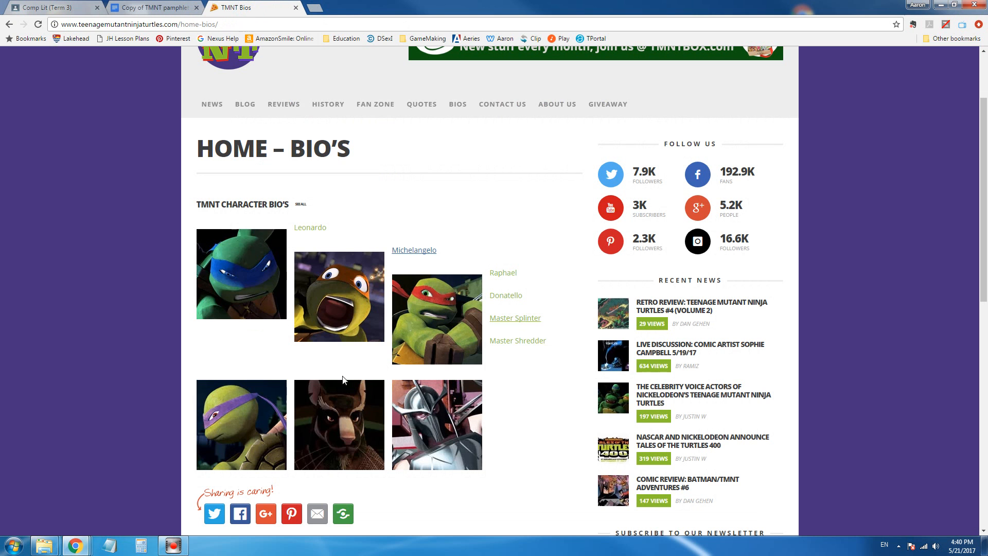
right_click(438, 315)
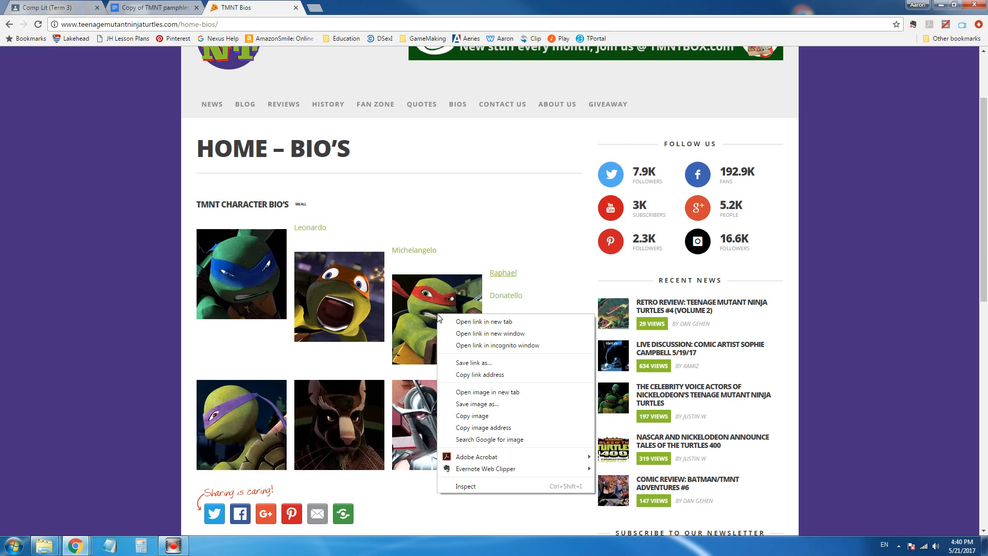
click(485, 428)
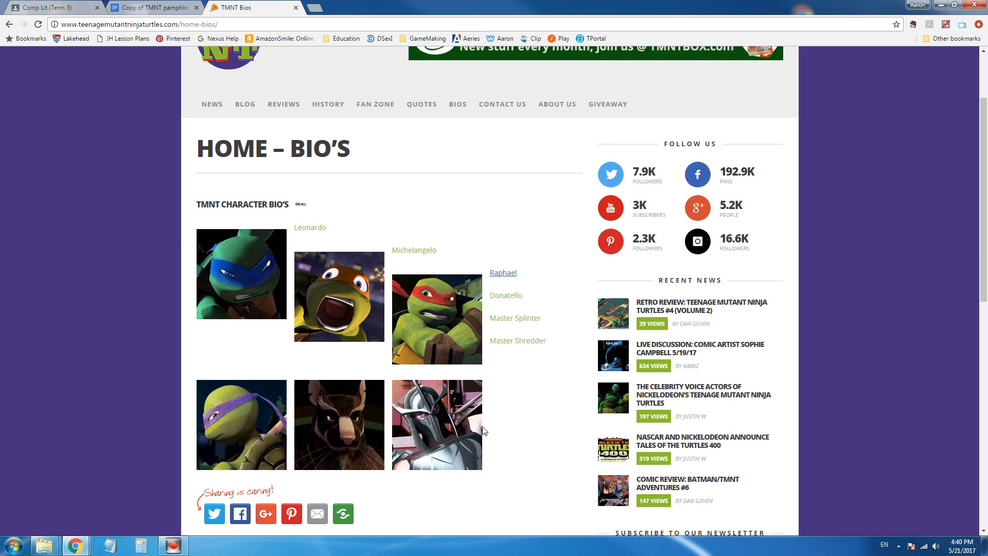
click(150, 8)
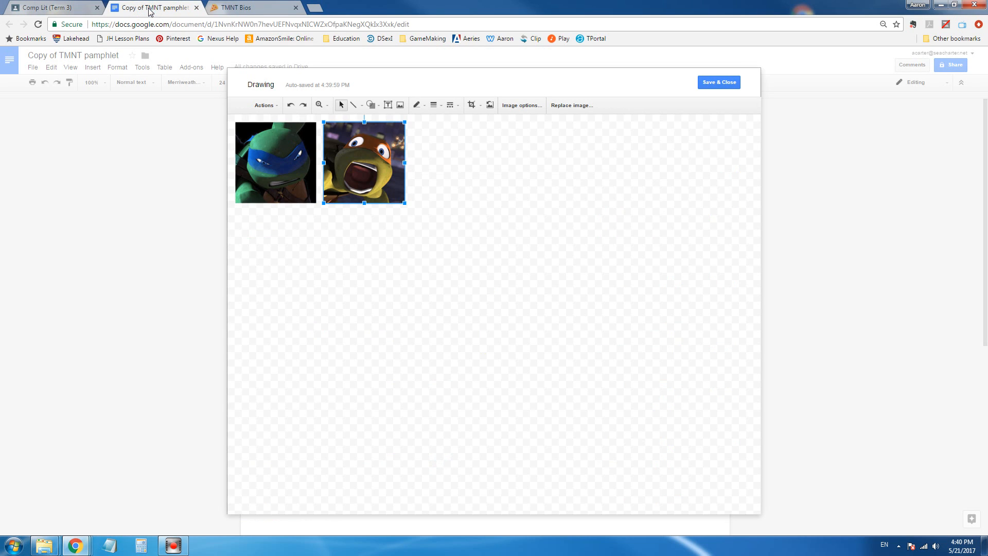
click(401, 105)
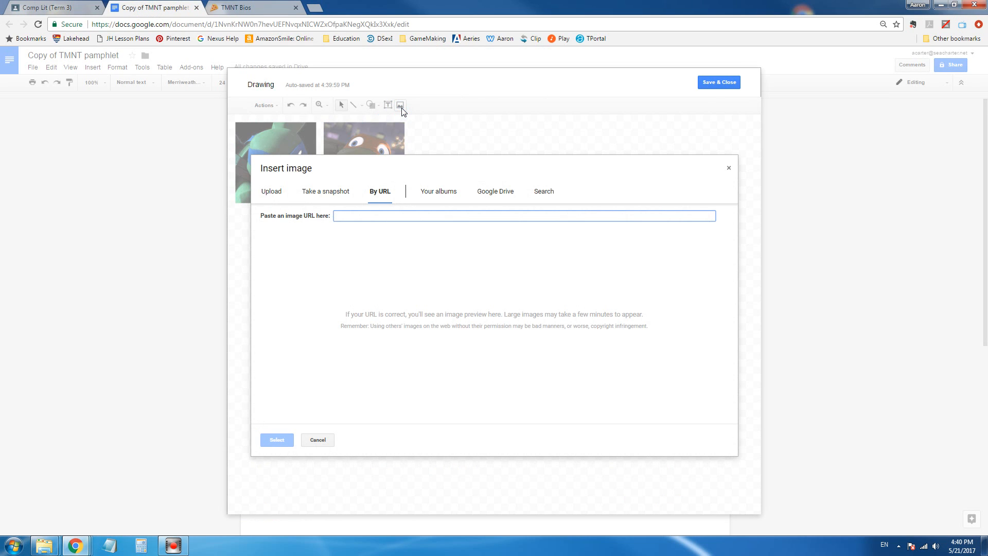
right_click(388, 216)
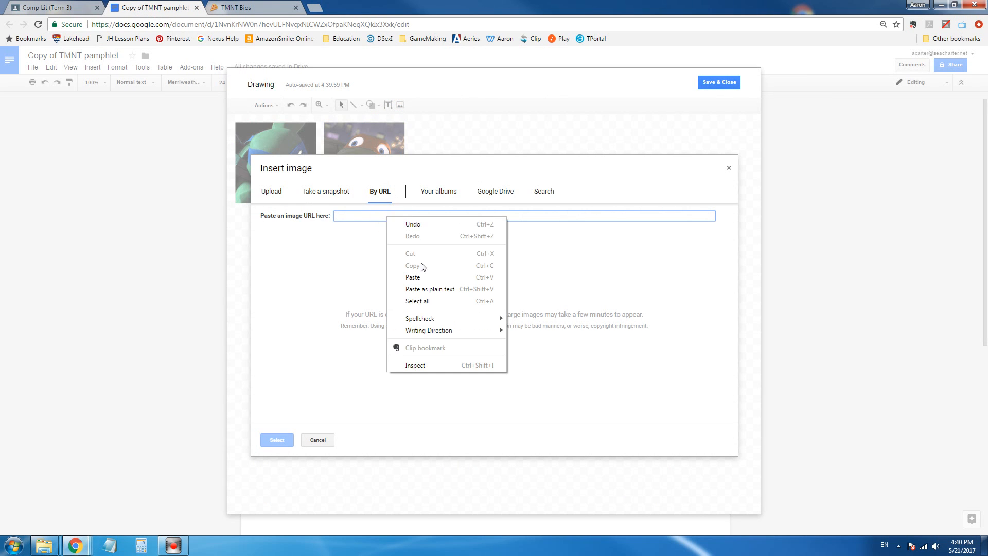
click(414, 274)
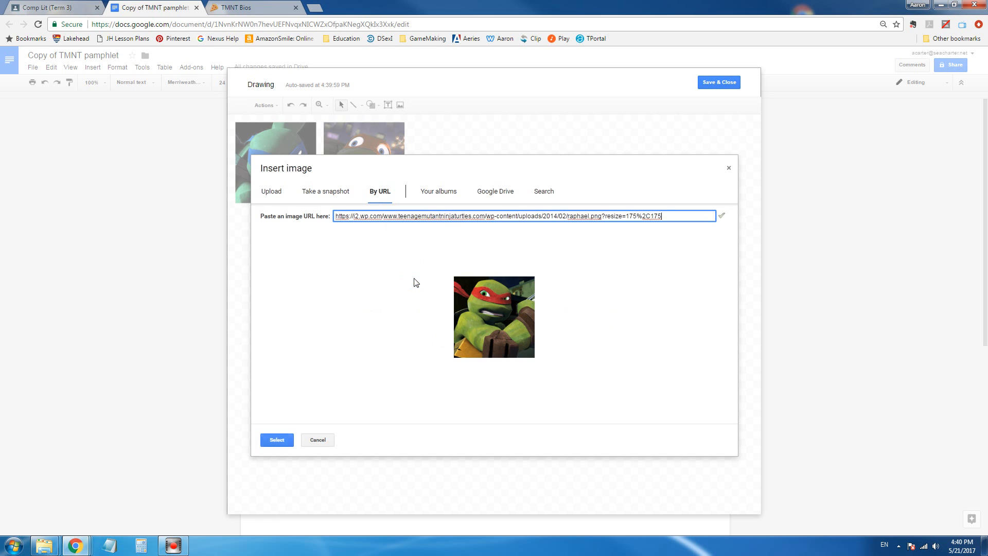
click(278, 440)
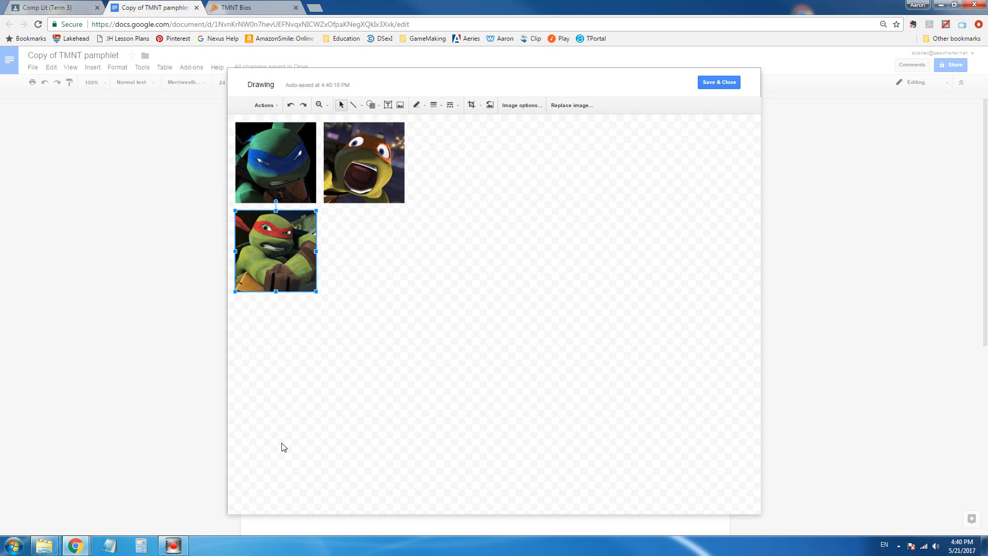
Copy the address of Donatello's picture from the TMNT Bios page and add that image to the drawing by URL
click(245, 7)
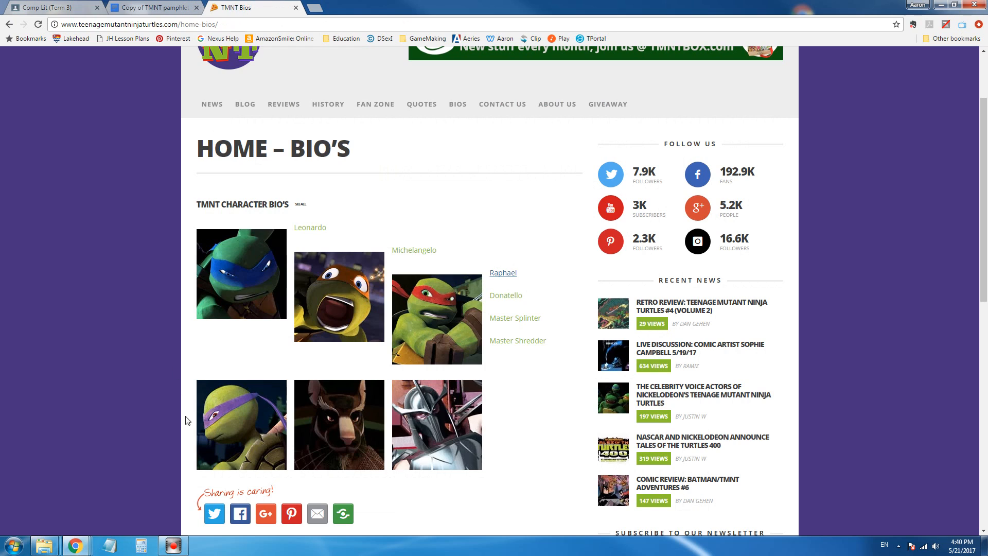
right_click(244, 417)
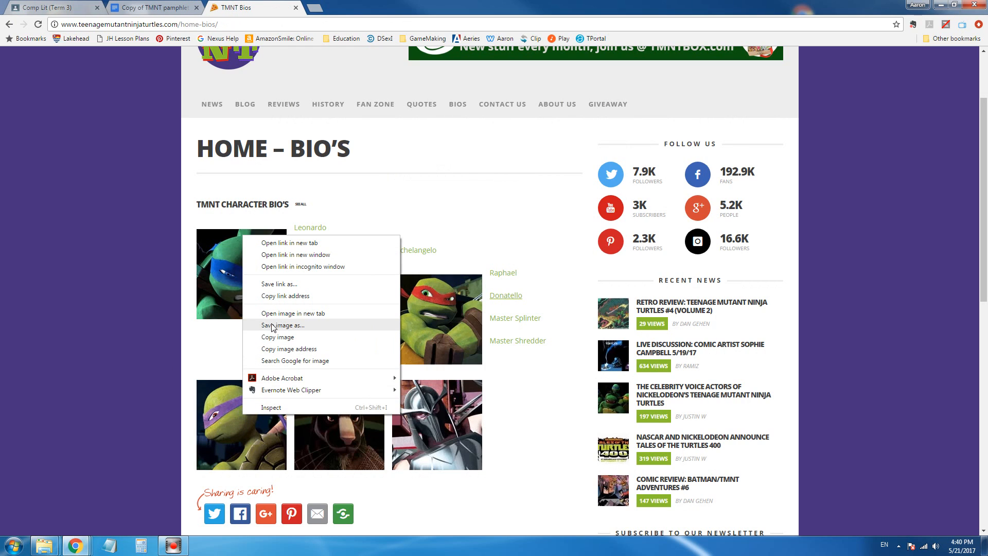
click(291, 349)
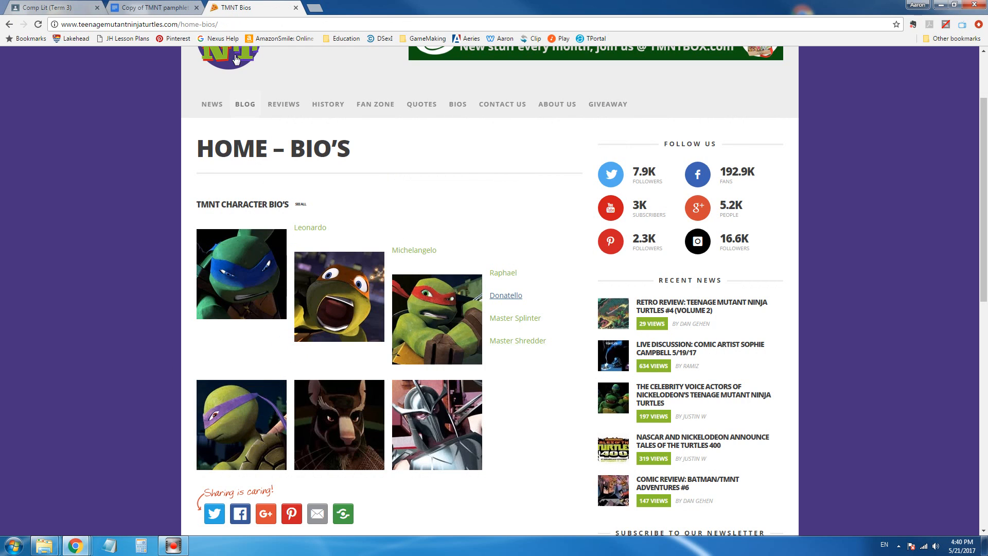
click(153, 9)
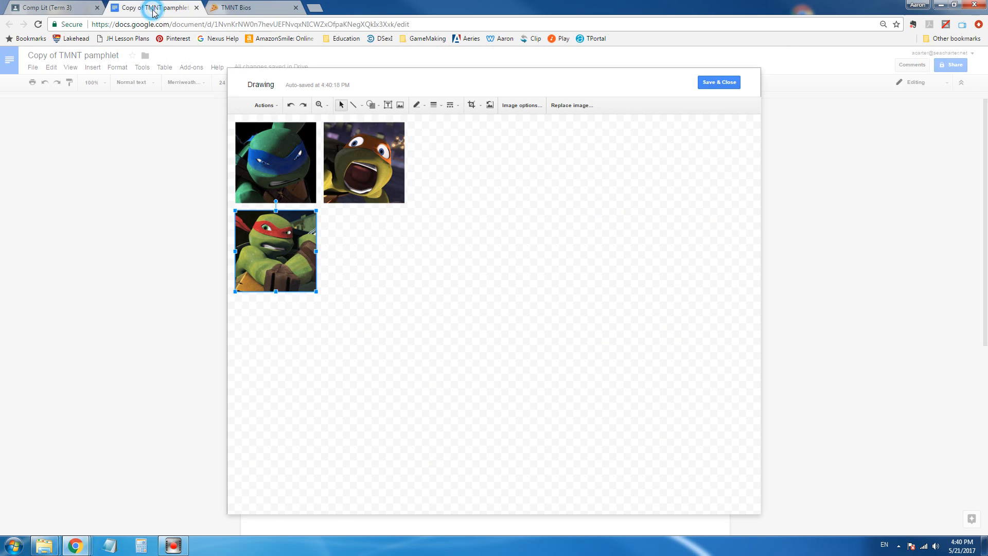
click(399, 105)
right_click(350, 214)
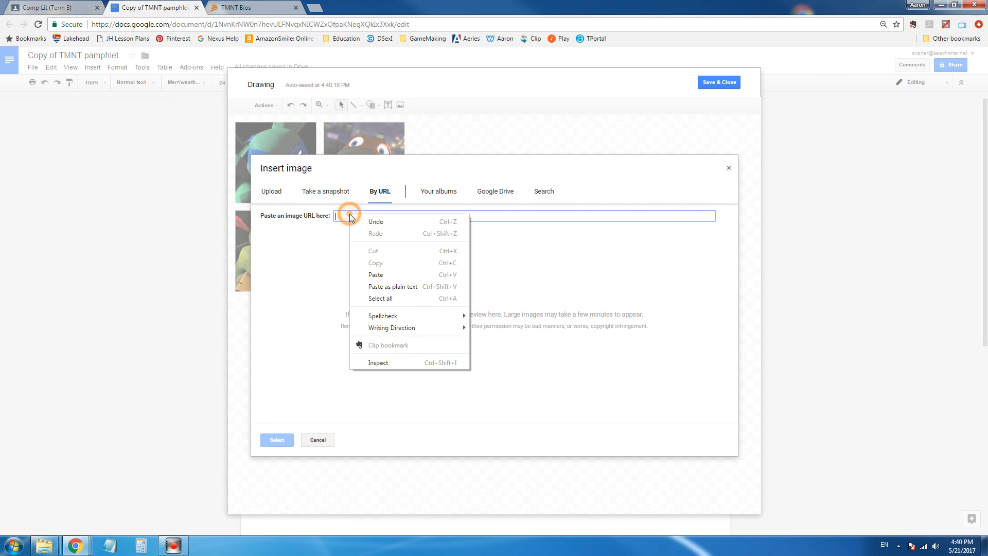
click(378, 272)
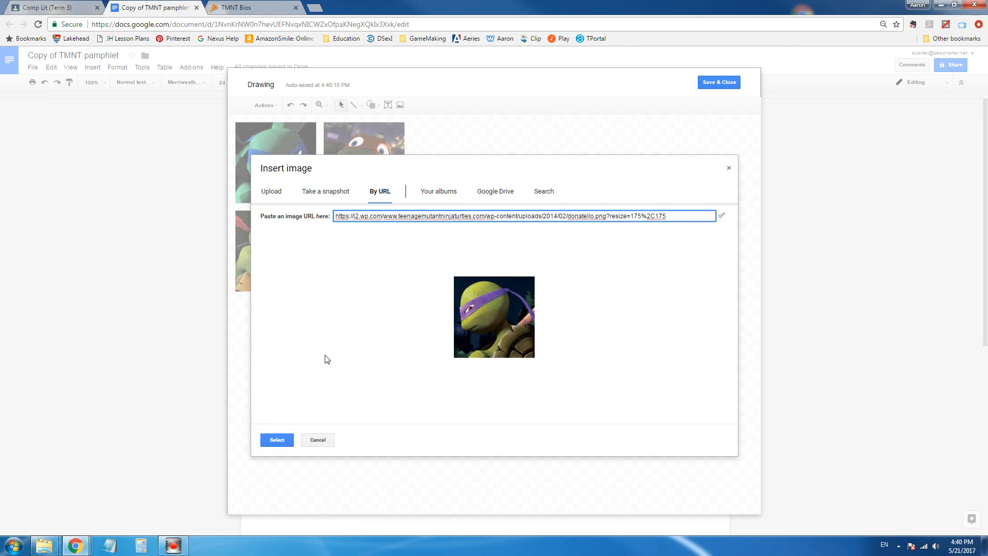
click(283, 438)
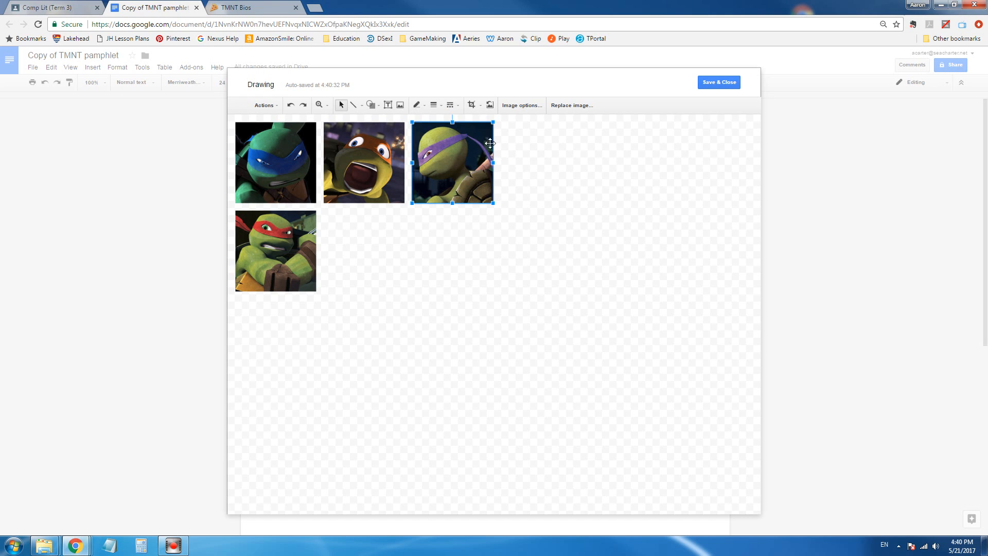
Arrange the pictures two by two, with Leonardo and Michelangelo above Raphael and Donatello
drag(448, 159, 383, 257)
drag(310, 249, 375, 283)
drag(367, 177, 399, 203)
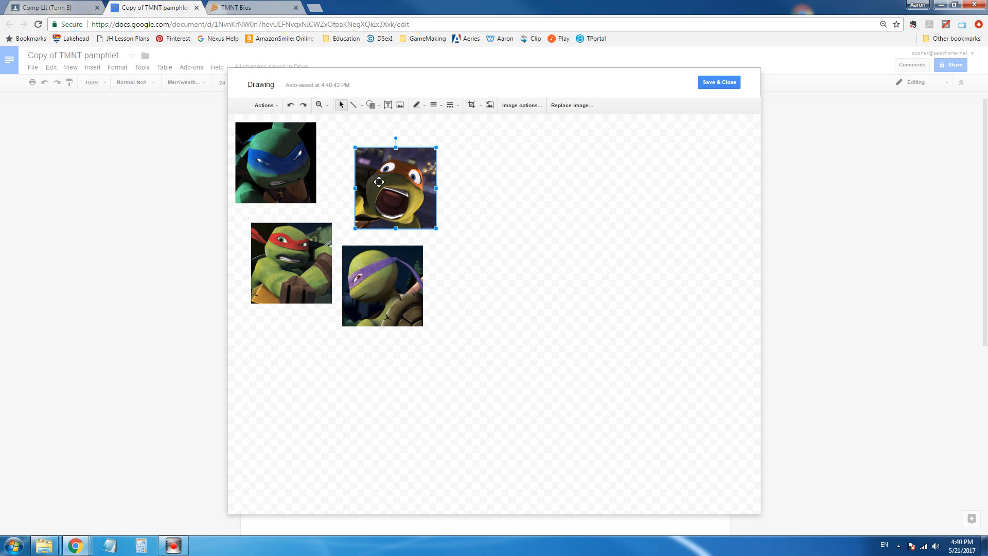
drag(291, 166, 323, 177)
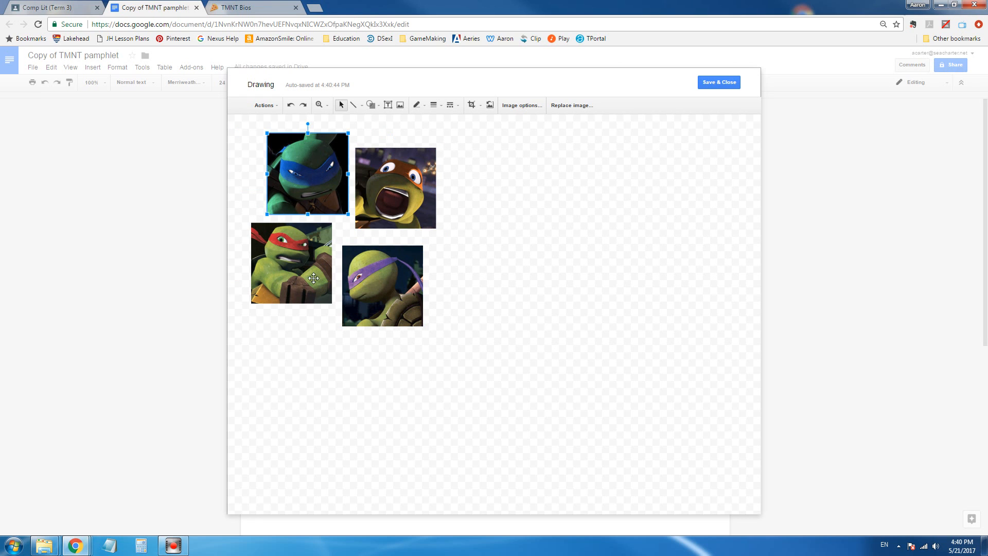
Tighten the arrangement by overlapping Raphael onto Leonardo's lower part and moving Donatello and Michelangelo closer together
click(310, 270)
drag(310, 270, 320, 239)
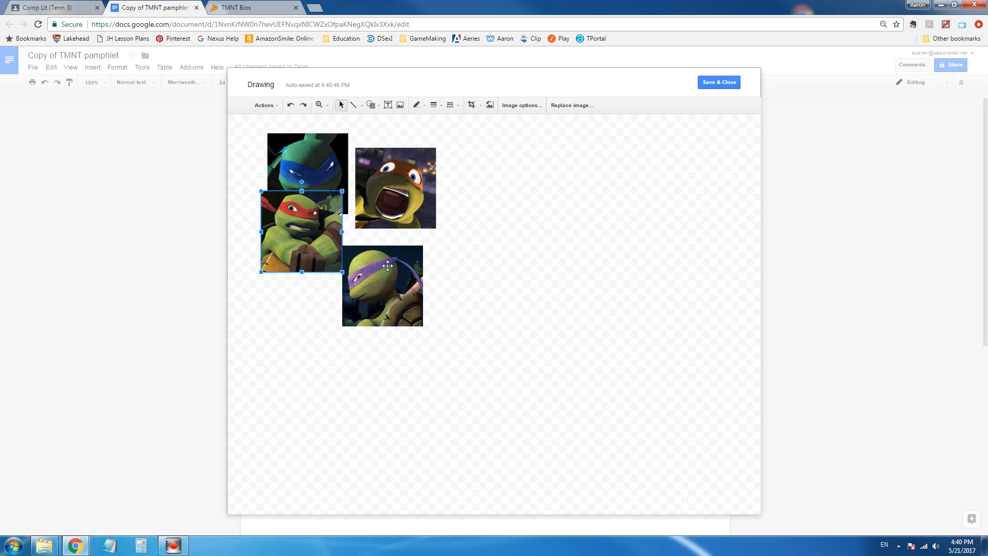
click(393, 289)
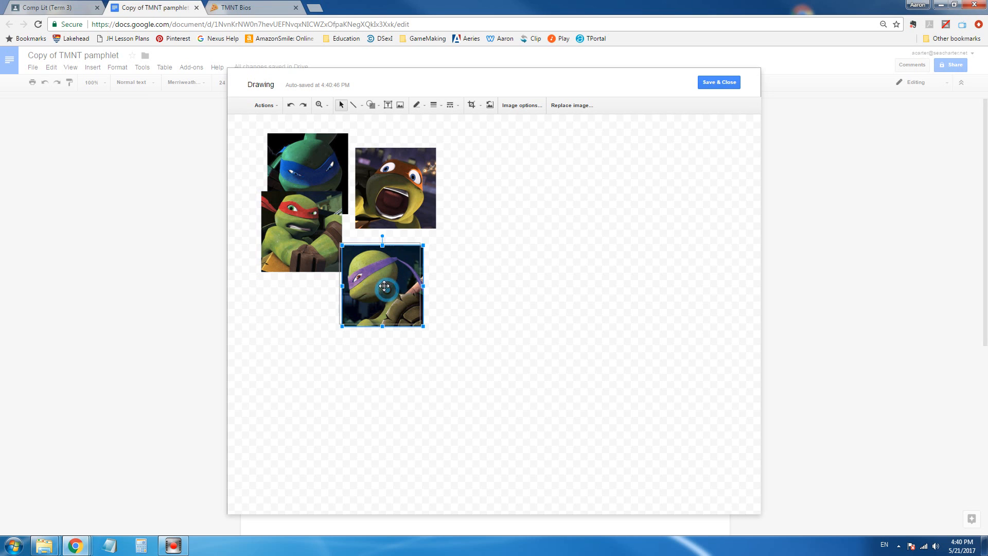
drag(393, 288, 388, 260)
click(388, 179)
drag(387, 179, 383, 177)
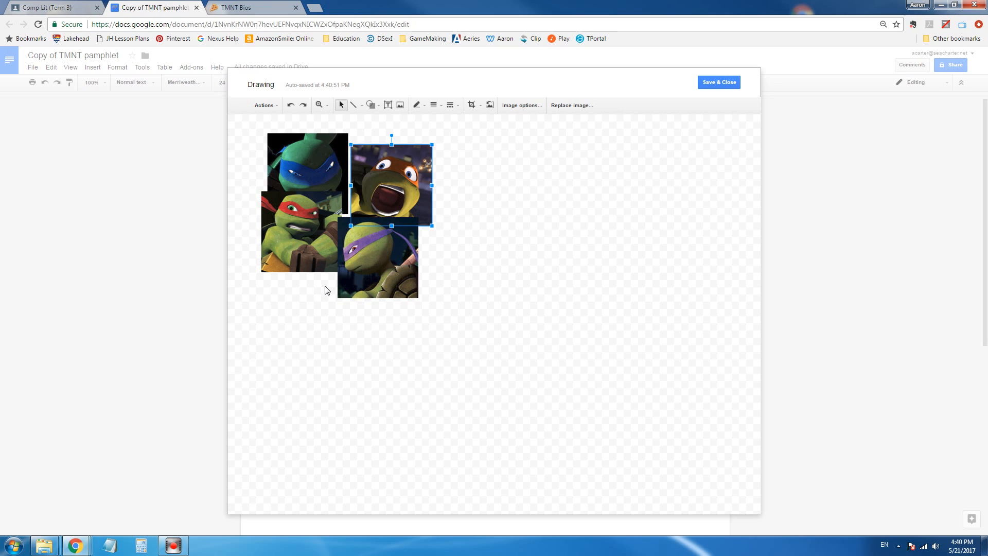
Tilt Raphael's picture slightly counterclockwise and move it down below Leonardo's picture
click(301, 214)
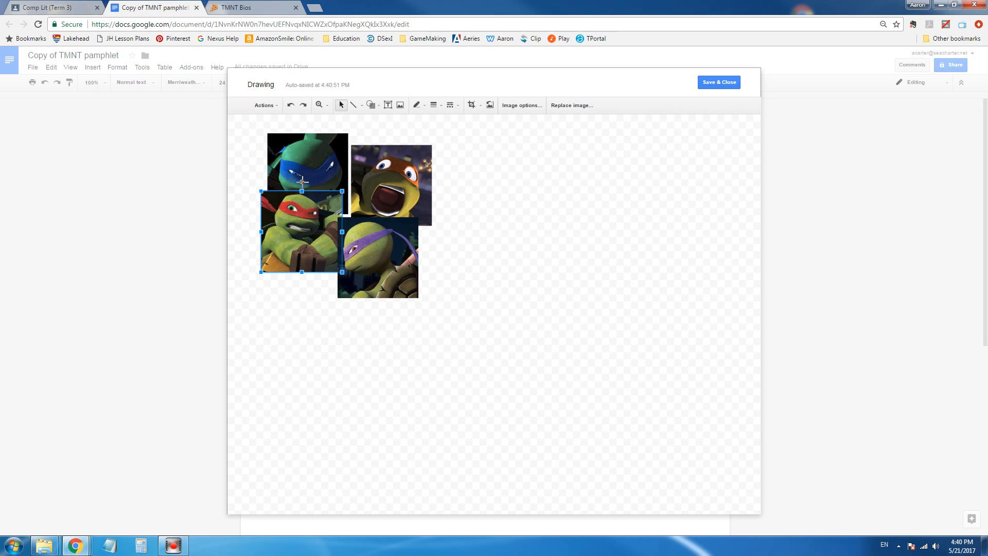
drag(302, 182, 294, 182)
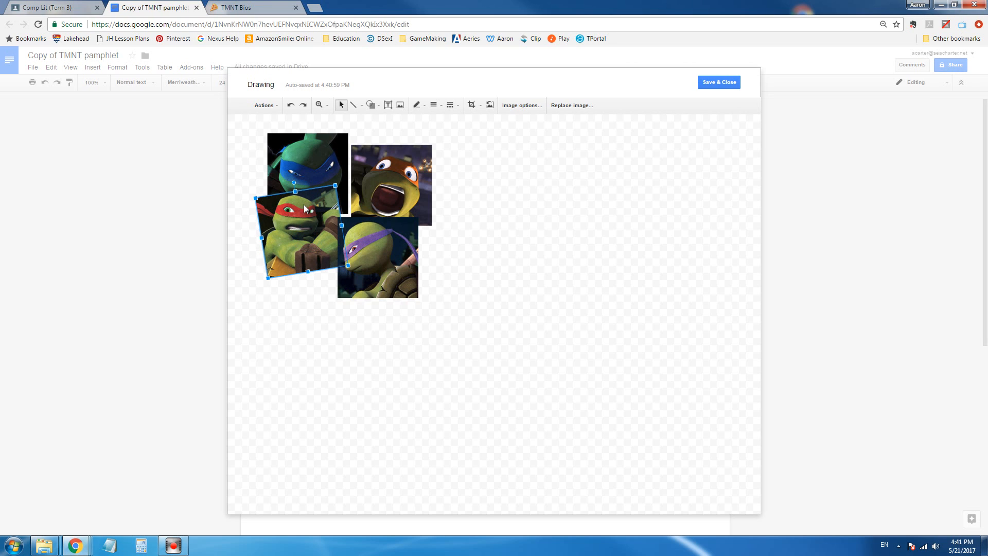
drag(294, 183, 291, 184)
drag(298, 224, 298, 258)
Tilt Michelangelo's picture slightly clockwise and shift it closer to Leonardo's picture
click(376, 184)
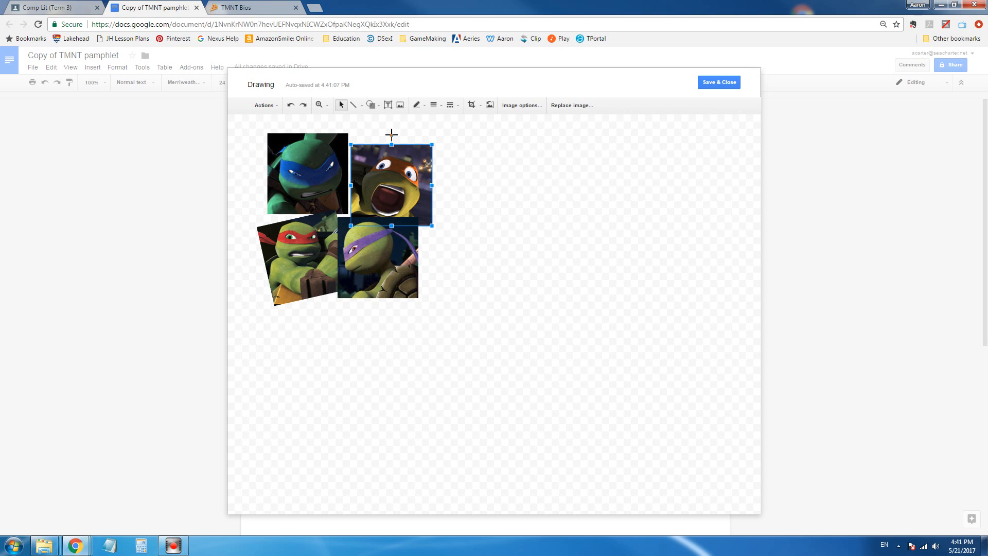
drag(391, 134, 403, 135)
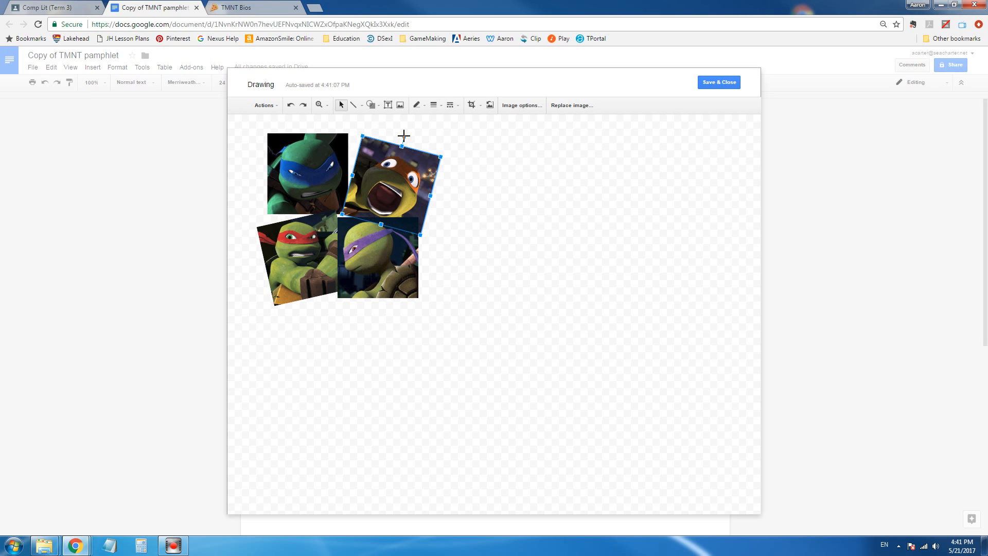
drag(390, 181, 382, 179)
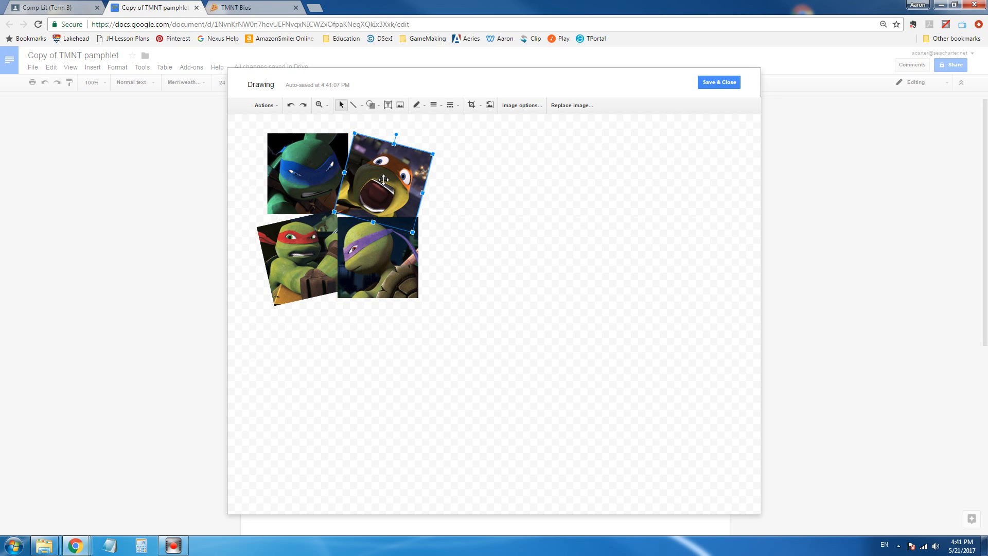
Try overlapping Raphael's picture onto Leonardo's and Donatello's picture onto Raphael's lower corner
click(314, 179)
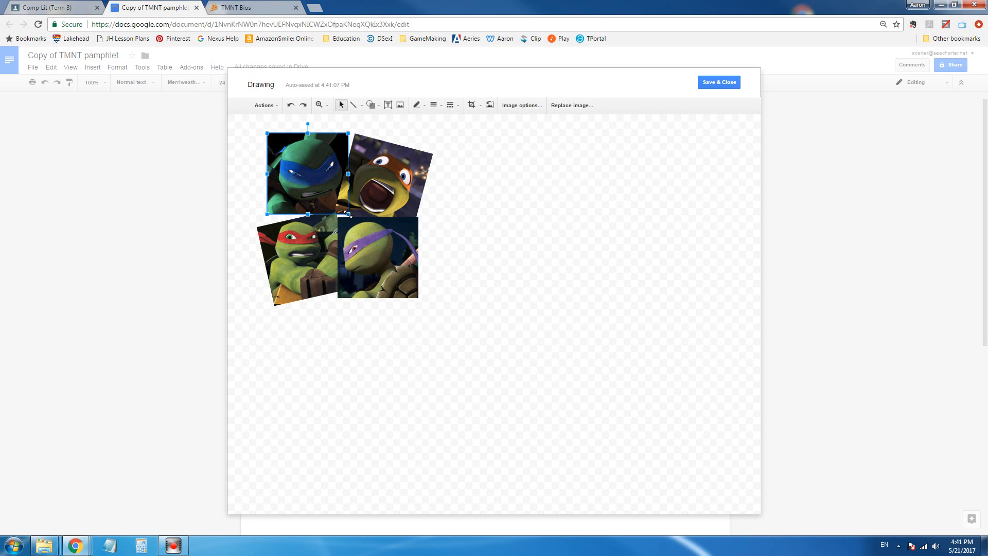
drag(304, 263, 309, 240)
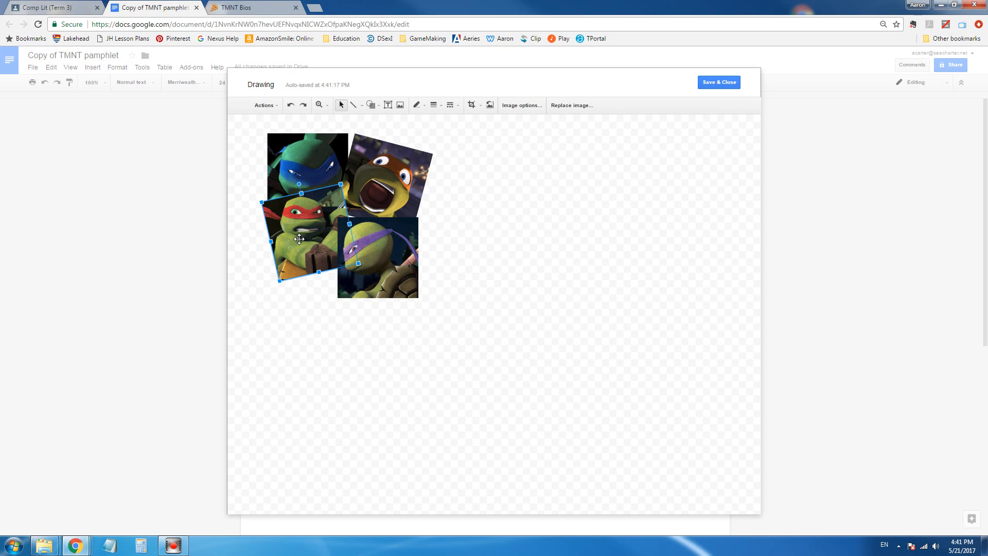
drag(298, 239, 291, 222)
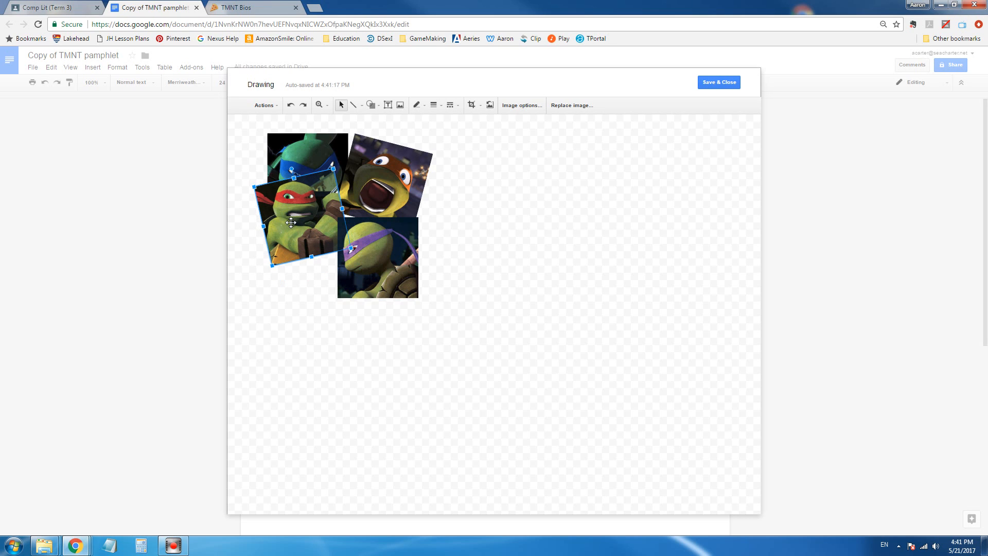
click(387, 253)
drag(387, 254, 354, 244)
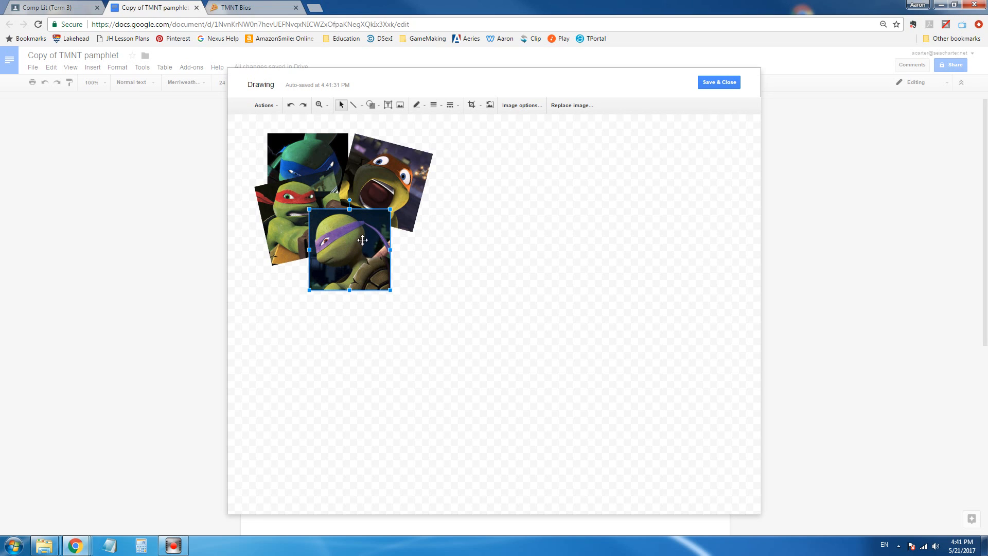
drag(353, 233, 365, 247)
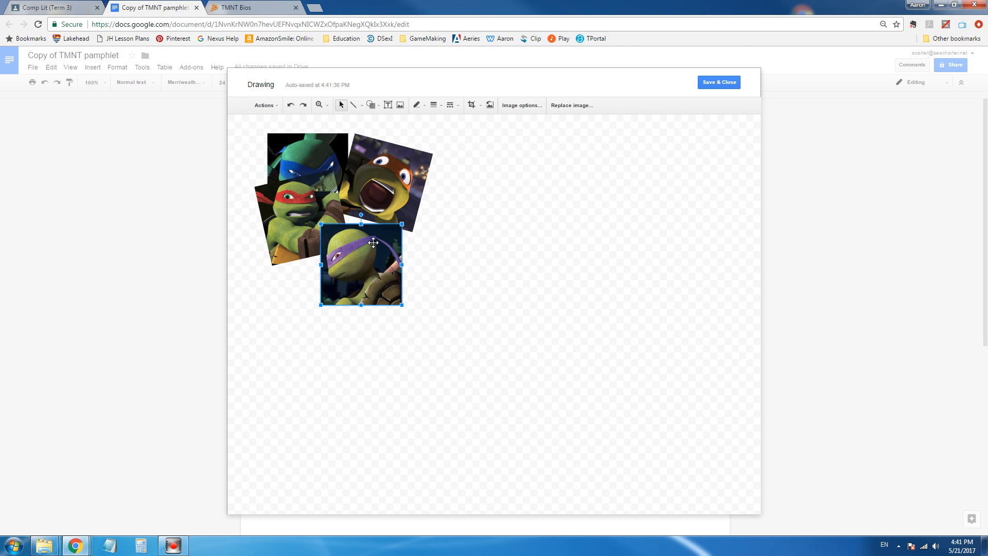
Send Donatello's picture backward behind Raphael's, and bring it forward again
right_click(343, 246)
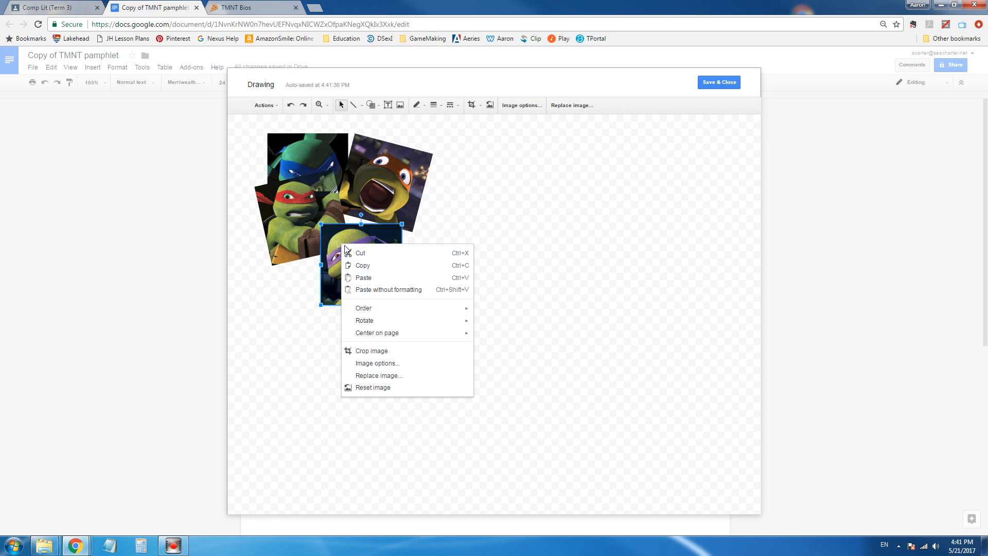
mouse_move(372, 312)
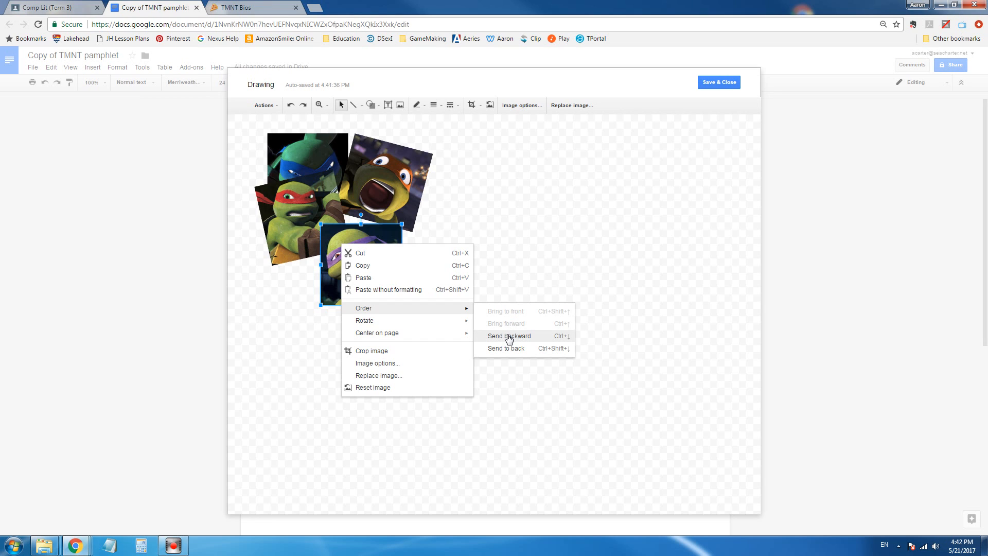
click(509, 337)
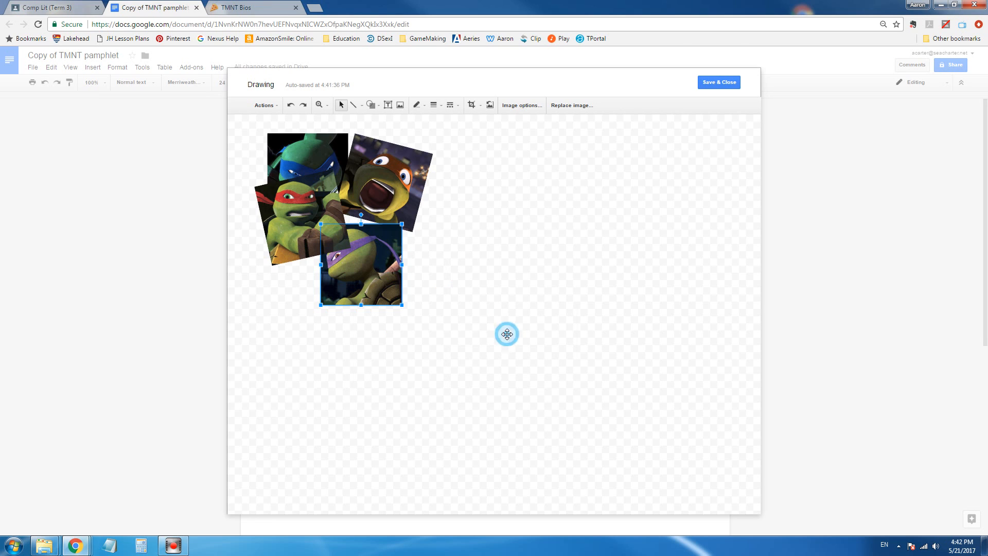
right_click(366, 271)
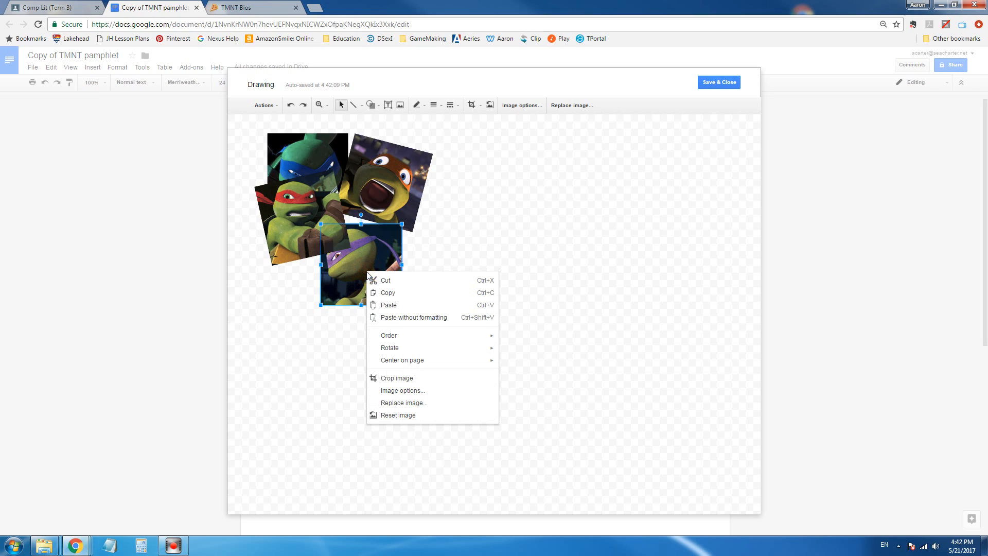
mouse_move(456, 337)
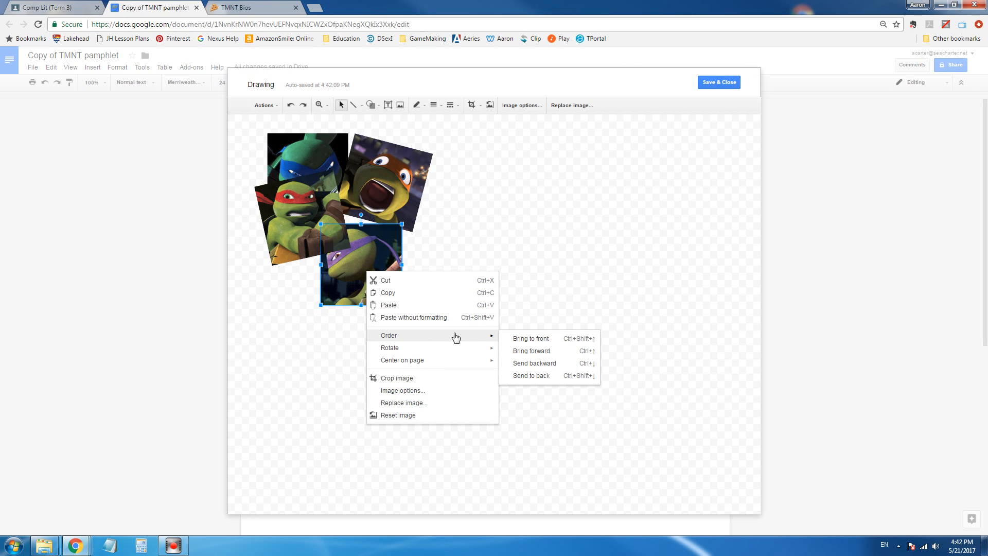
click(537, 355)
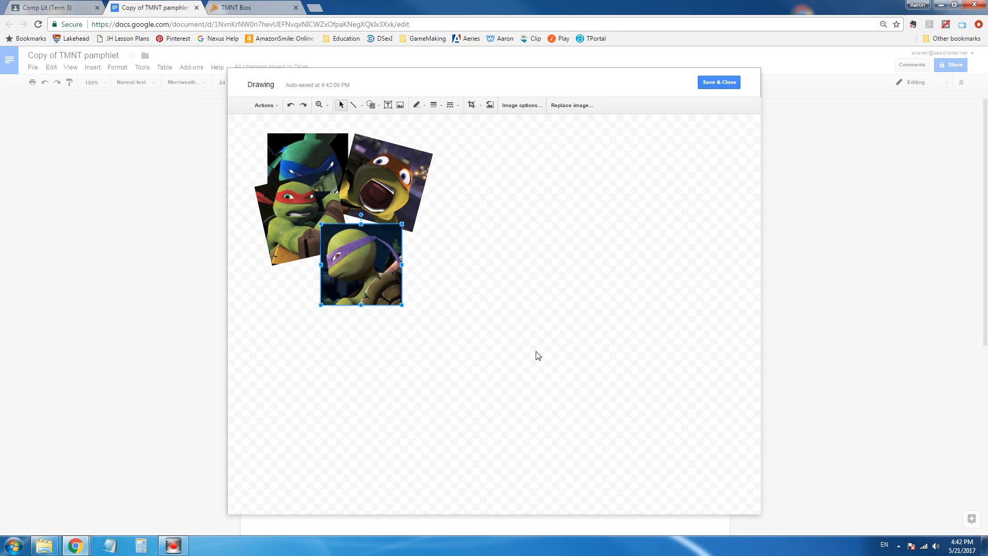
Spread the four overlapping pictures apart into a loose two-by-two grid, keeping Raphael and Donatello below Leonardo and Michelangelo
drag(298, 229, 297, 262)
drag(384, 259, 404, 262)
drag(386, 190, 393, 185)
drag(307, 247, 310, 269)
drag(293, 184, 291, 195)
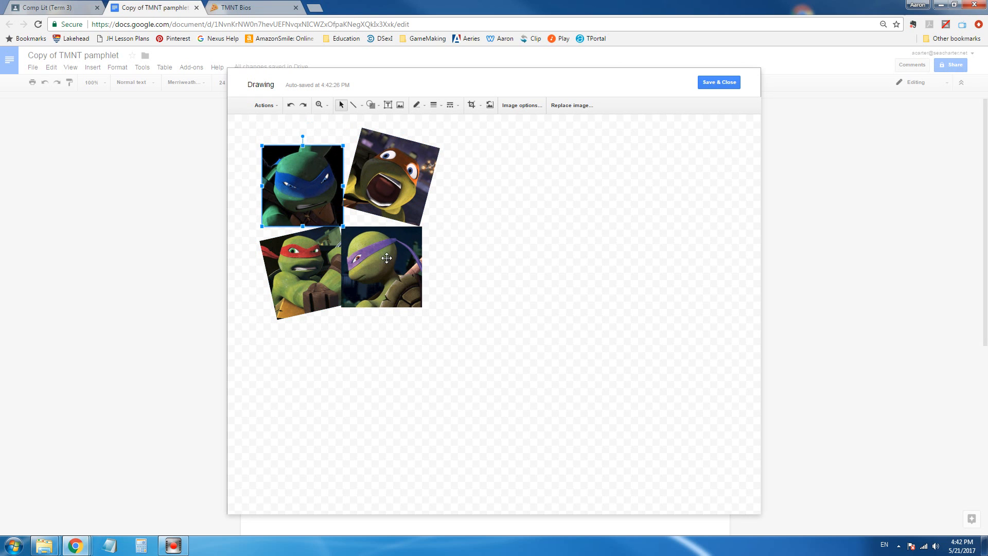
Shift Donatello's picture down, tilt it slightly clockwise, and lower Michelangelo's picture to meet its upper edge
drag(385, 258, 391, 265)
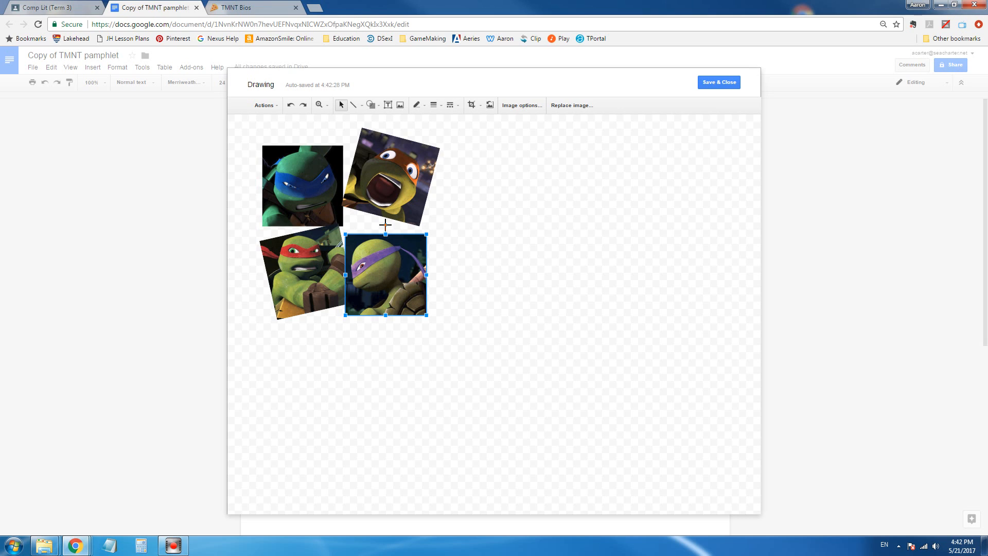
drag(384, 222, 391, 225)
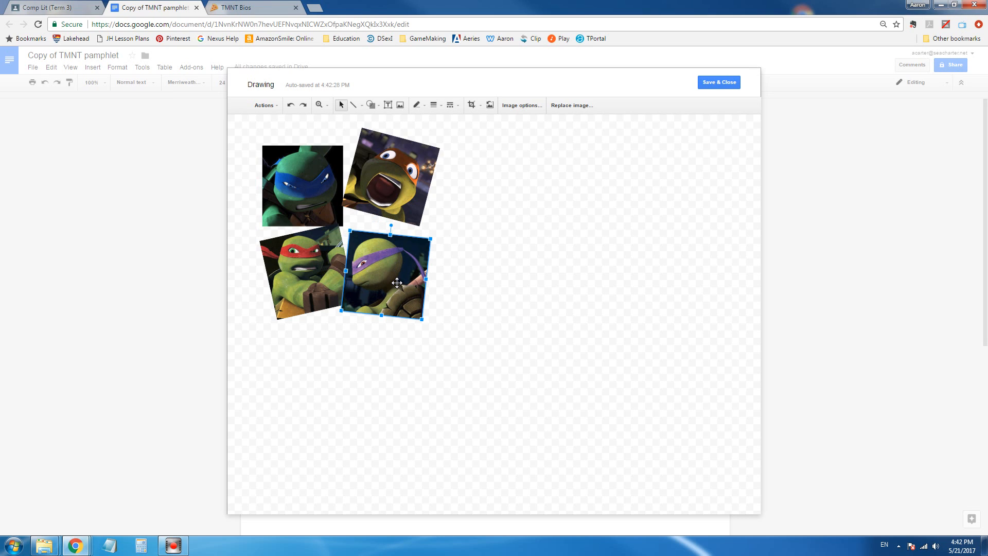
click(310, 183)
drag(387, 178, 385, 198)
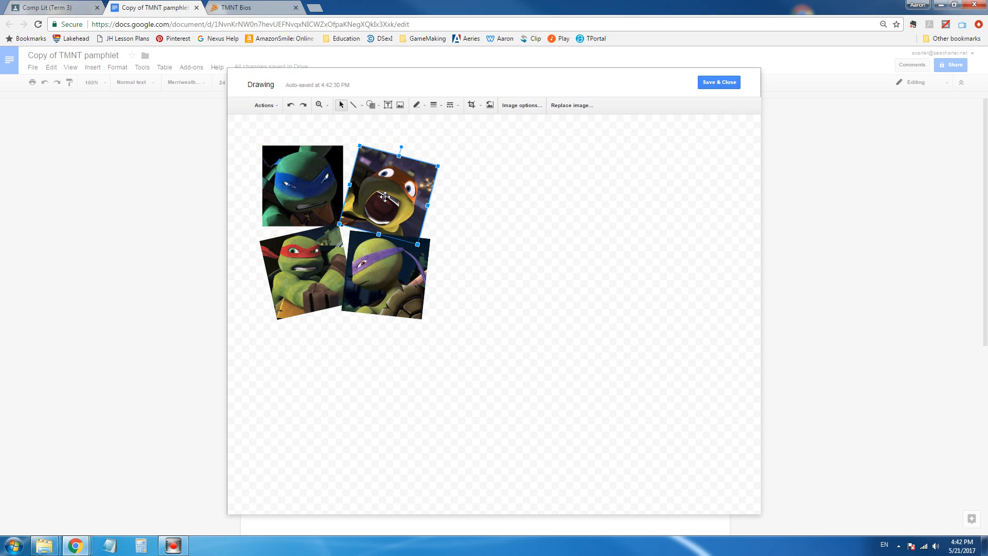
click(467, 269)
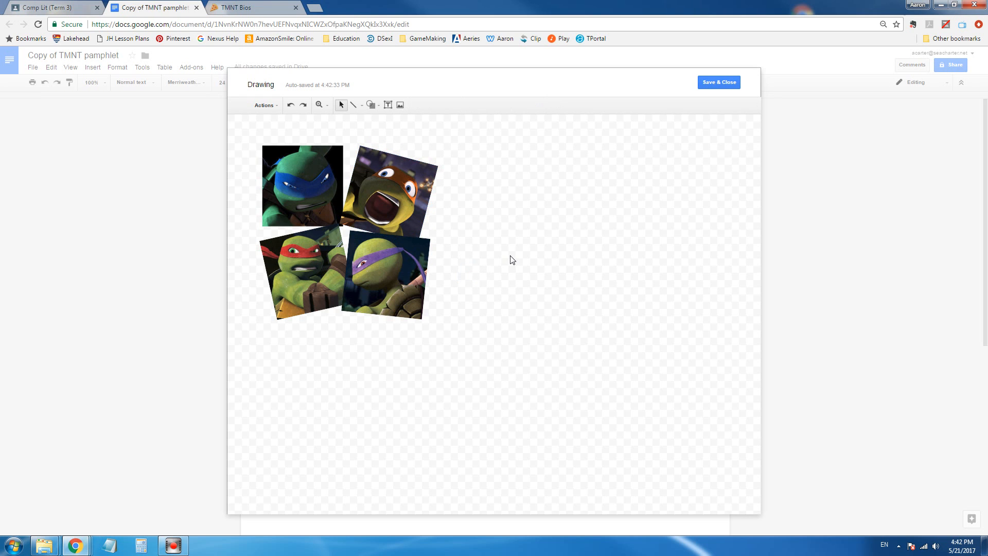
Search Google for "?" in the browser tab showing the TMNT Bios page
click(252, 11)
click(237, 23)
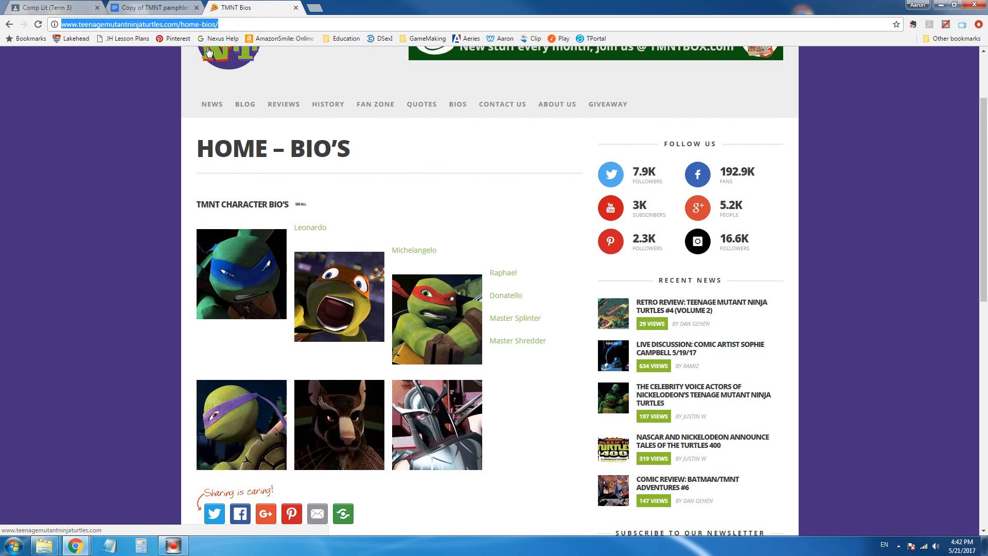
key(BackSpace)
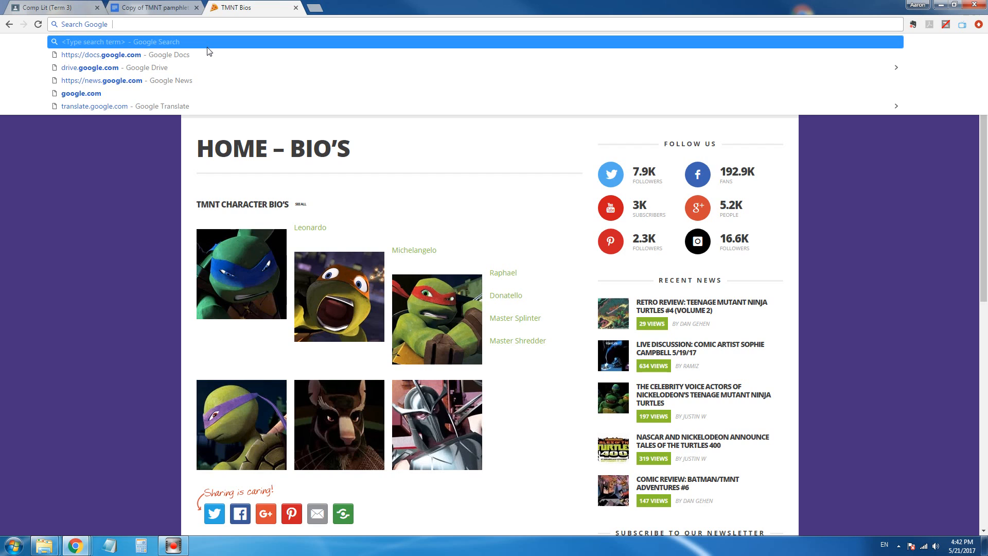
key(BackSpace)
key(BackSpace)
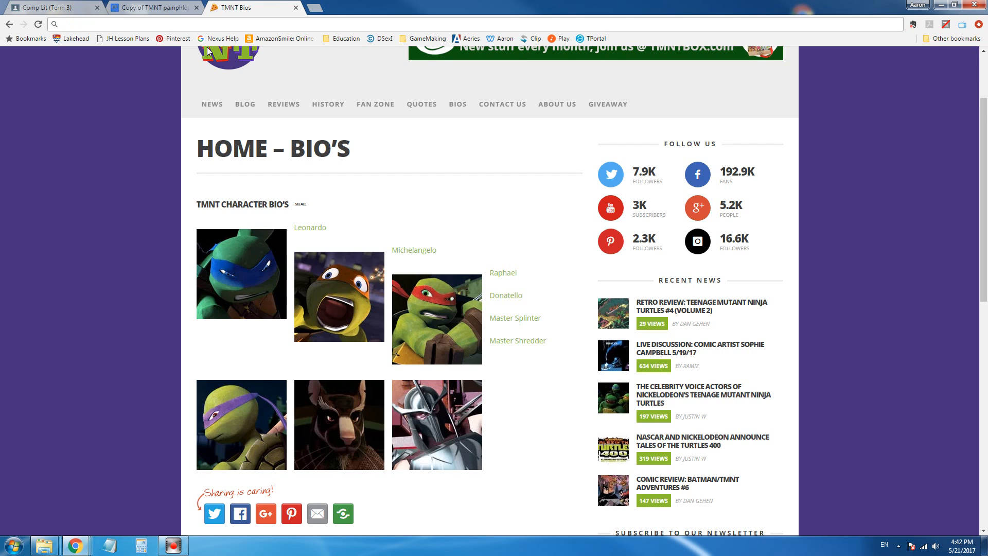
text(?)
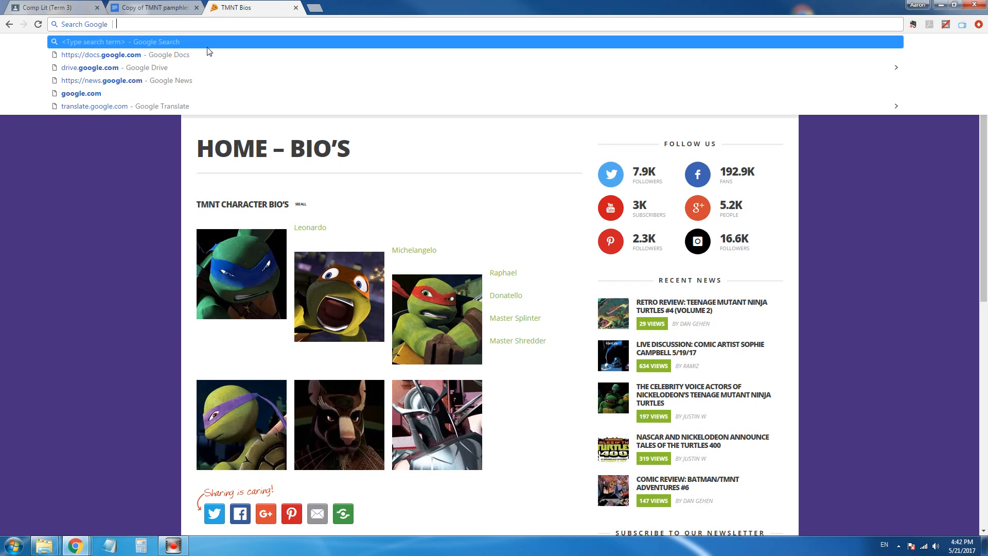
text(?)
key(Return)
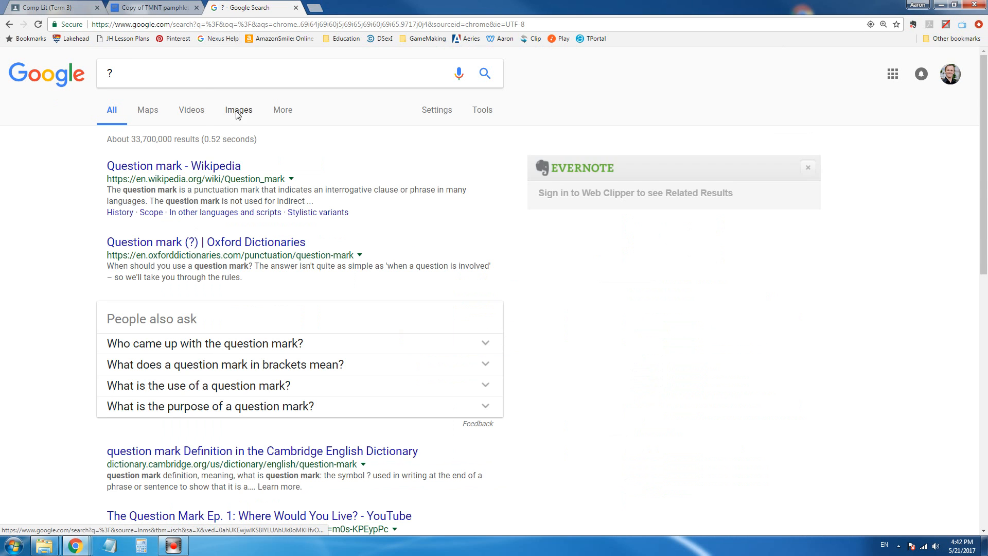
Browse the image results for "?" for a suitable question mark picture
click(239, 110)
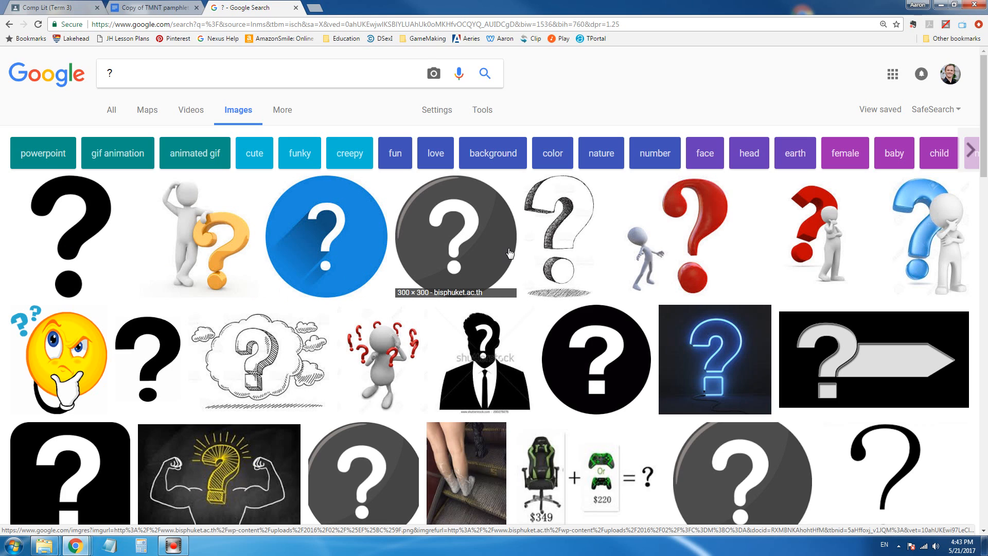
scroll(510, 252, down, 1)
scroll(510, 253, down, 1)
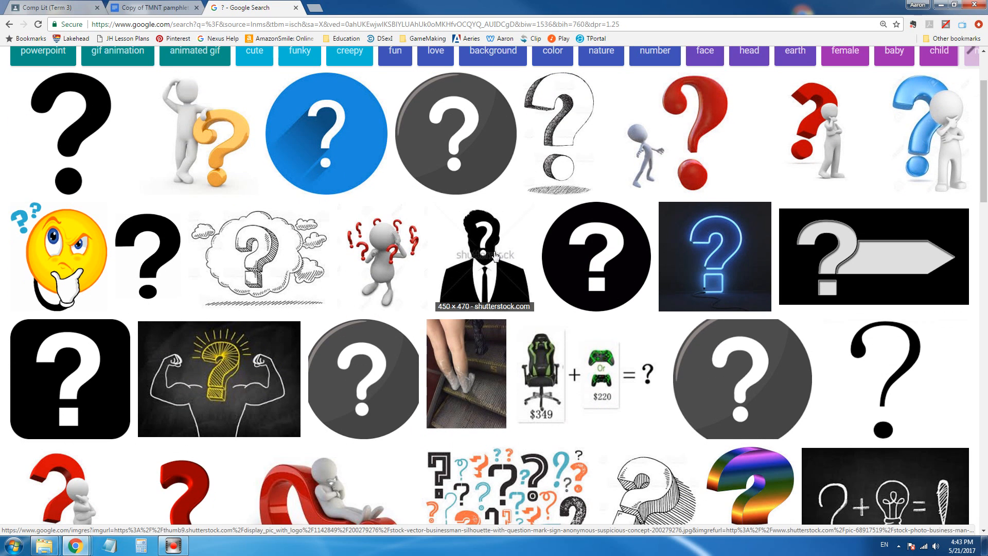
scroll(497, 256, down, 1)
scroll(497, 256, down, 2)
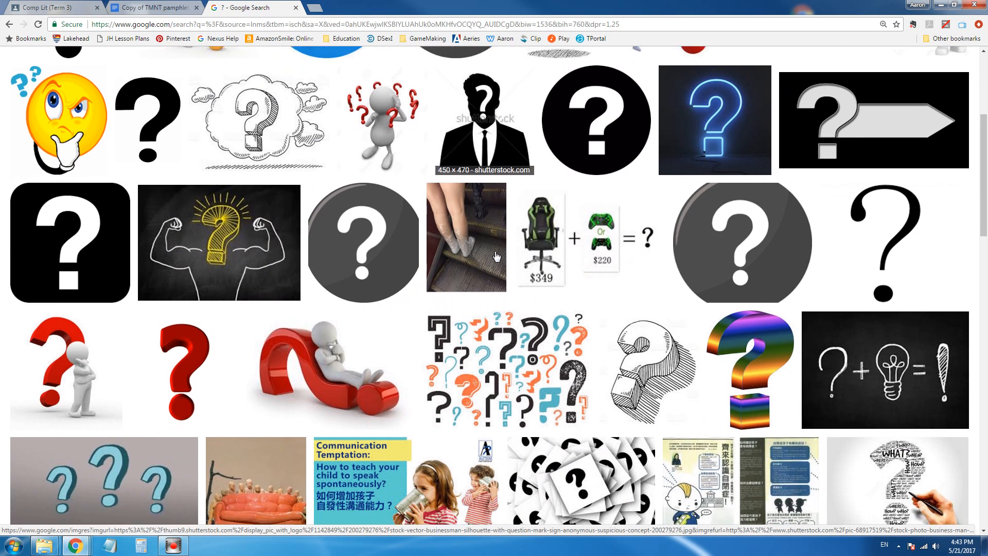
scroll(497, 256, down, 4)
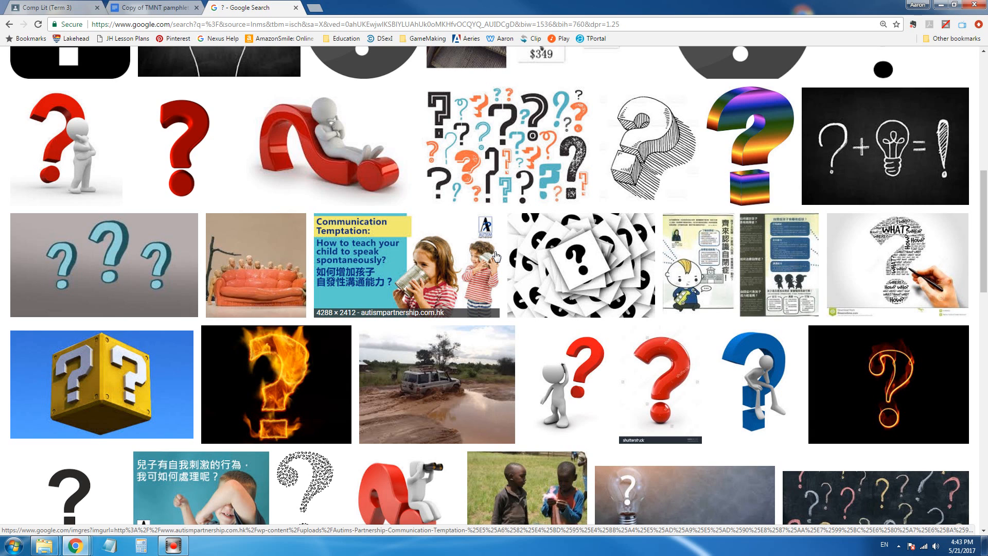
scroll(263, 385, down, 1)
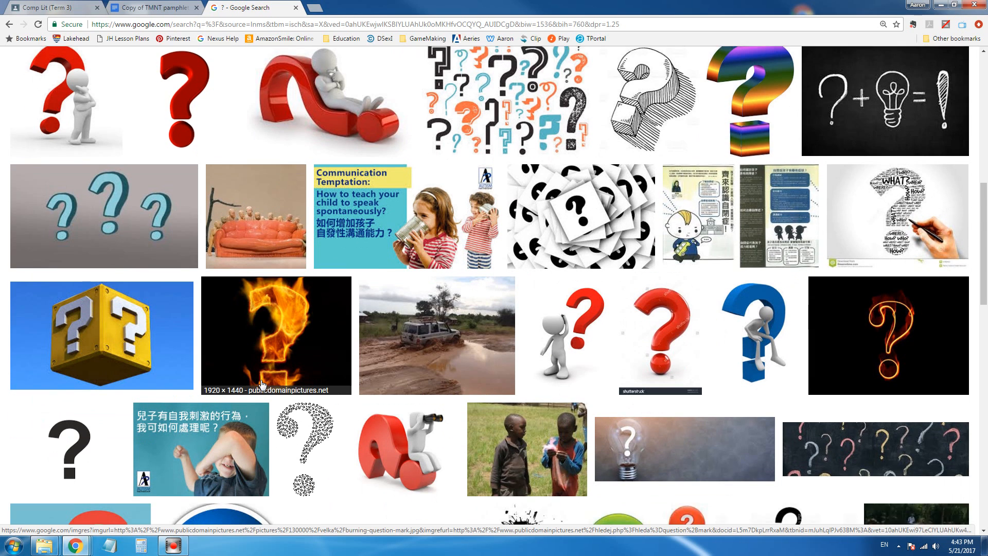
scroll(262, 385, down, 3)
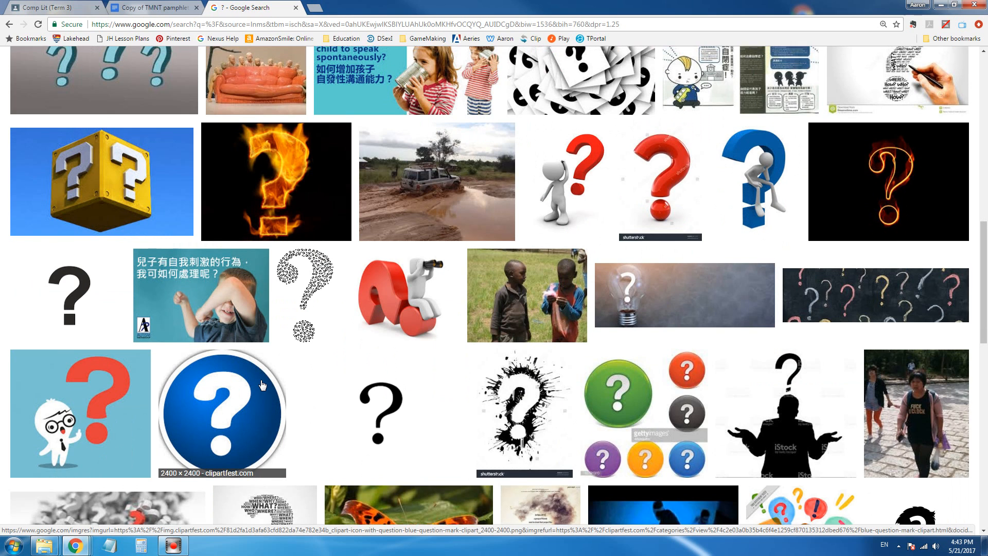
scroll(262, 385, up, 1)
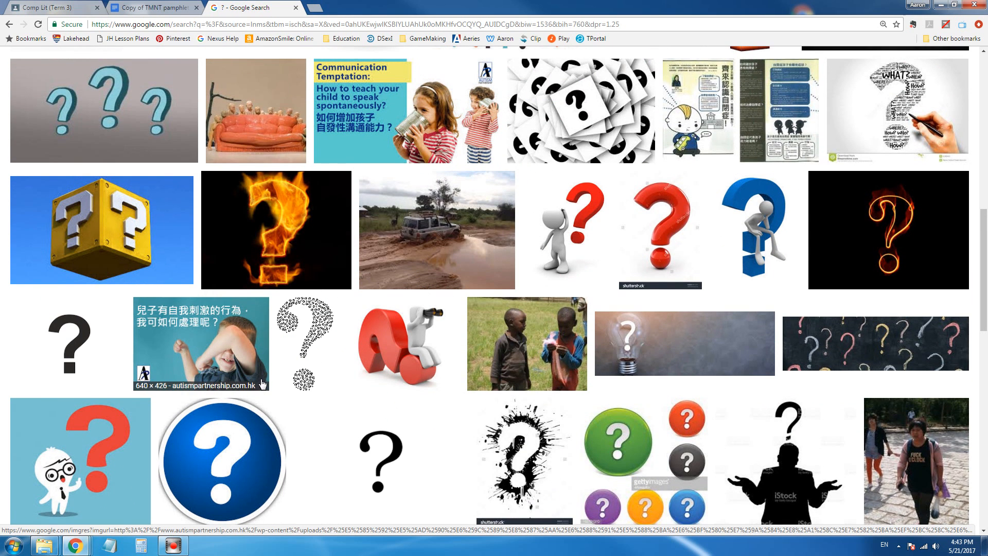
scroll(347, 394, down, 4)
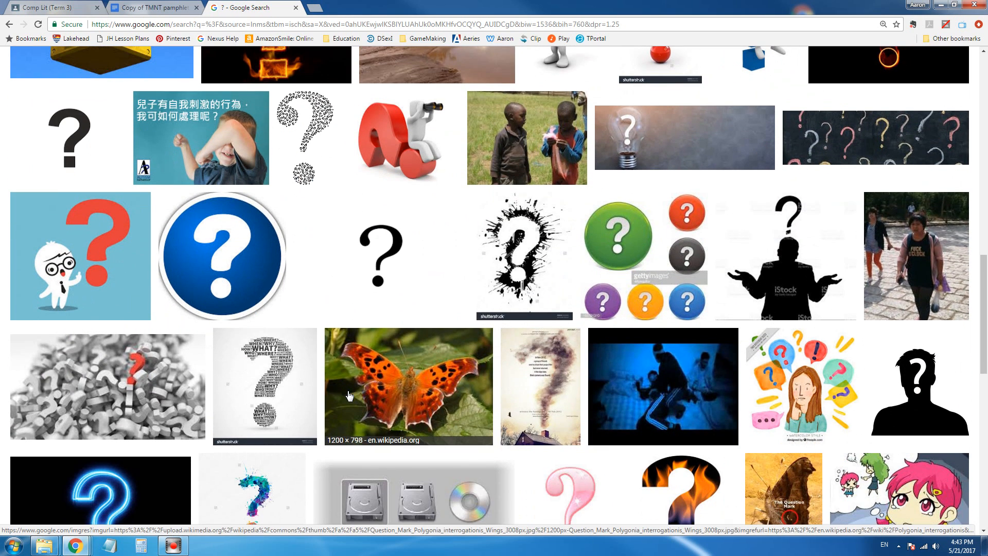
mouse_move(175, 548)
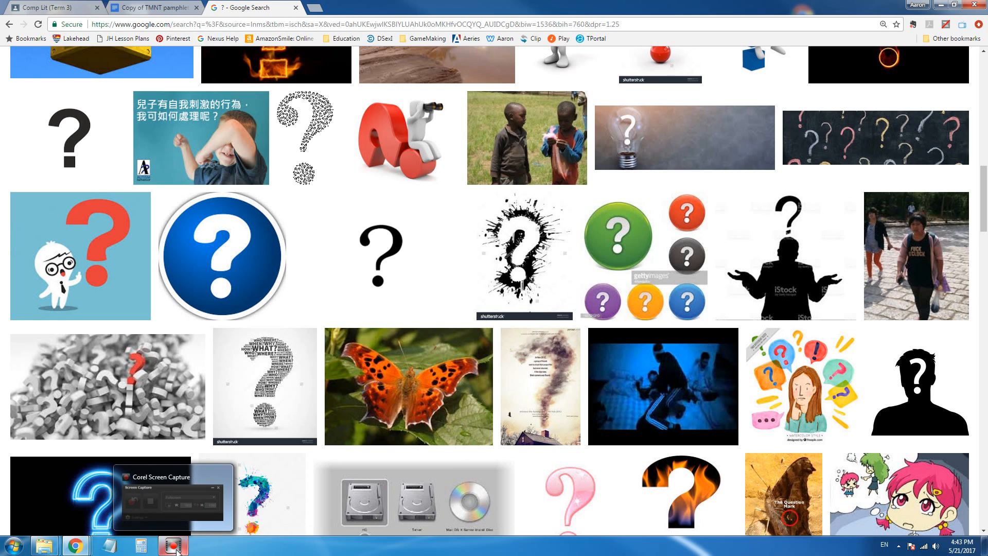
scroll(344, 404, up, 5)
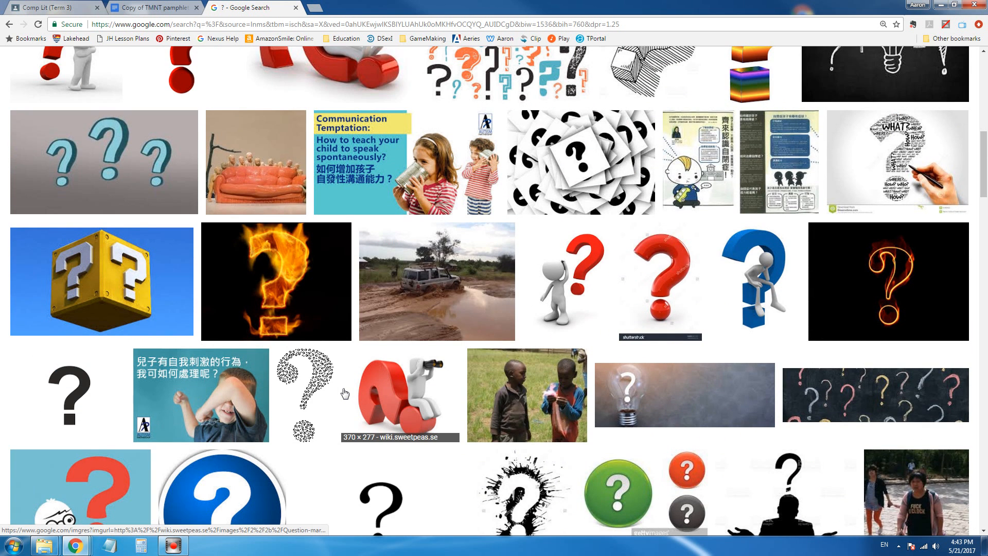
scroll(344, 394, up, 10)
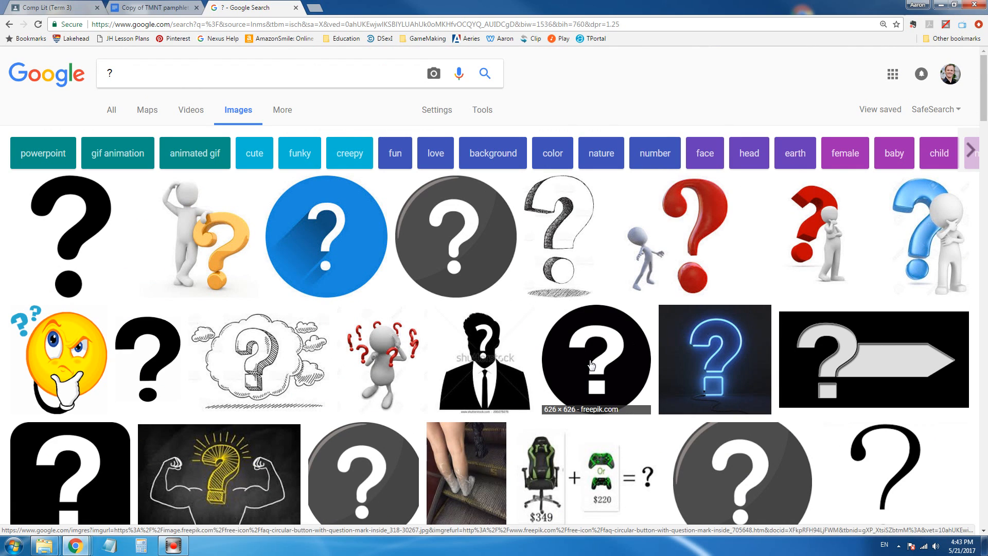
Search Google Images for "question mark clipart" instead
double_click(110, 73)
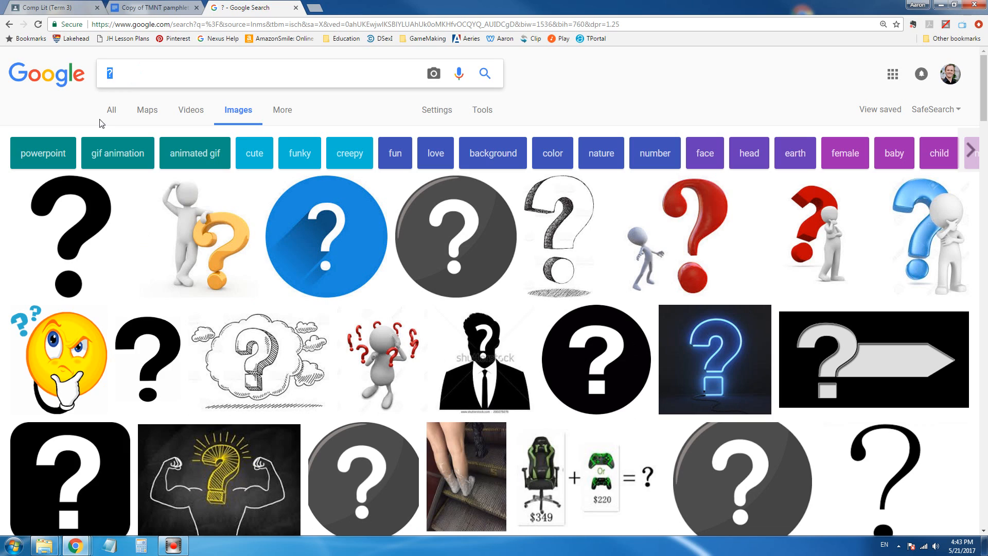
text(question mark clipart)
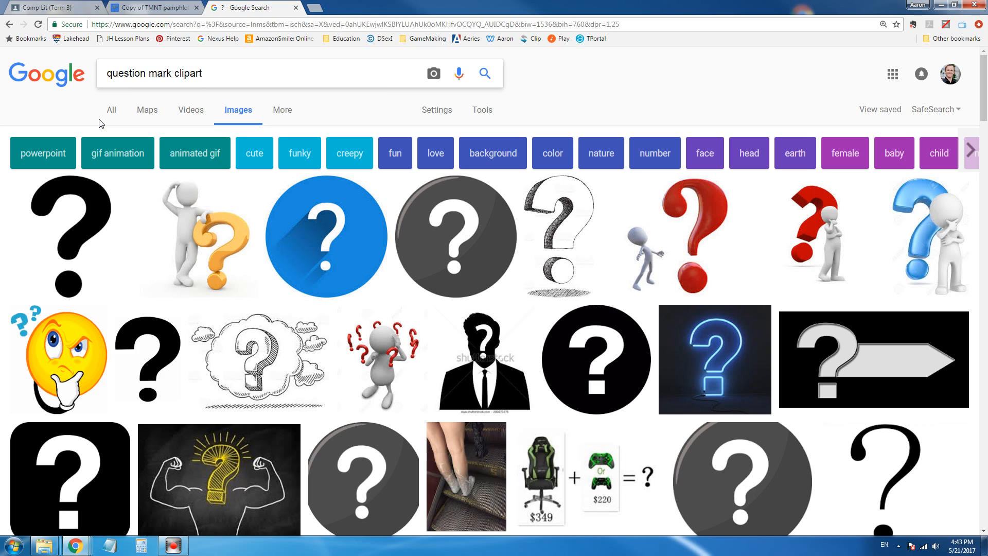
key(Return)
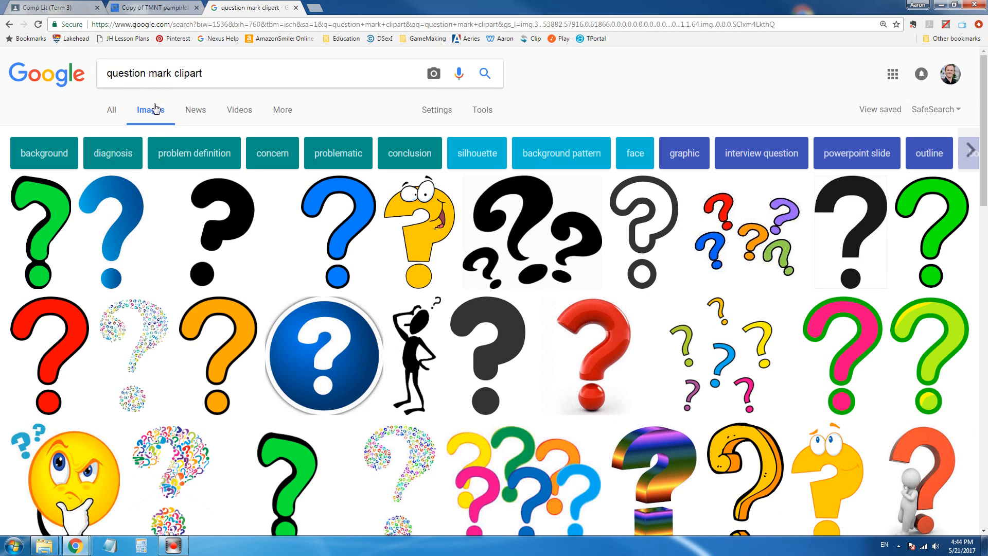
Preview the orange question mark clipart with the black outline and copy its image address
click(218, 348)
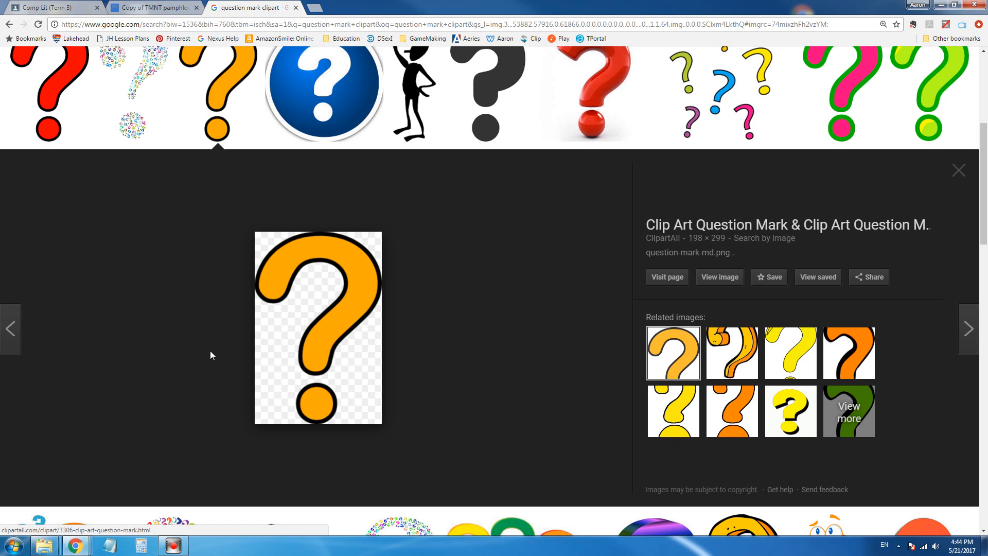
scroll(210, 350, up, 5)
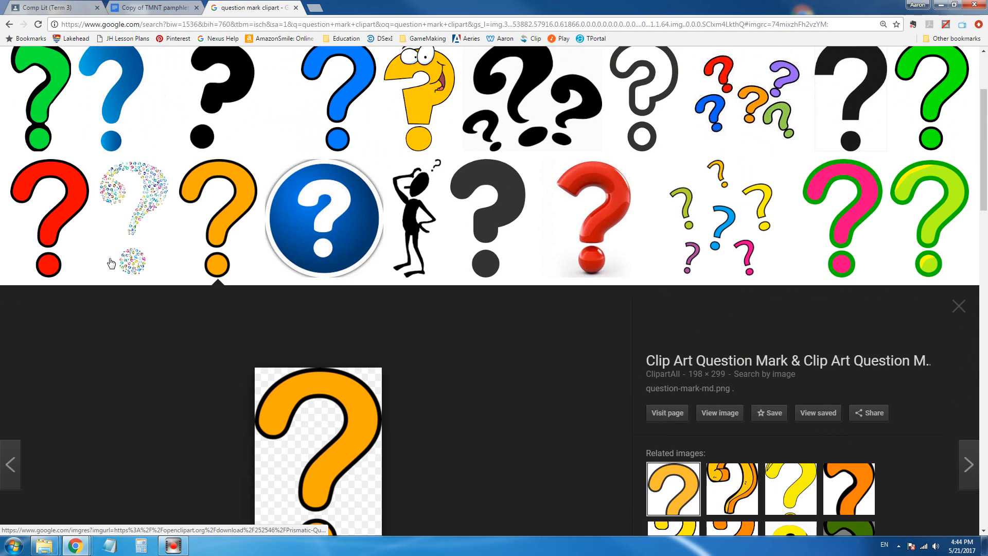
scroll(196, 522, down, 5)
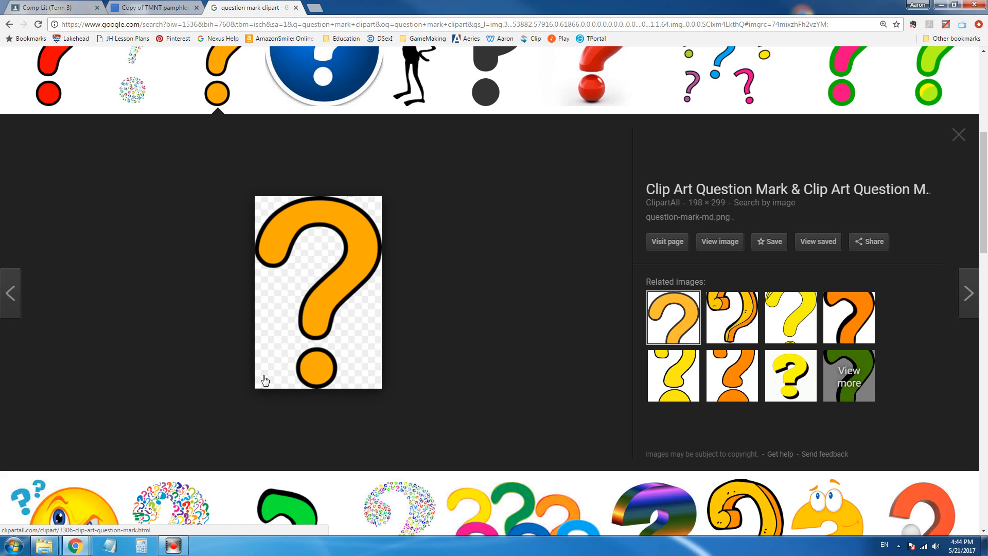
right_click(315, 280)
click(345, 391)
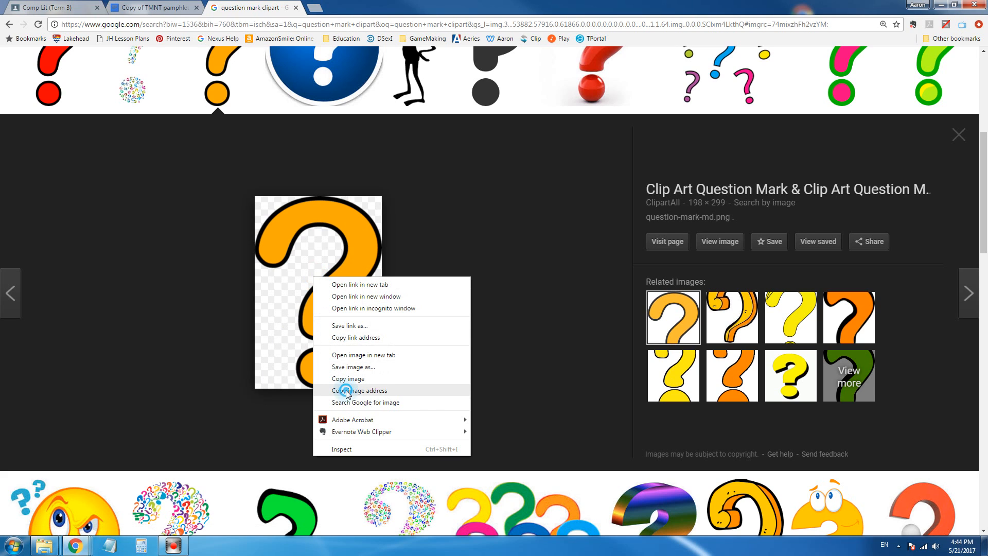
Switch to the TMNT pamphlet document and insert the question mark into the open drawing by its copied URL
click(145, 9)
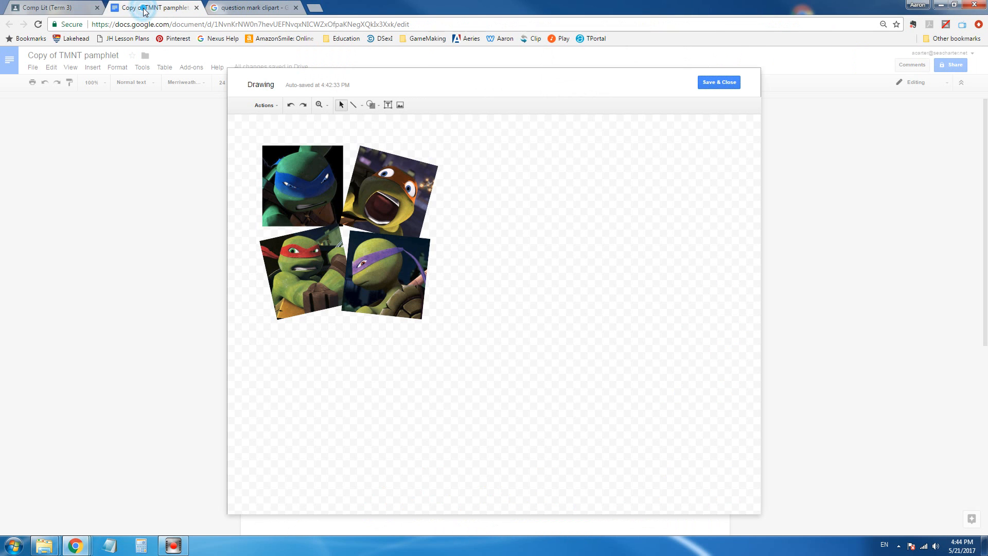
click(401, 107)
right_click(353, 216)
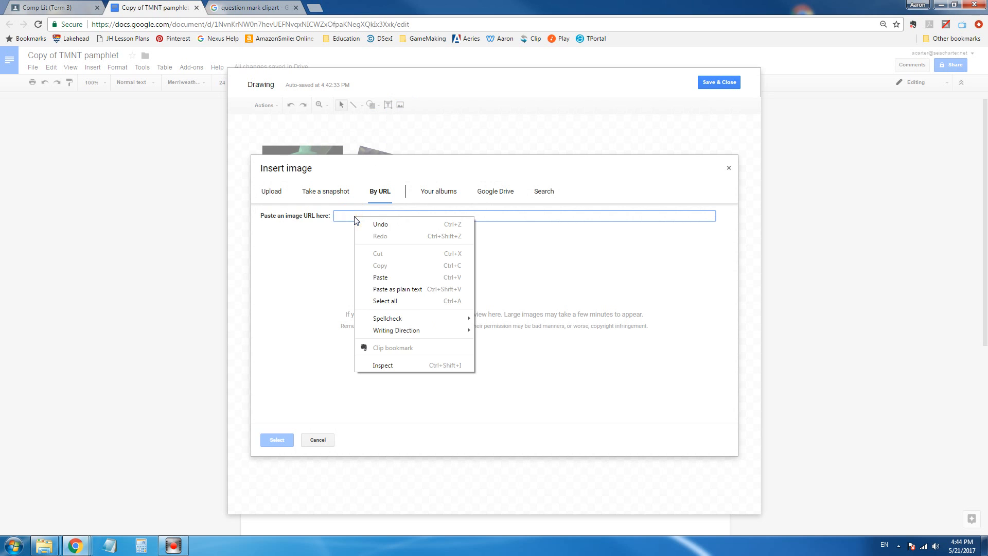
click(395, 277)
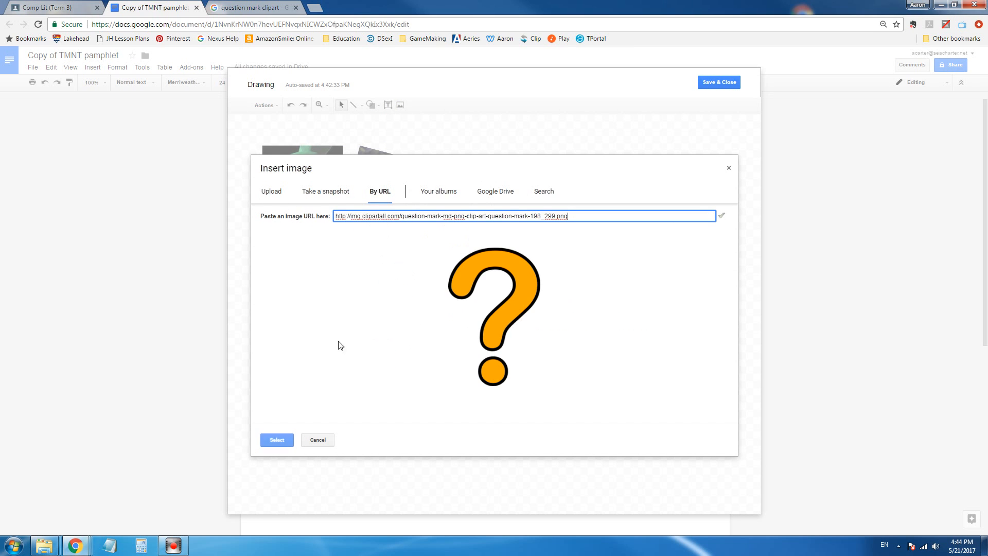
click(278, 440)
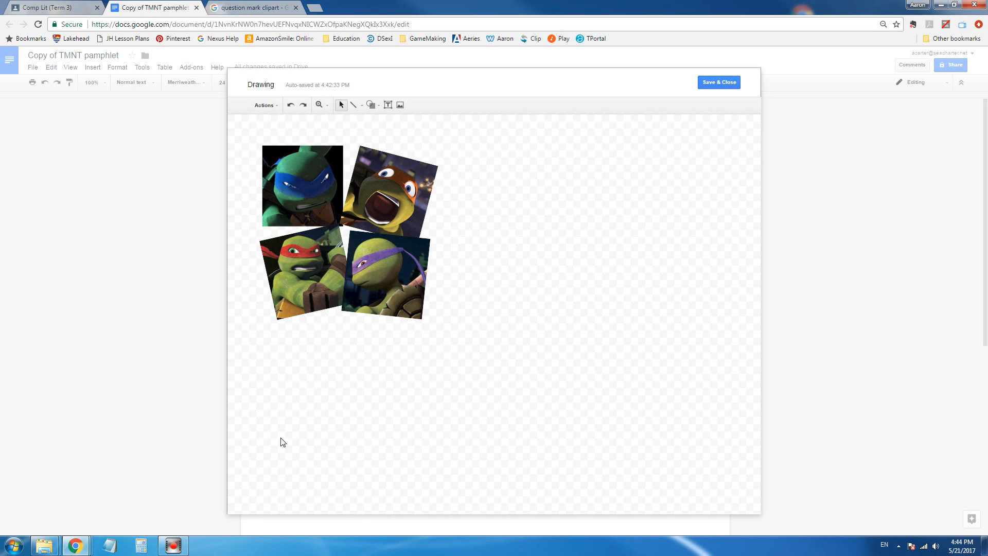
Move the question mark over the middle of the four turtle pictures and shrink it slightly so it sits centred on them
click(518, 157)
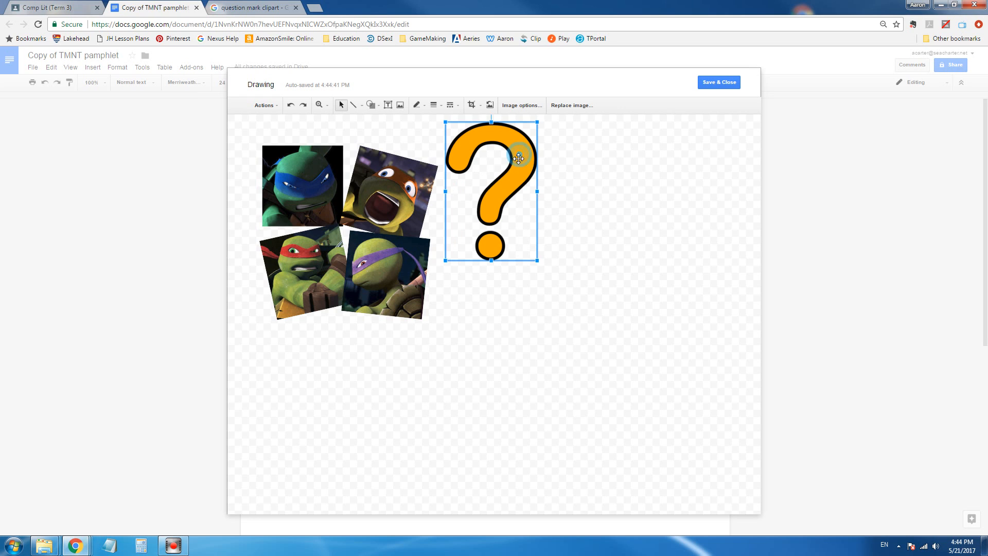
drag(518, 158, 366, 201)
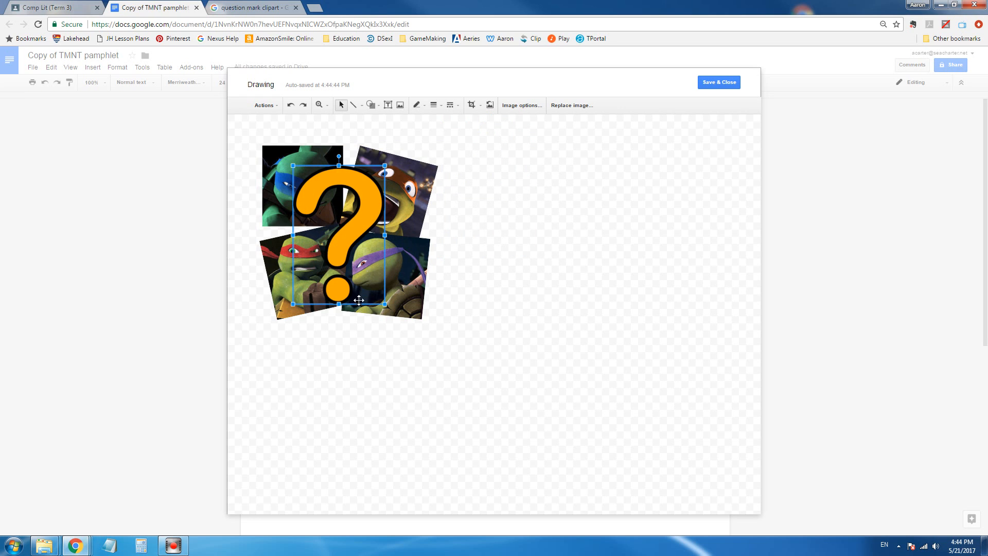
drag(385, 304, 374, 288)
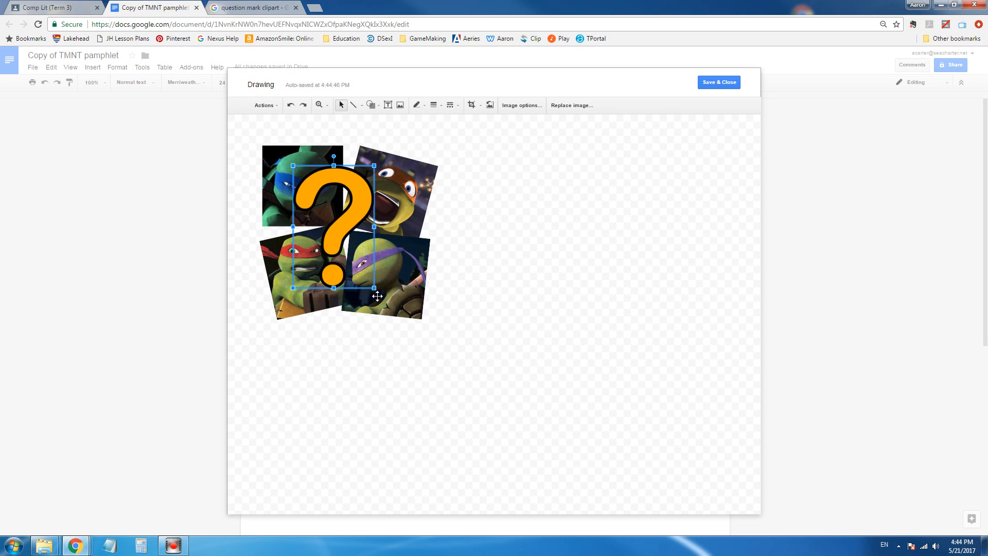
drag(302, 185, 309, 189)
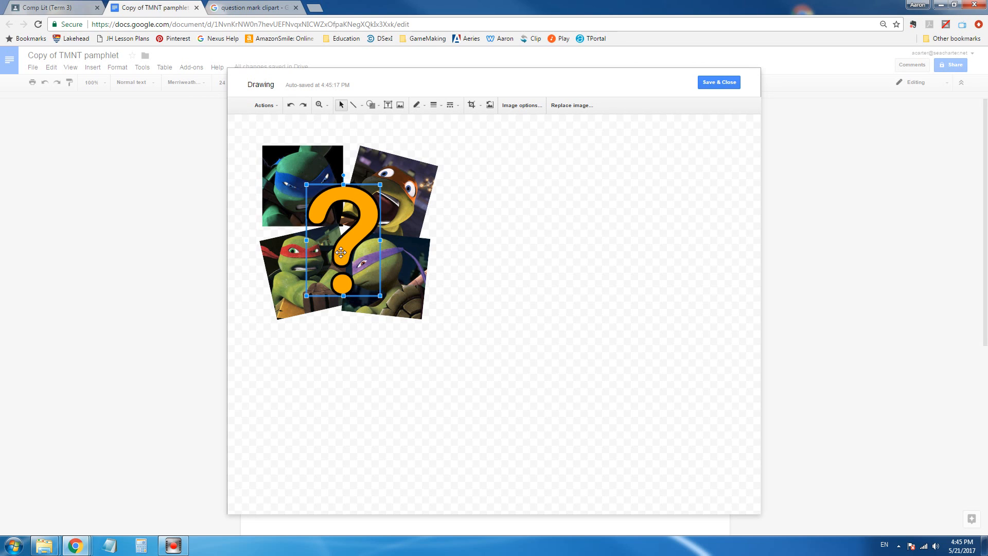
Make the question mark about one-third transparent in its image options, so the turtles show through, and close the options
right_click(359, 230)
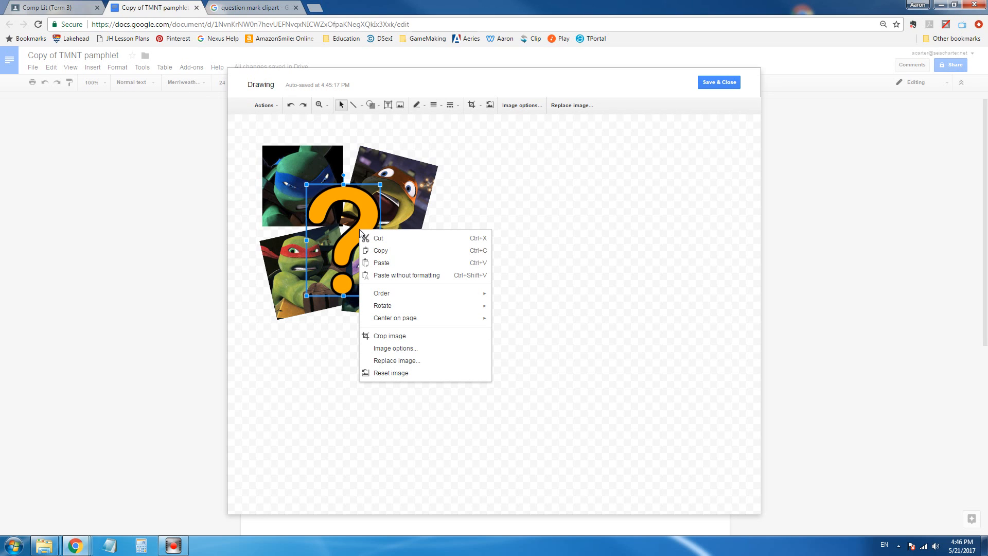
mouse_move(406, 294)
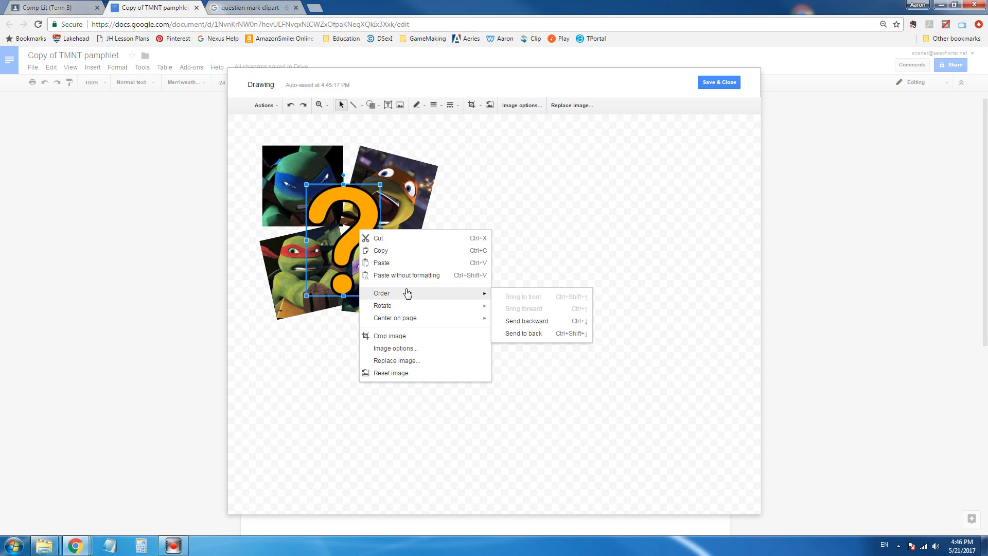
click(399, 352)
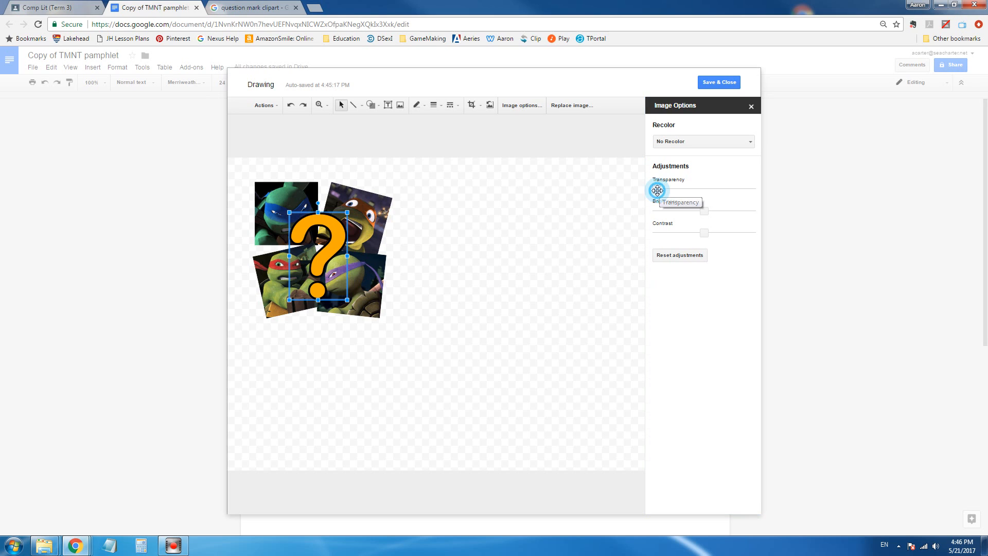
drag(660, 190, 705, 189)
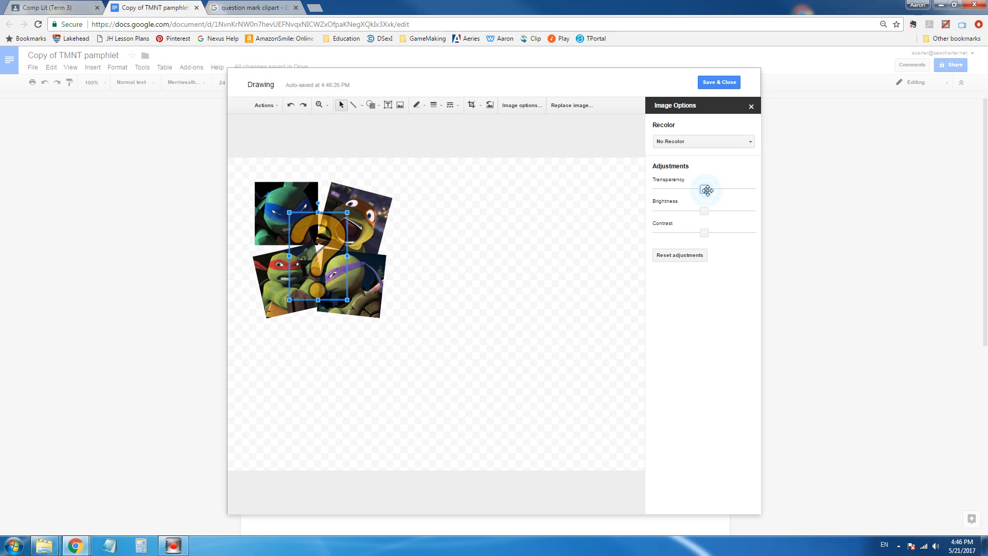
mouse_move(705, 189)
mouse_down()
mouse_move(712, 193)
mouse_move(691, 188)
mouse_up()
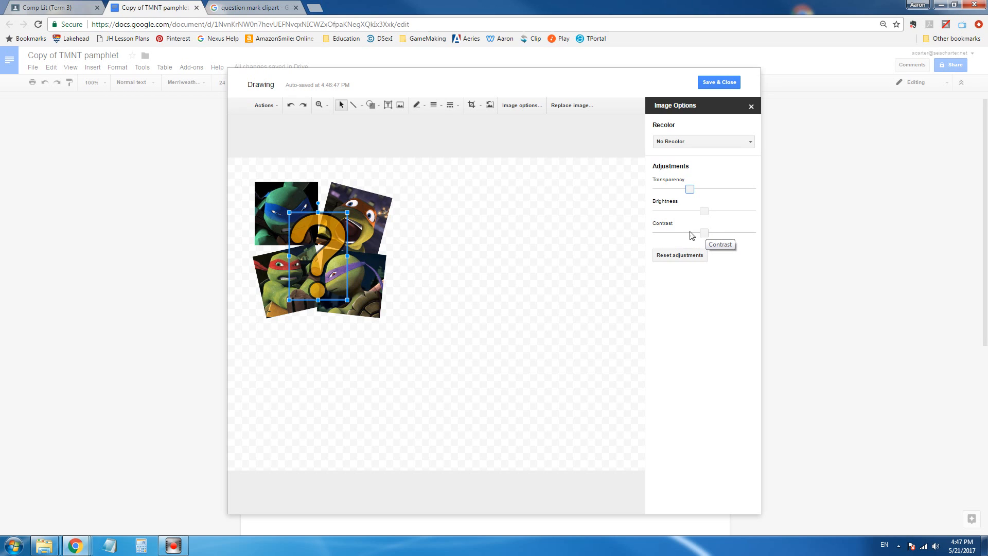
mouse_move(705, 233)
mouse_down()
mouse_move(735, 233)
mouse_move(672, 233)
mouse_move(704, 234)
mouse_up()
click(751, 106)
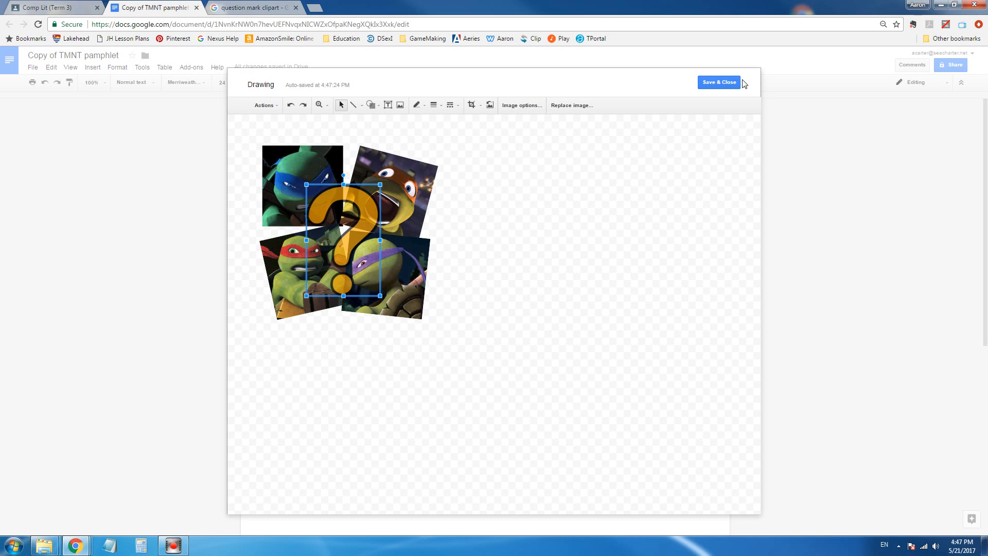
Save and close the drawing to place it below the cover title, and reopen it for editing
click(723, 83)
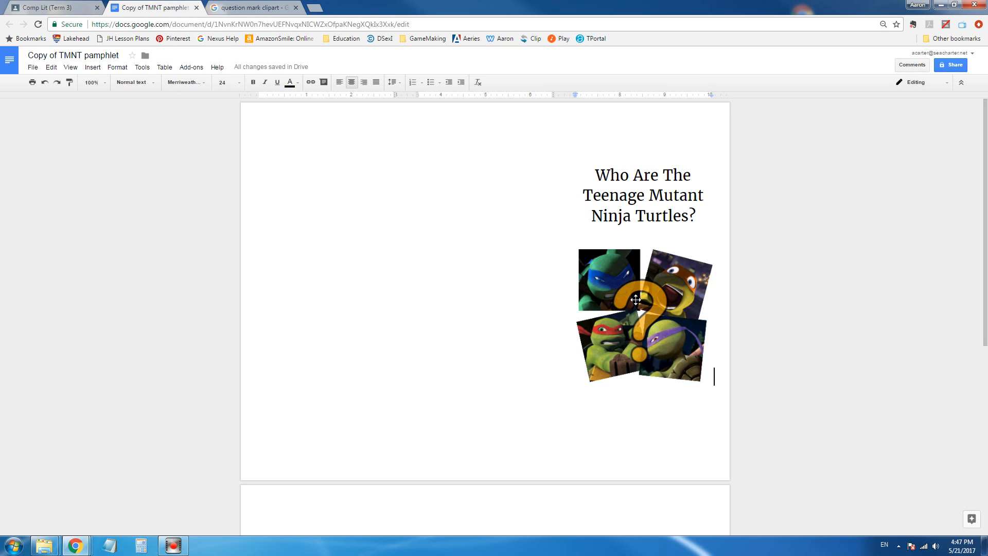
click(606, 293)
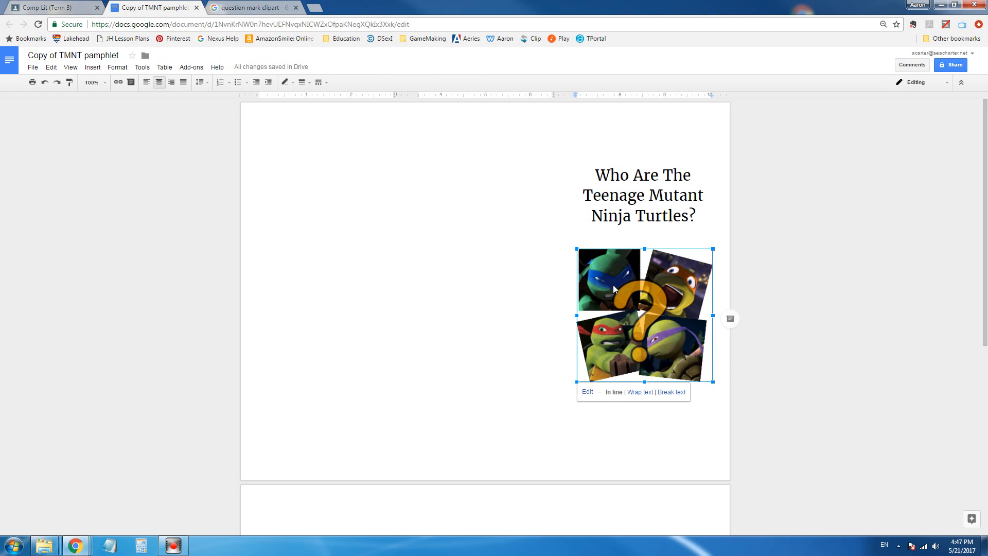
click(587, 392)
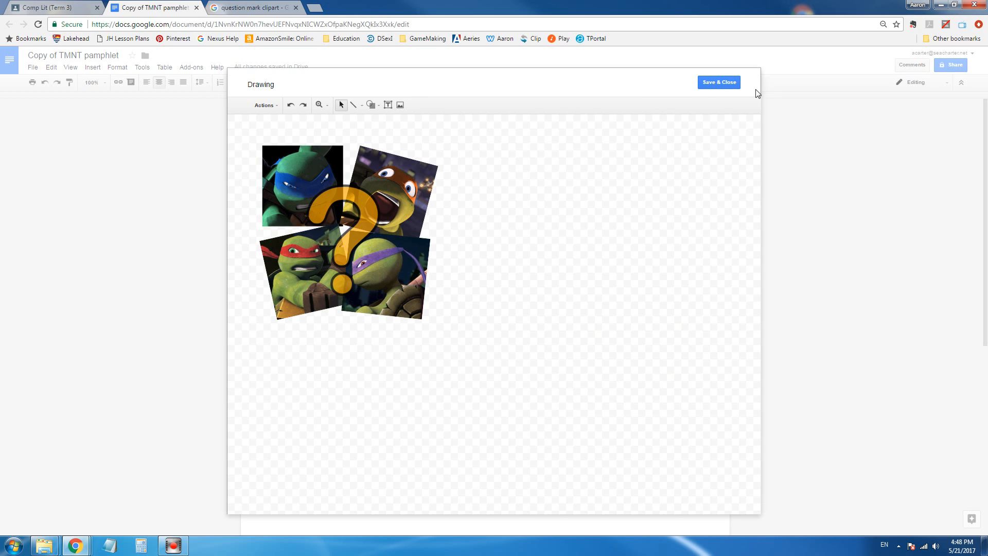
Save and close the drawing, and scale it down slightly on the cover so it is narrower than the column
click(720, 82)
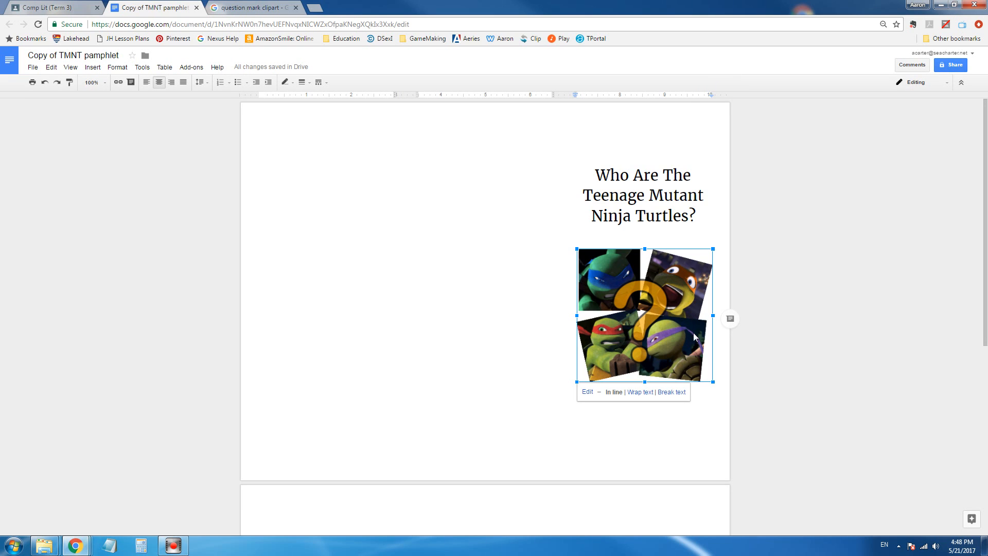
drag(713, 382, 698, 366)
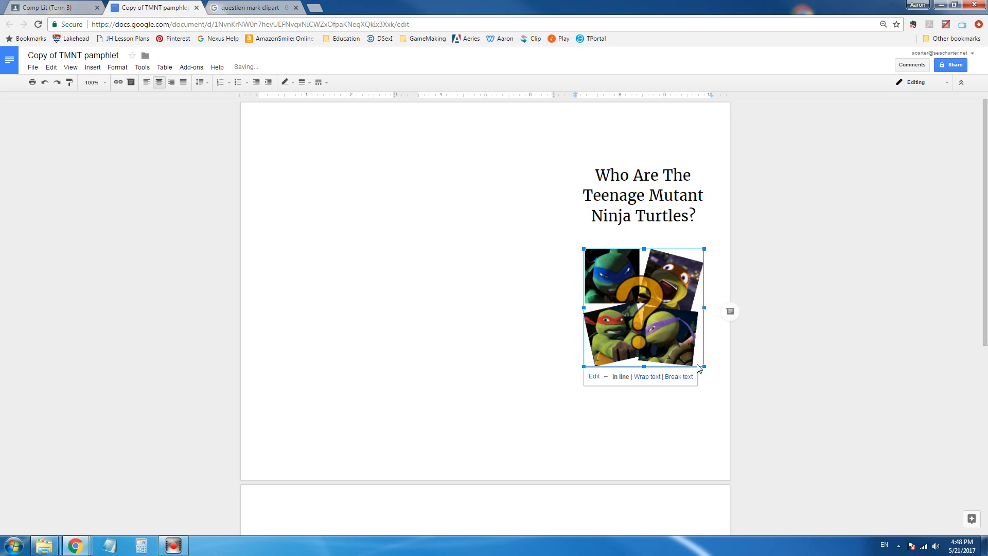
click(690, 406)
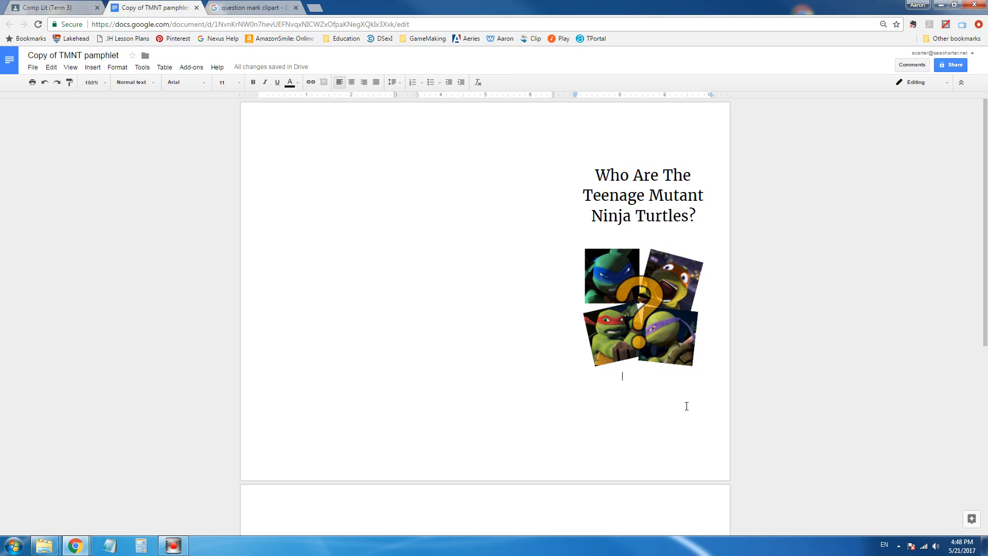
Add the line "Some information on your friendly neighborhood mutants" below the cover drawing, leaving a blank line in between
key(ctrl+Return)
click(715, 351)
key(Return)
text(Some )
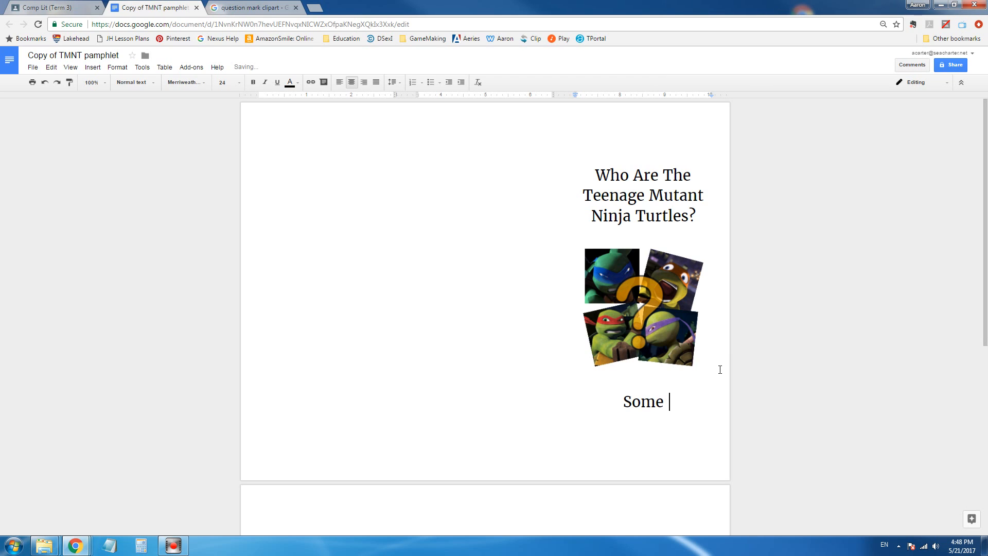
text(inform)
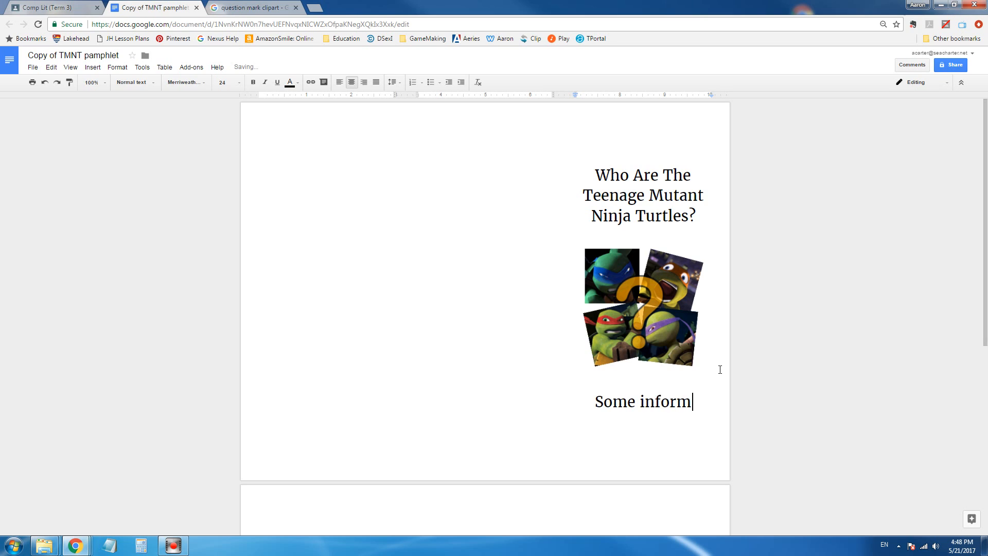
text(ation )
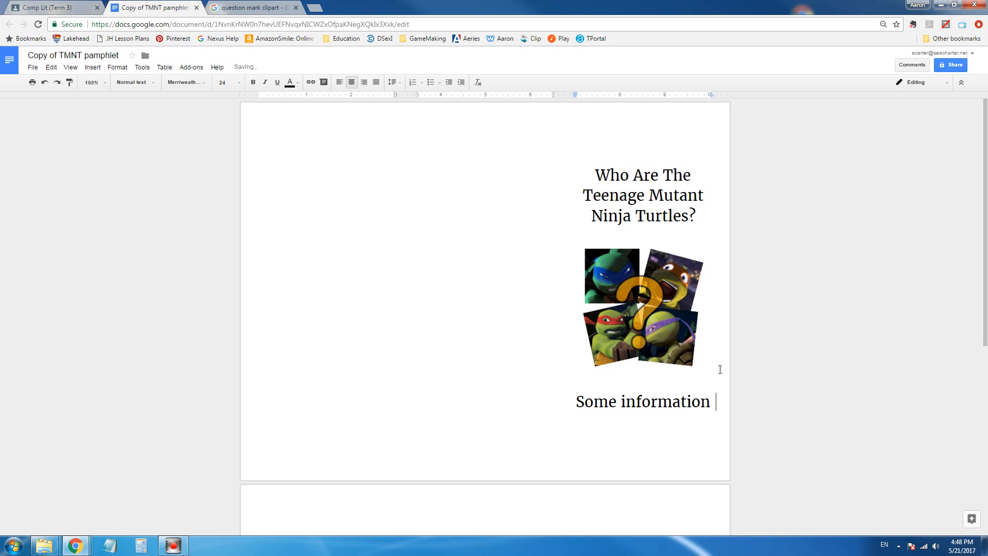
text(f)
key(BackSpace)
text(on your frien)
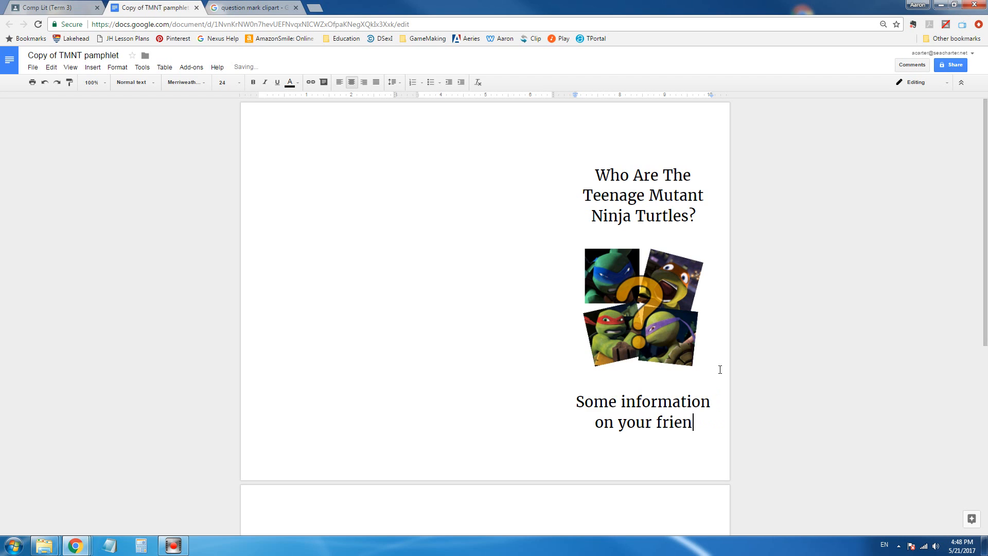
text(dly nei)
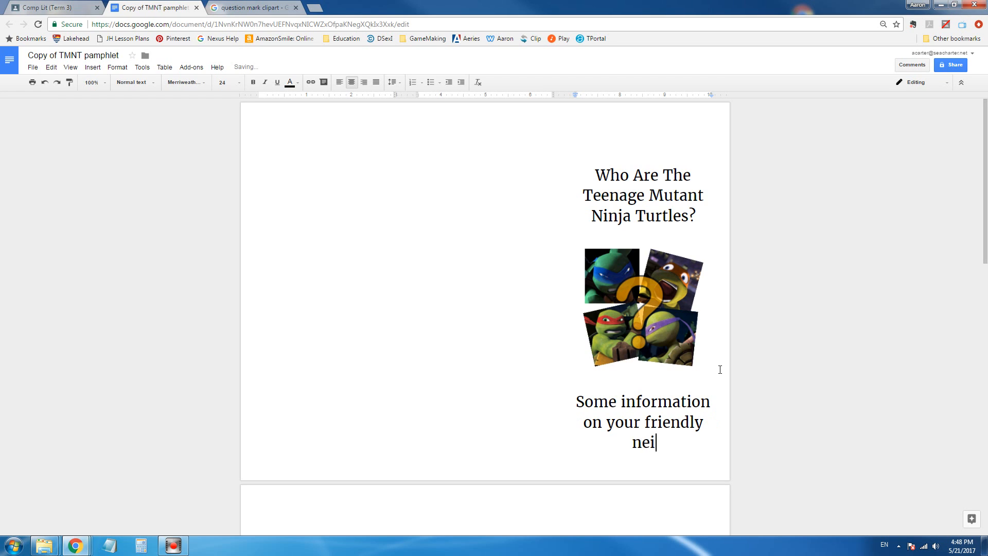
text(ghborh)
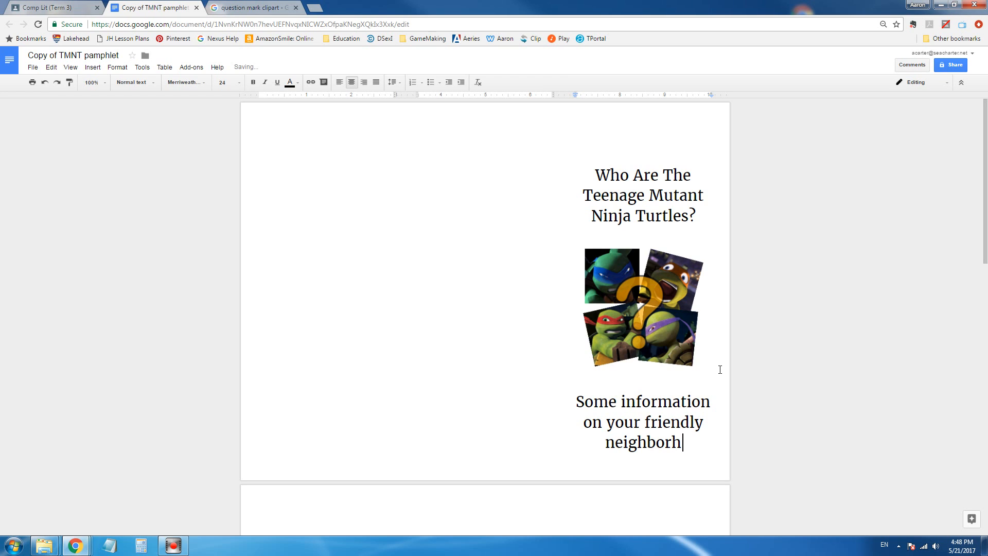
text(ood mutants)
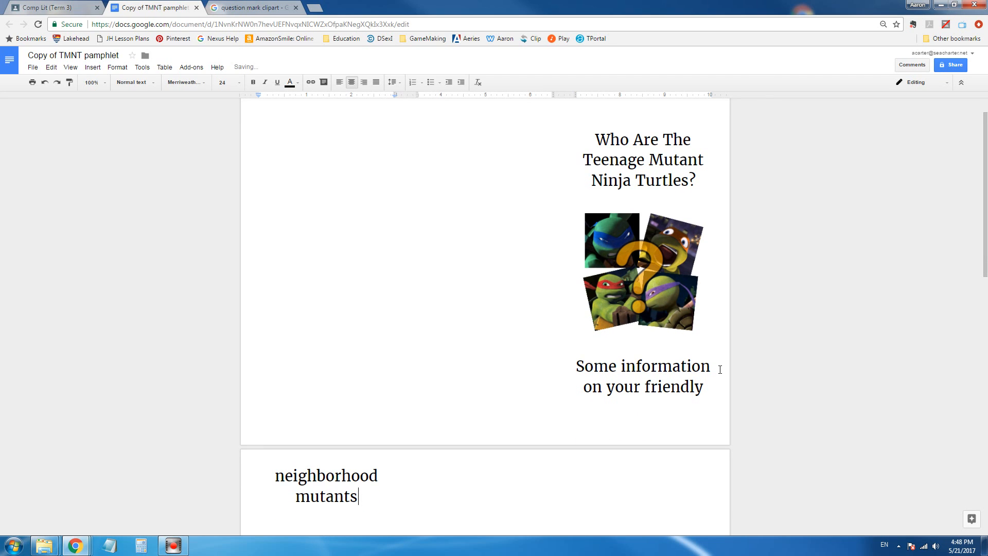
Reduce the whole "Some information on your friendly neighborhood mutants" line to font size 14
shift+click(577, 365)
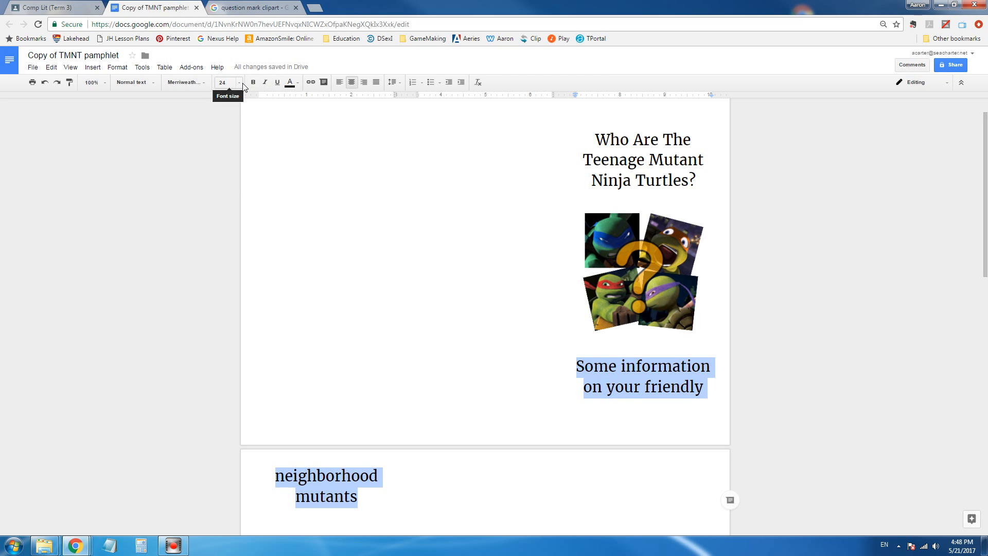
click(240, 83)
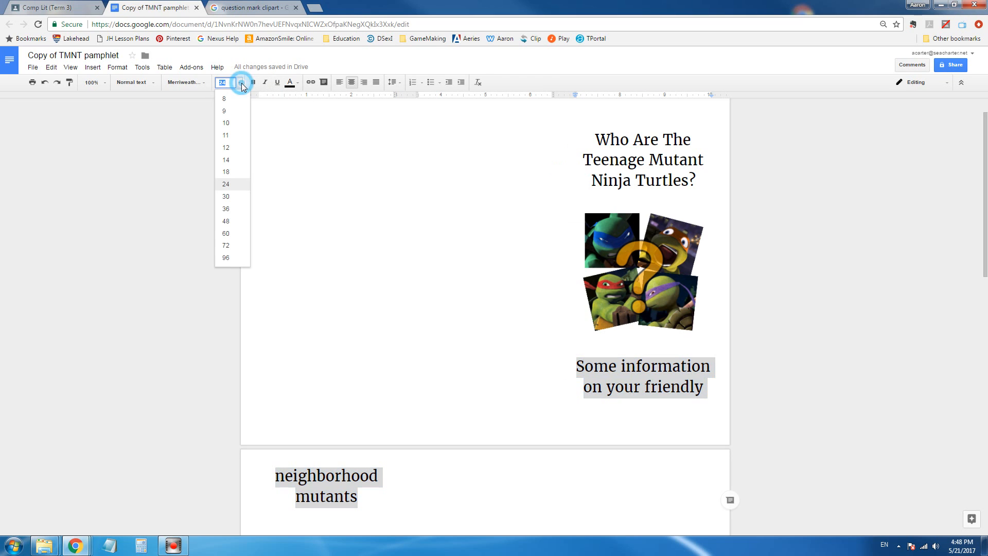
click(234, 148)
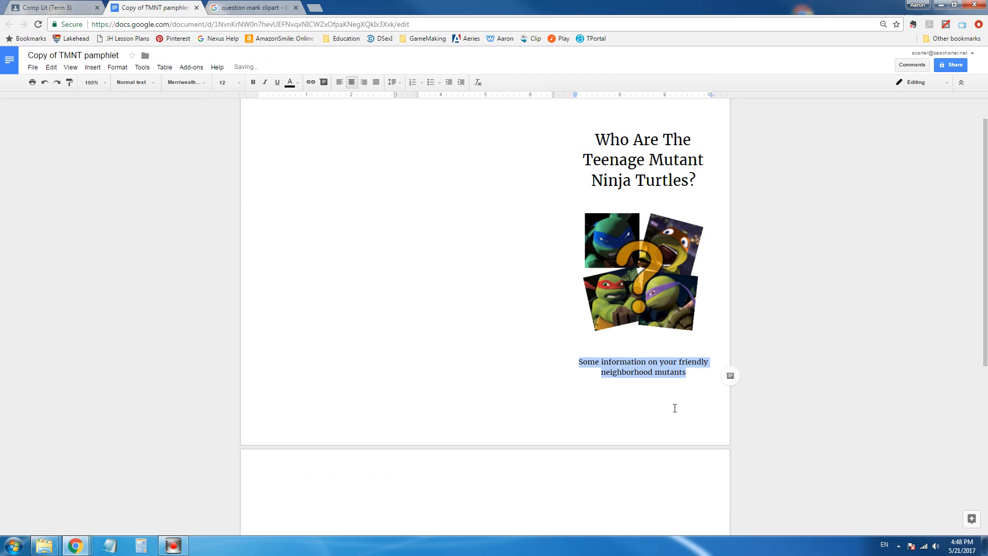
click(237, 83)
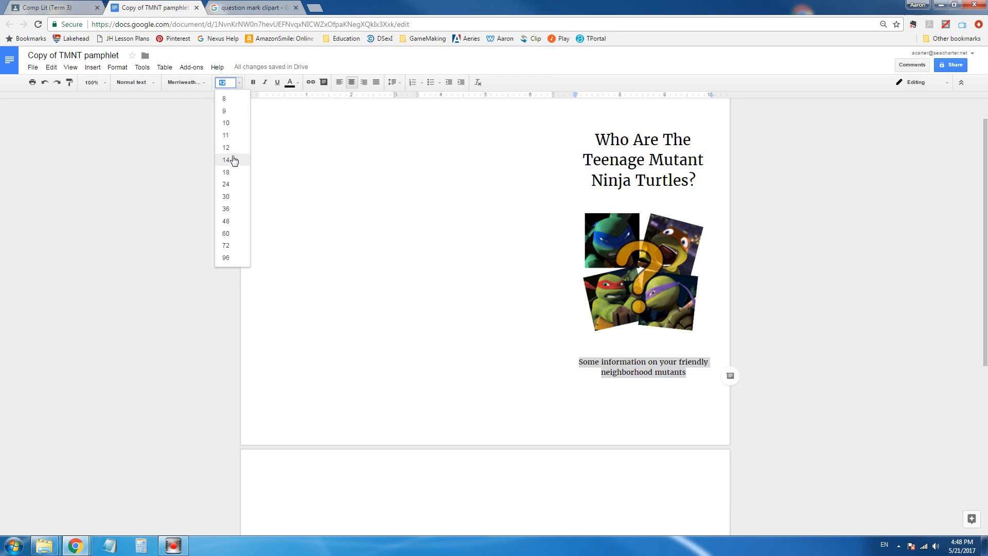
click(234, 160)
click(647, 409)
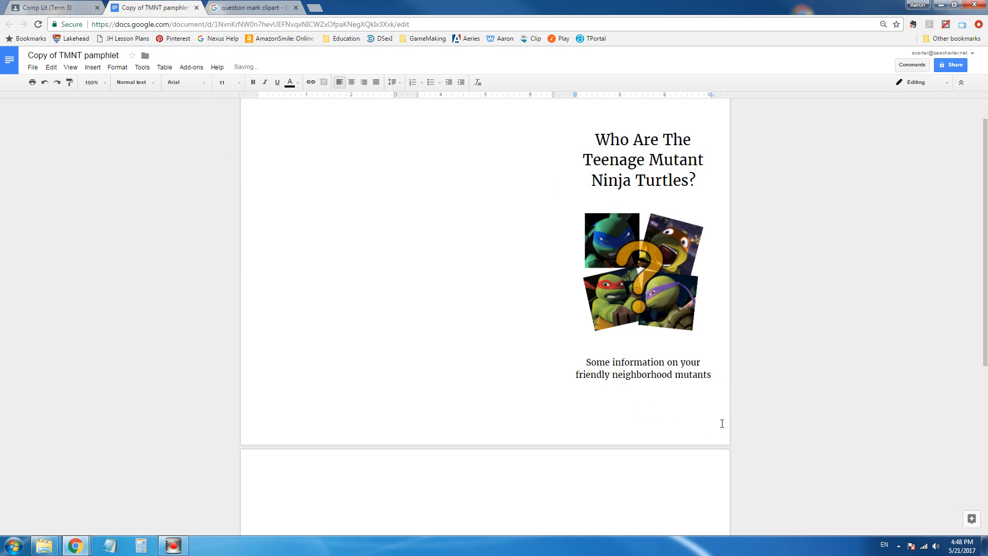
Review the finished cover and check the three empty columns on the second page
scroll(701, 412, up, 1)
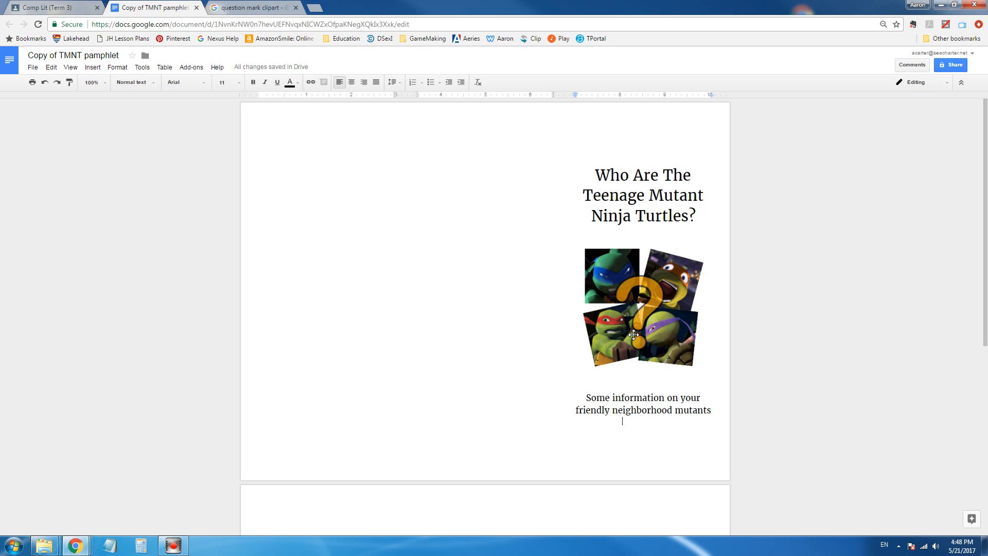
scroll(599, 340, down, 1)
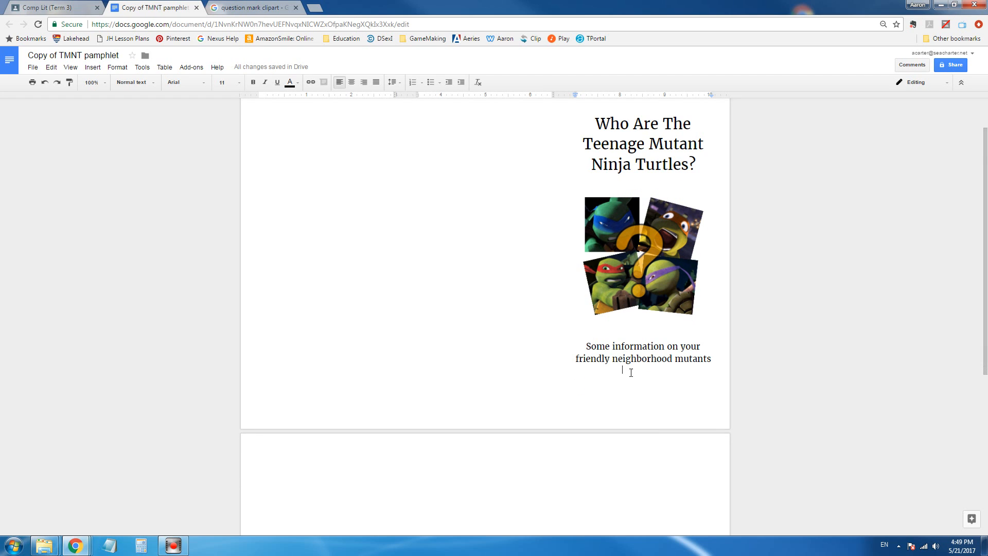
scroll(627, 369, down, 5)
scroll(629, 368, up, 5)
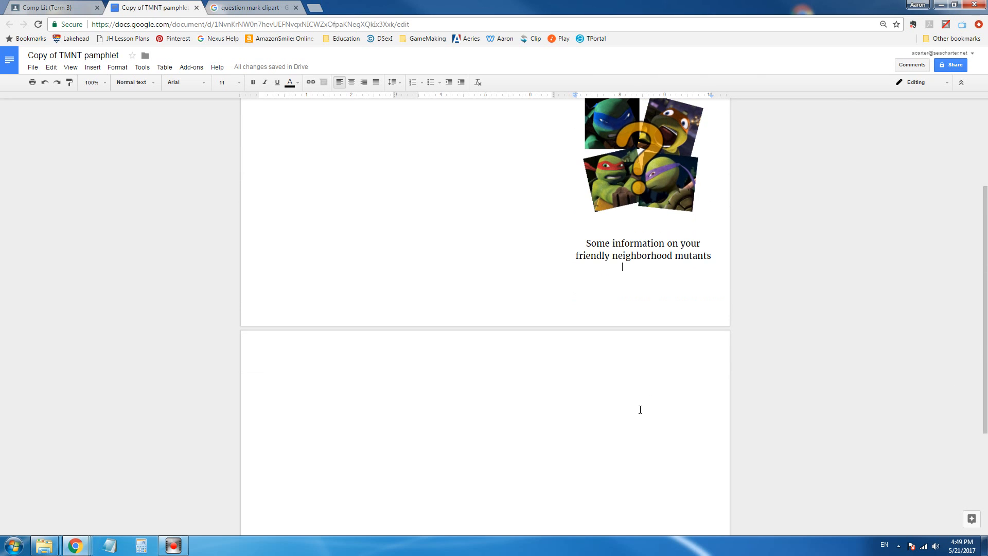
click(289, 365)
click(455, 376)
click(622, 374)
click(286, 372)
scroll(288, 371, down, 3)
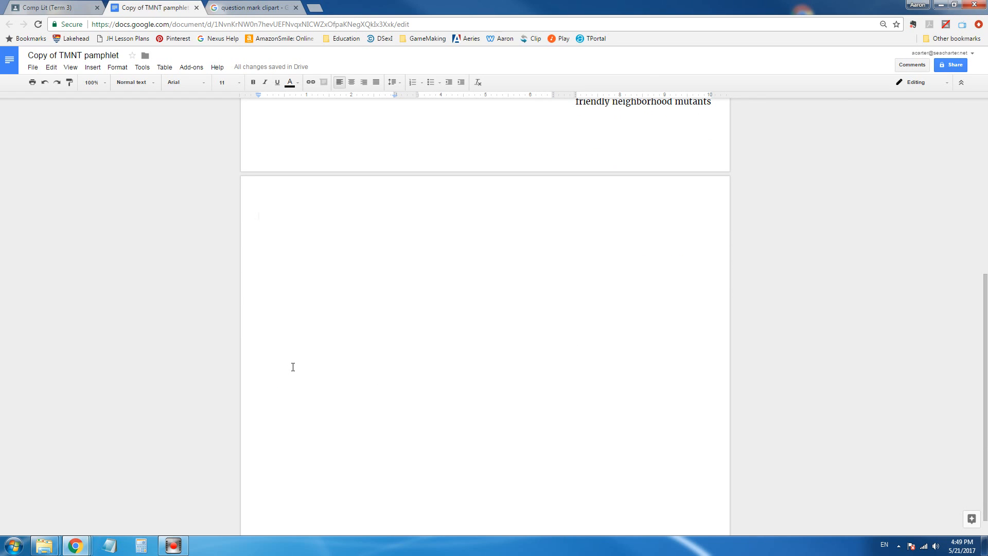
scroll(310, 370, up, 6)
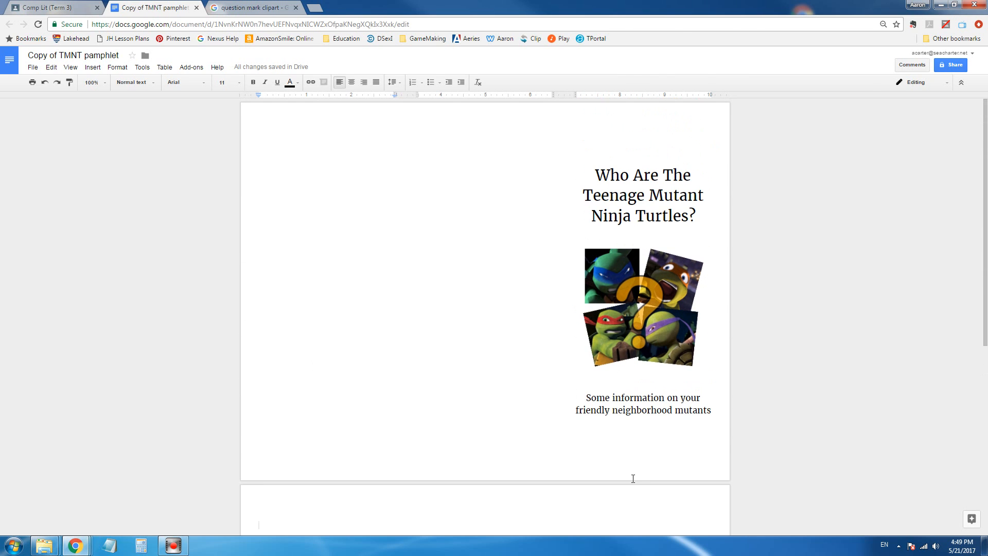
scroll(675, 446, down, 2)
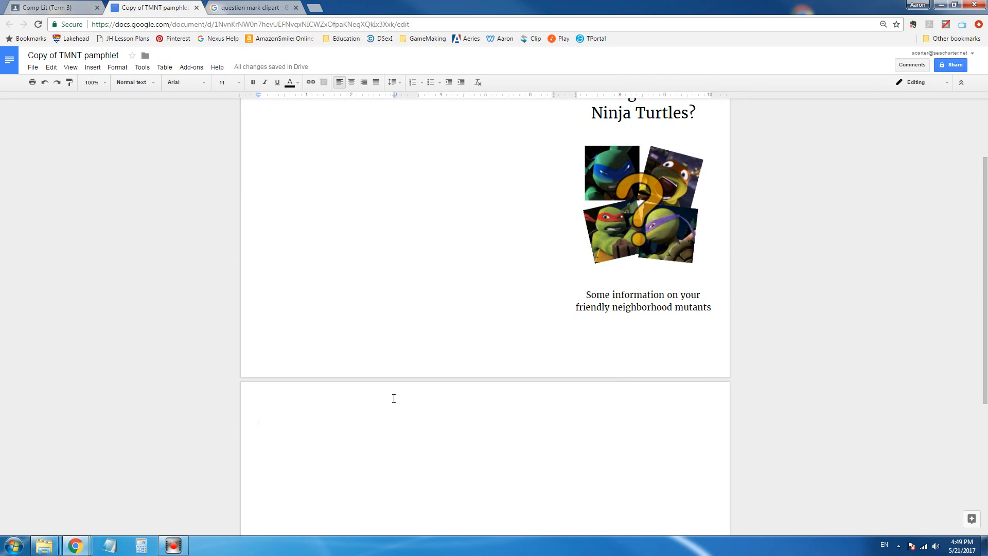
scroll(615, 291, down, 1)
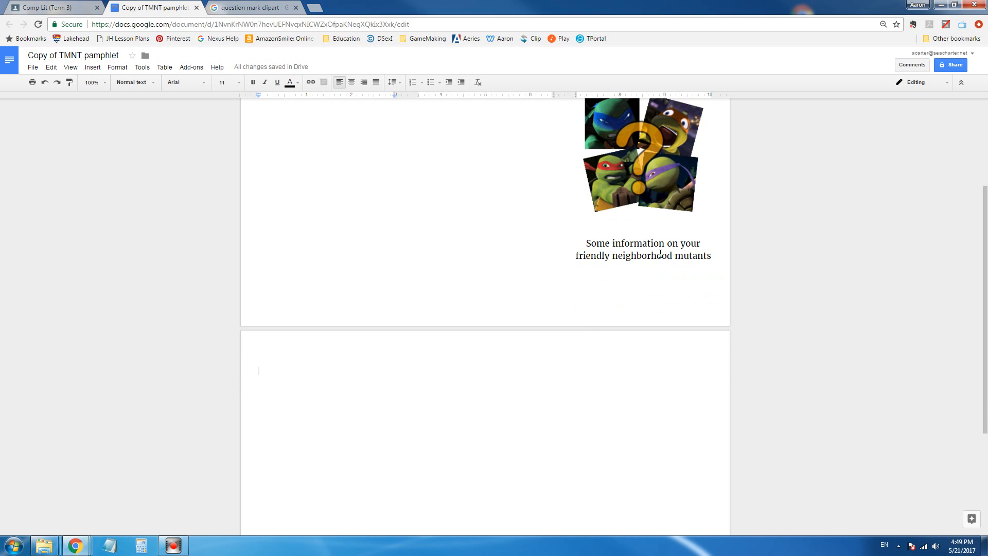
scroll(656, 258, down, 1)
scroll(655, 255, up, 1)
Start an image credit a blank line below the cover tagline with the text "*TMNT graphics from"
click(647, 272)
key(ctrl+Return)
double_click(657, 282)
click(628, 265)
click(710, 256)
key(Return)
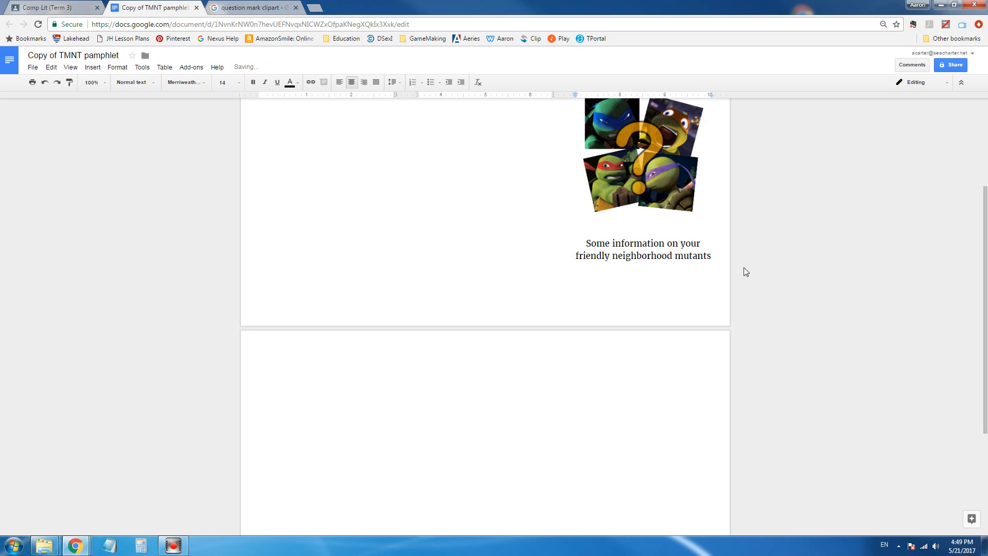
key(Return)
text(*TMNT graphics from)
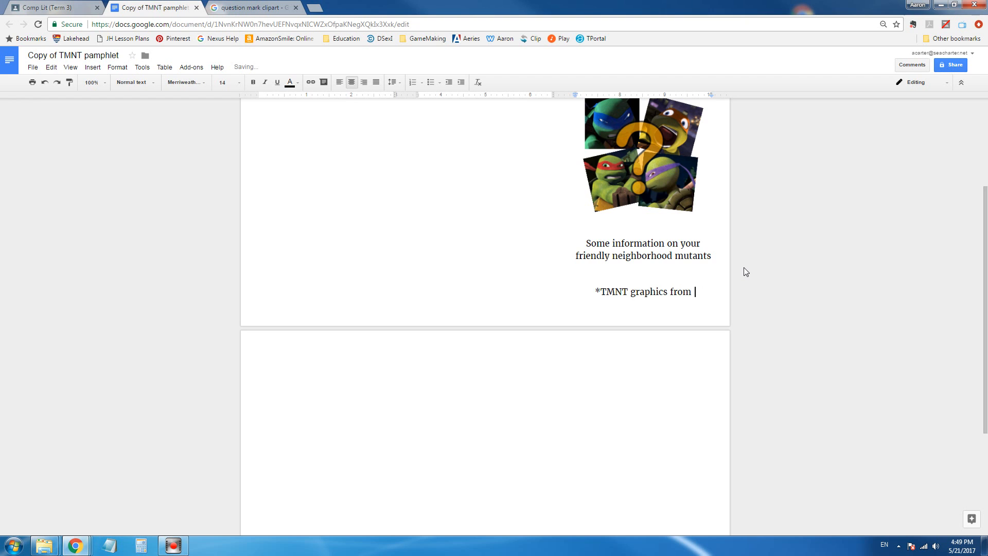
Switch to the clipart search, return to the earlier TMNT Bios page and copy the domain teenagemutantninjaturtles.com from its address
click(286, 14)
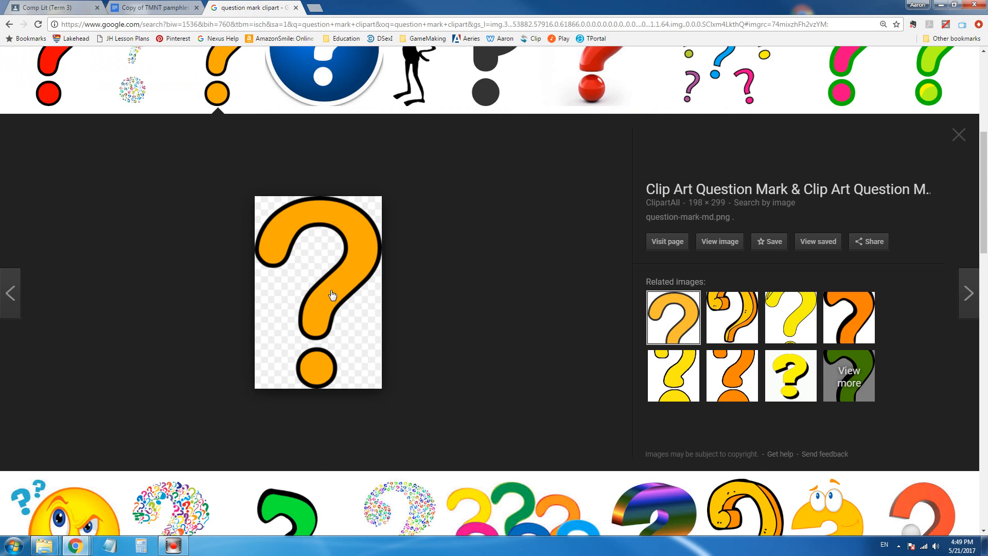
scroll(374, 351, up, 4)
scroll(179, 211, up, 2)
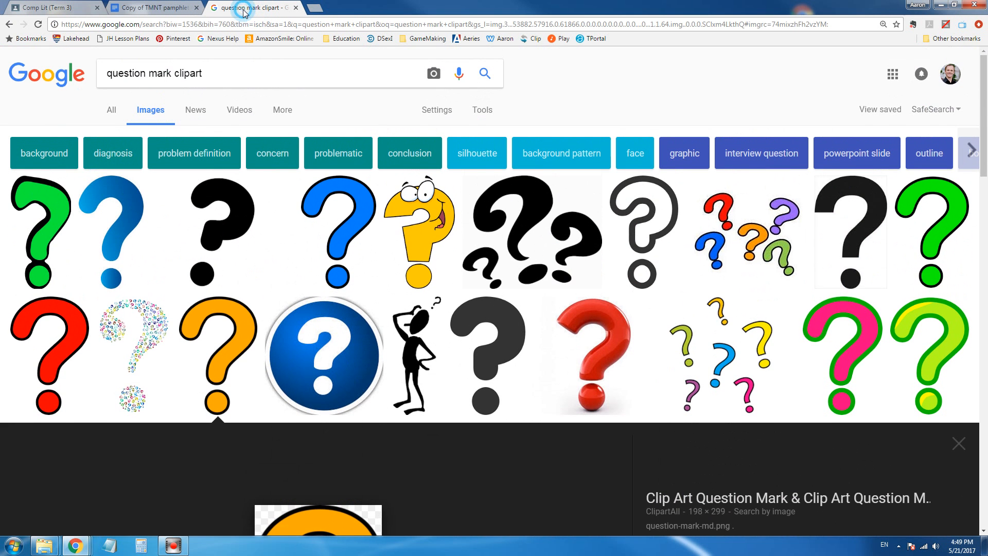
right_click(10, 25)
click(35, 63)
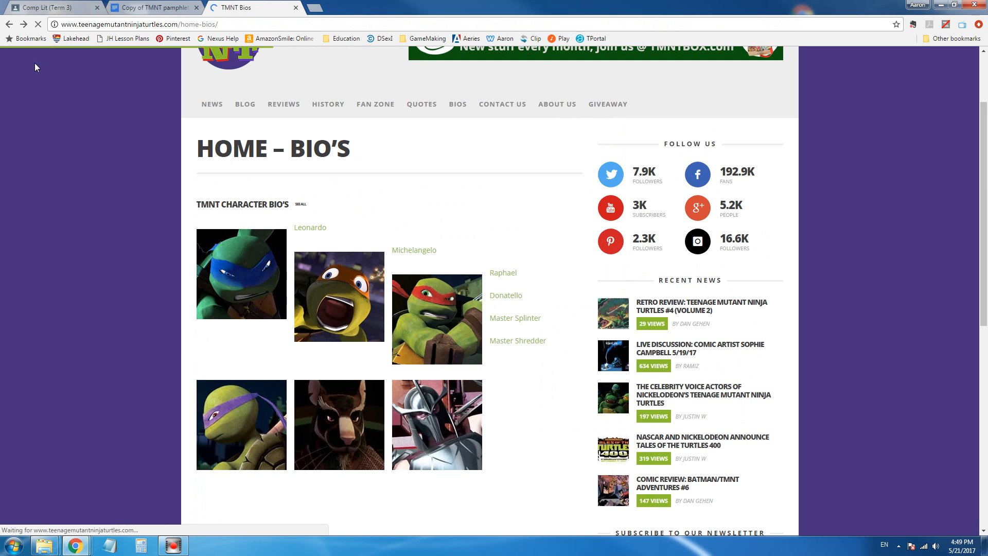
scroll(238, 248, up, 2)
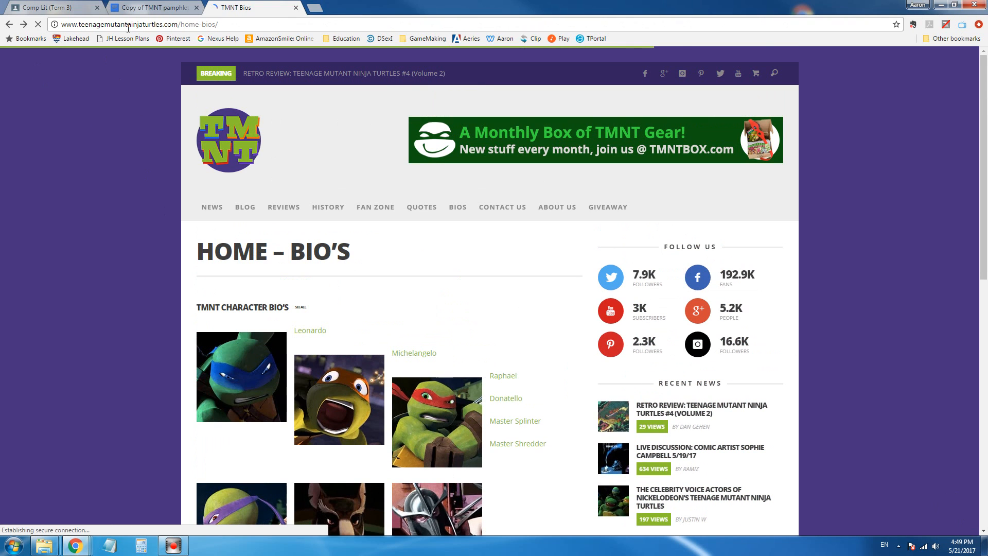
click(98, 24)
drag(79, 24, 179, 29)
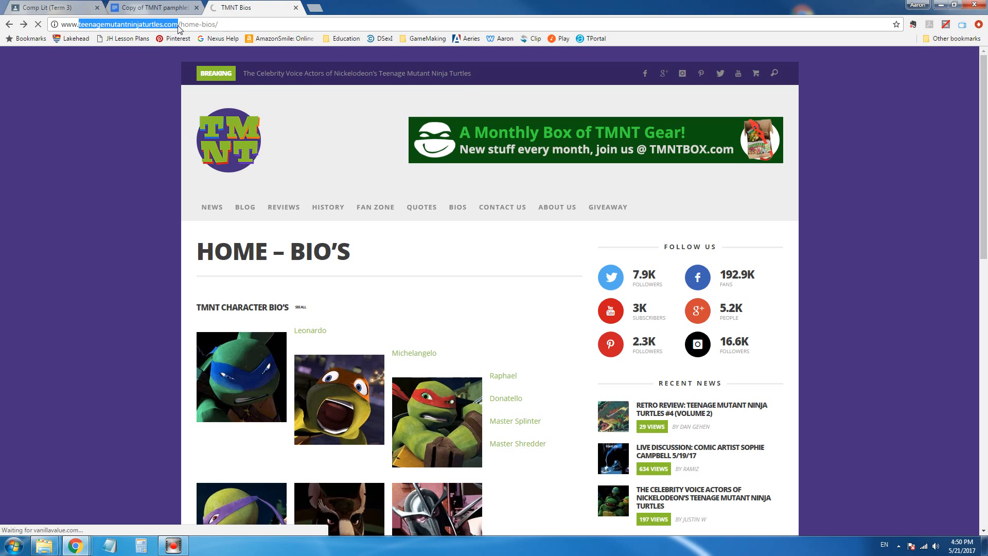
Switch back to the pamphlet document and paste the copied domain without formatting at the end of the image credit
click(150, 8)
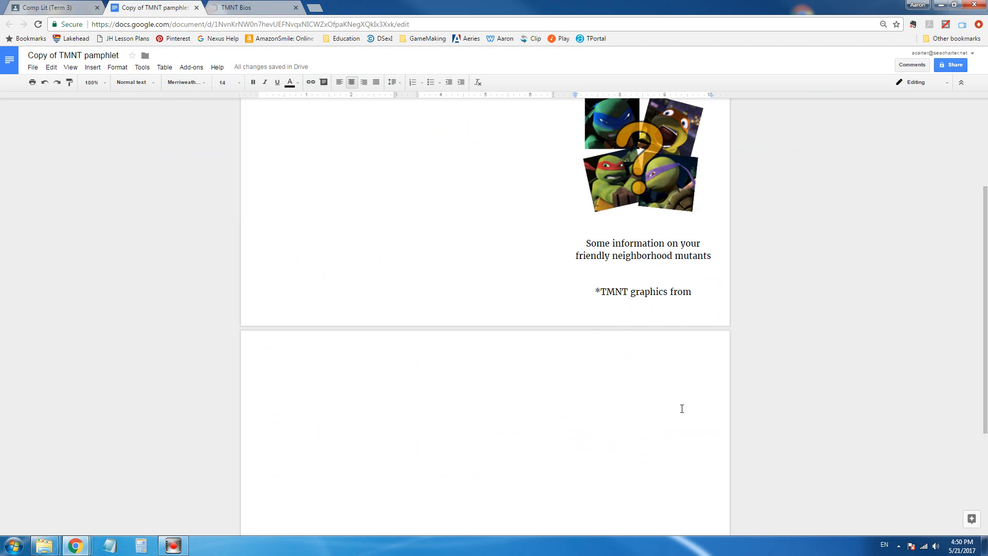
click(696, 295)
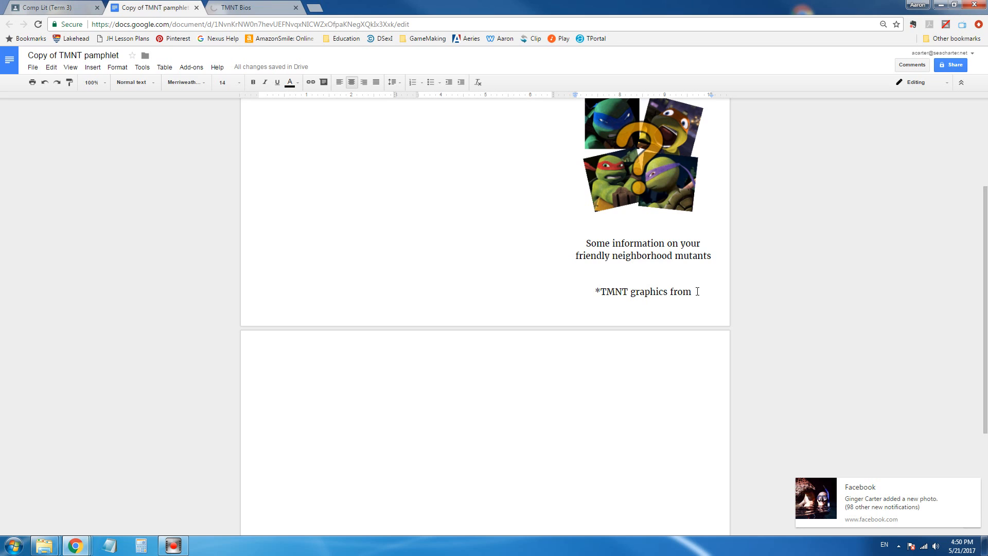
right_click(696, 292)
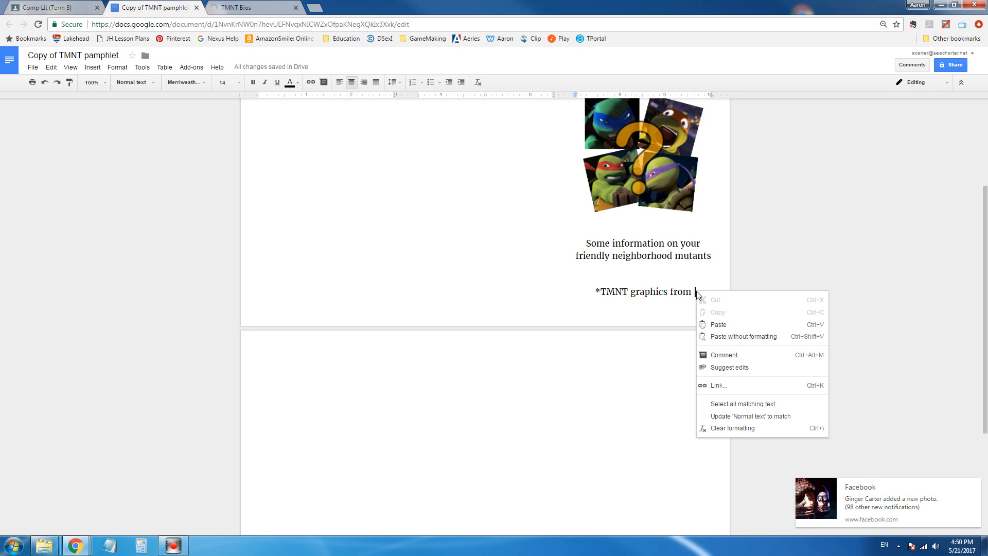
click(754, 337)
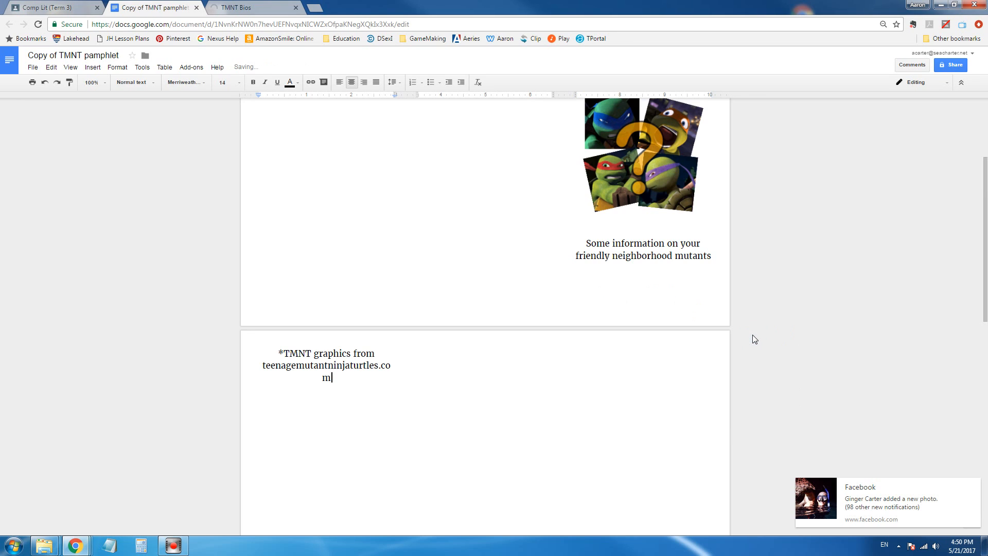
Set the whole TMNT graphics credit to font size 8 so it fits on the cover
click(647, 235)
click(662, 263)
drag(347, 396, 277, 352)
click(224, 82)
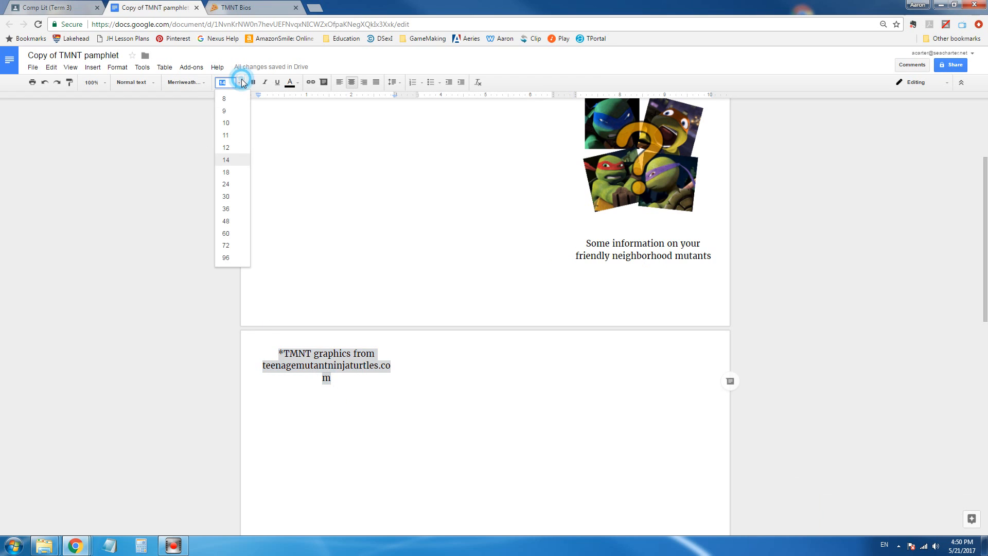
click(225, 99)
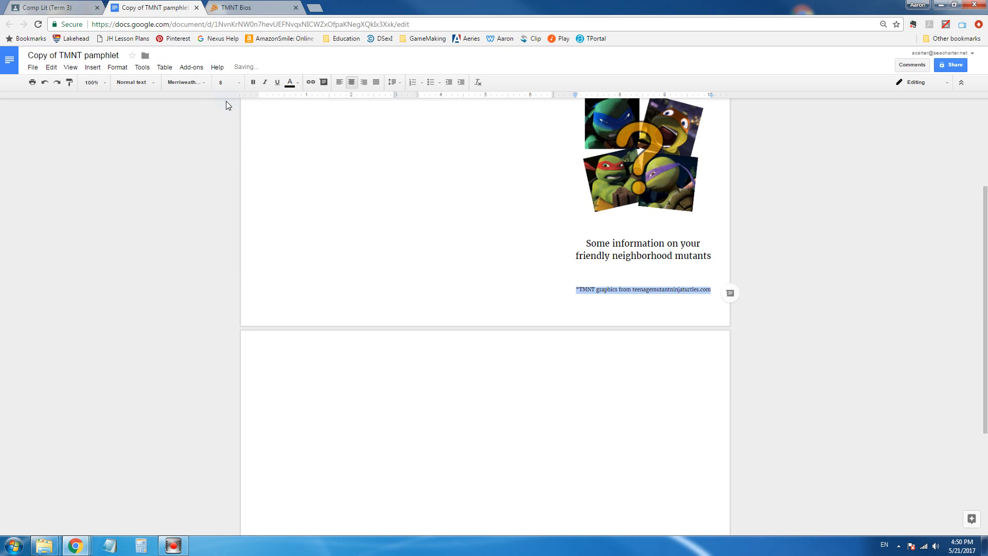
Add one more blank line between the cover tagline and the TMNT graphics credit, keeping the credit on the cover
click(621, 267)
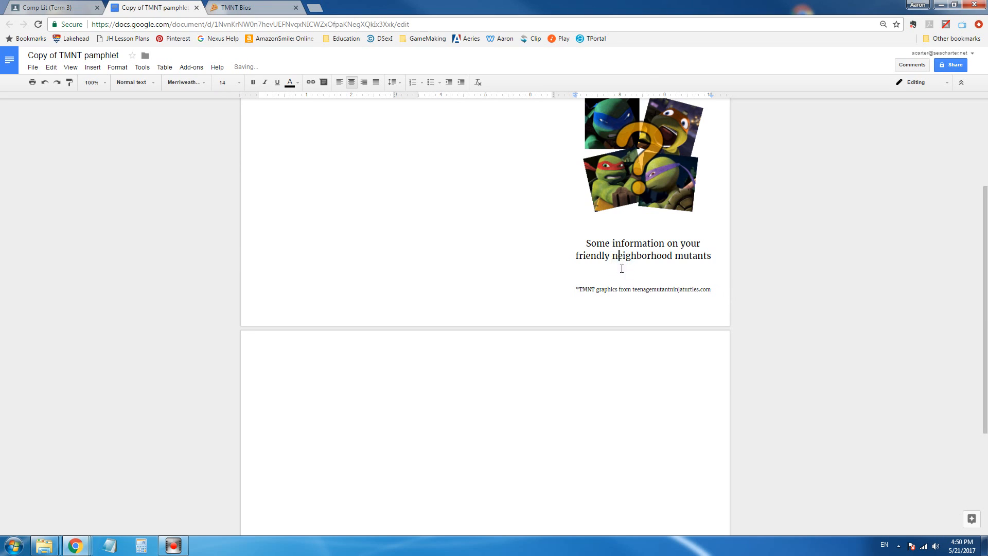
key(Return)
key(Return)
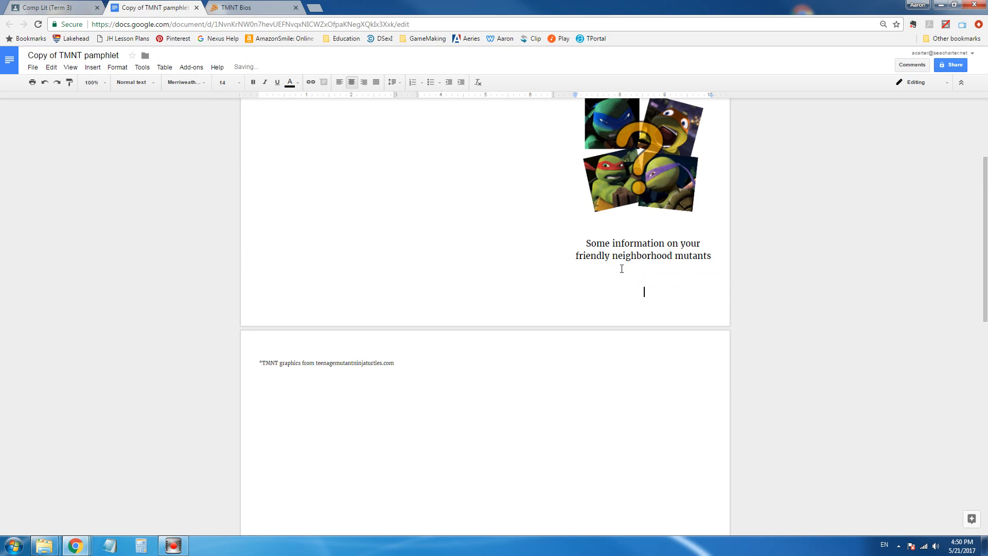
key(ctrl+shift+l)
key(Delete)
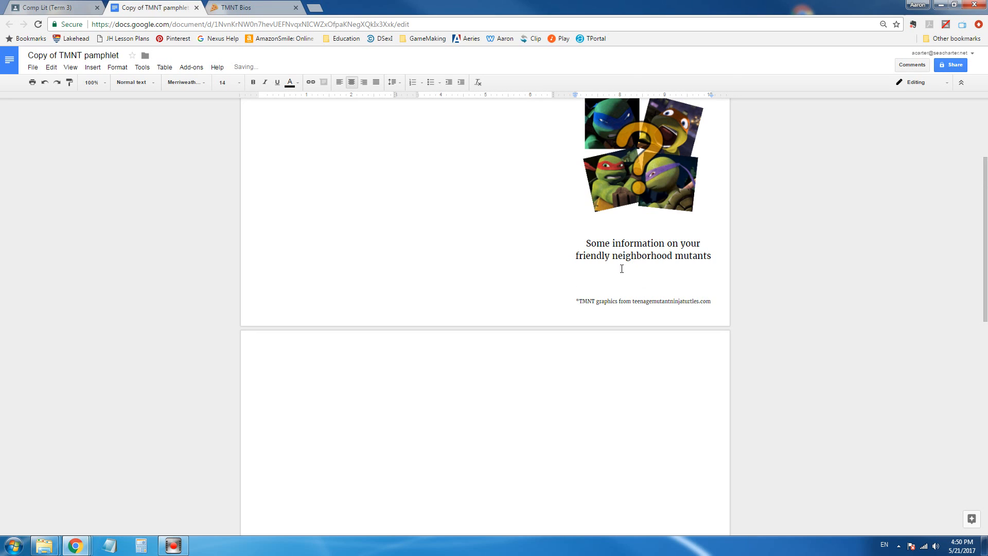
scroll(622, 269, up, 3)
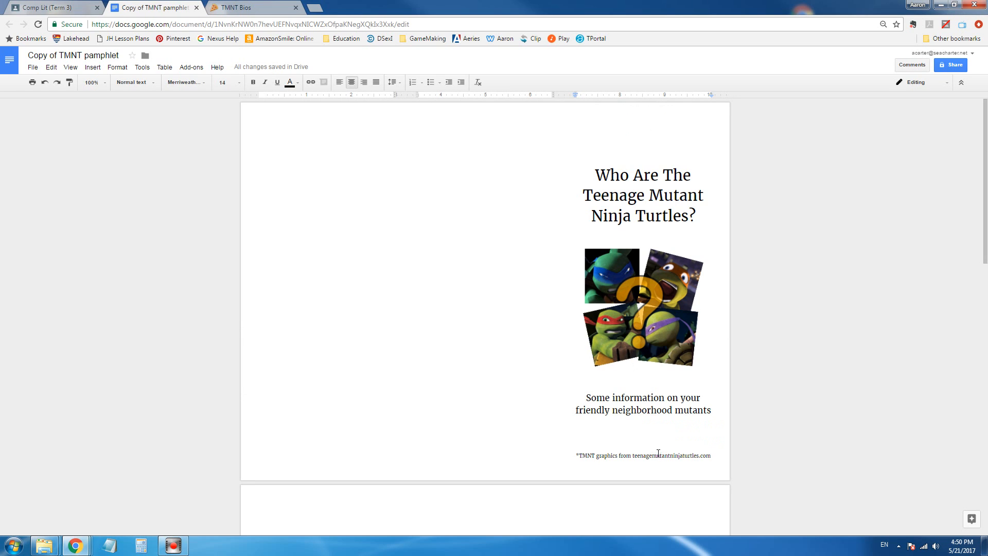
Place the text cursor at the beginning of the second page's first column
scroll(650, 430, down, 3)
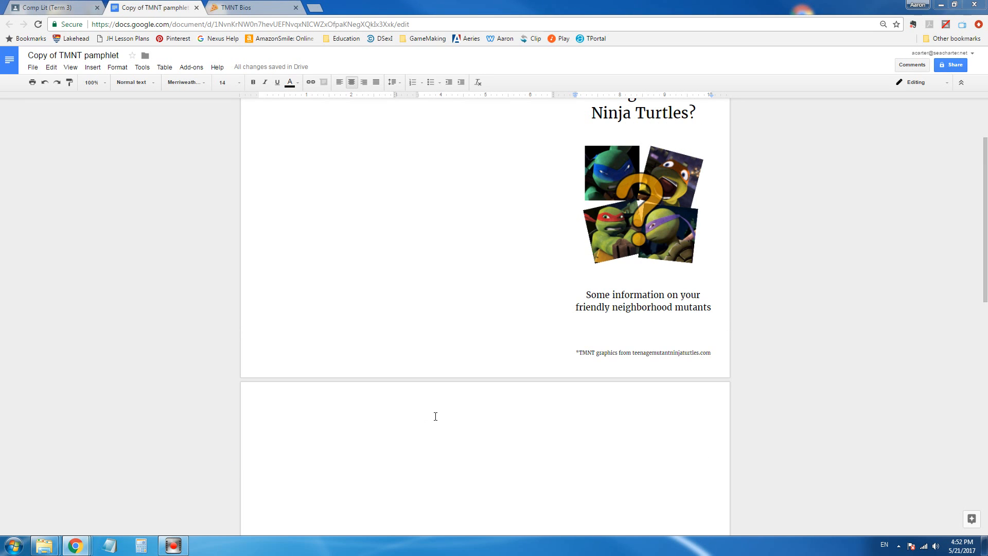
scroll(438, 419, up, 2)
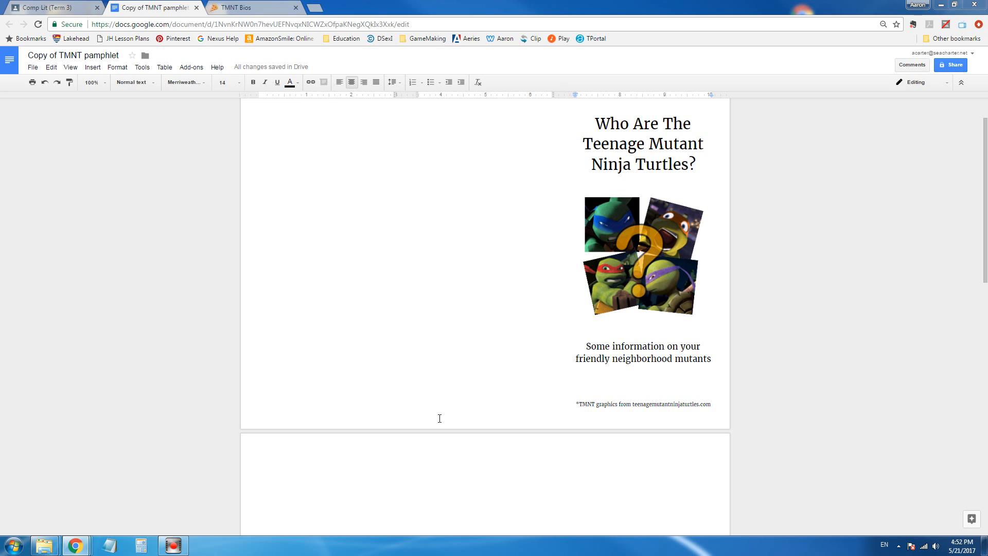
scroll(440, 417, down, 4)
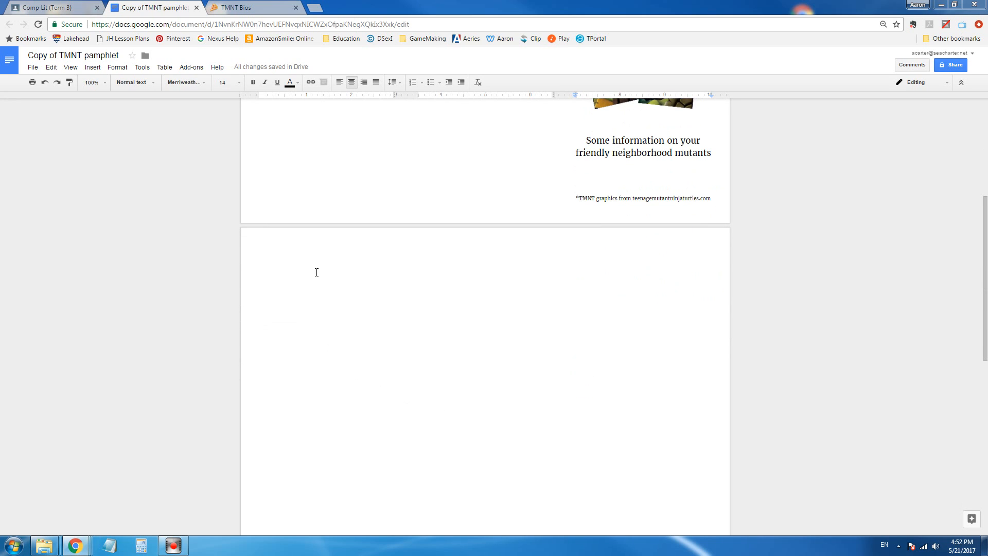
click(307, 269)
click(285, 268)
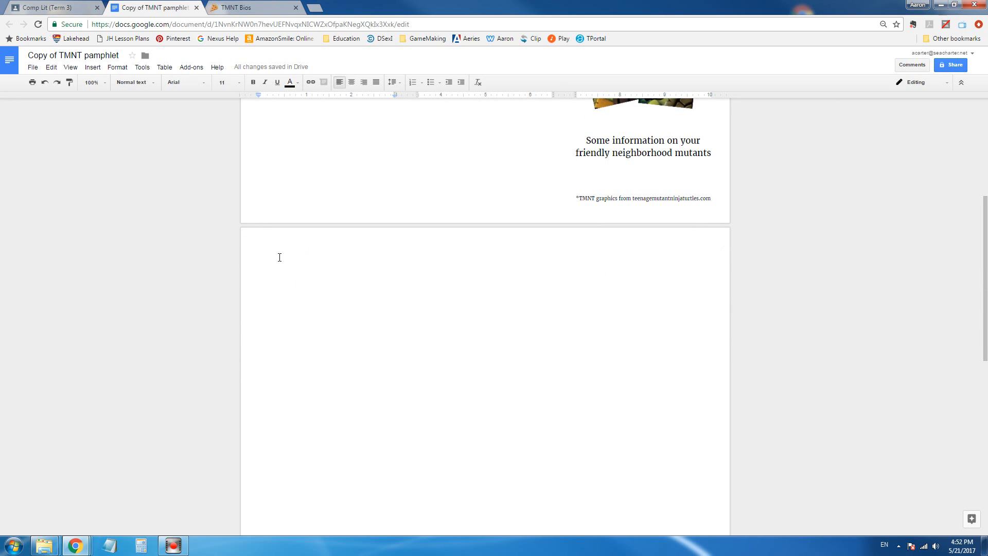
click(280, 257)
click(276, 265)
click(243, 7)
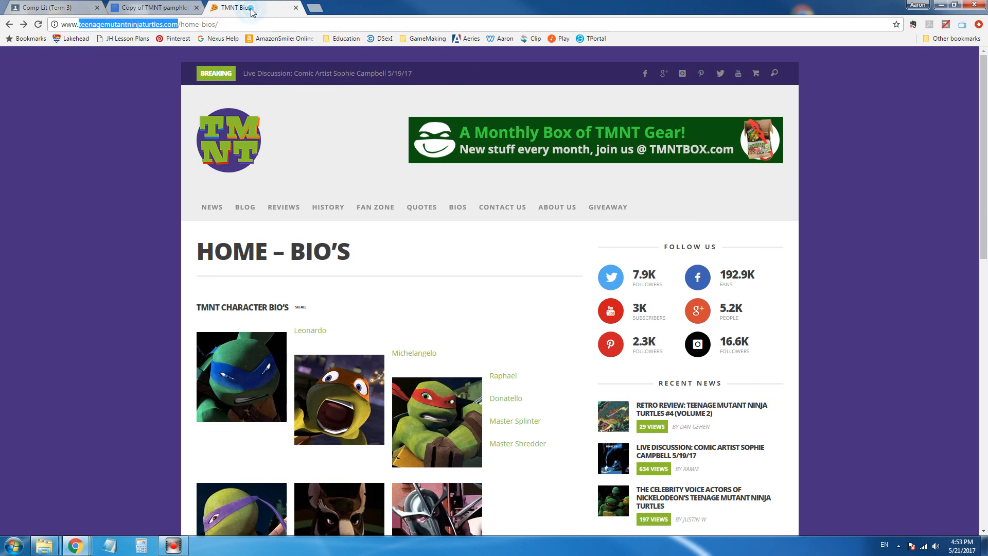
scroll(349, 368, down, 1)
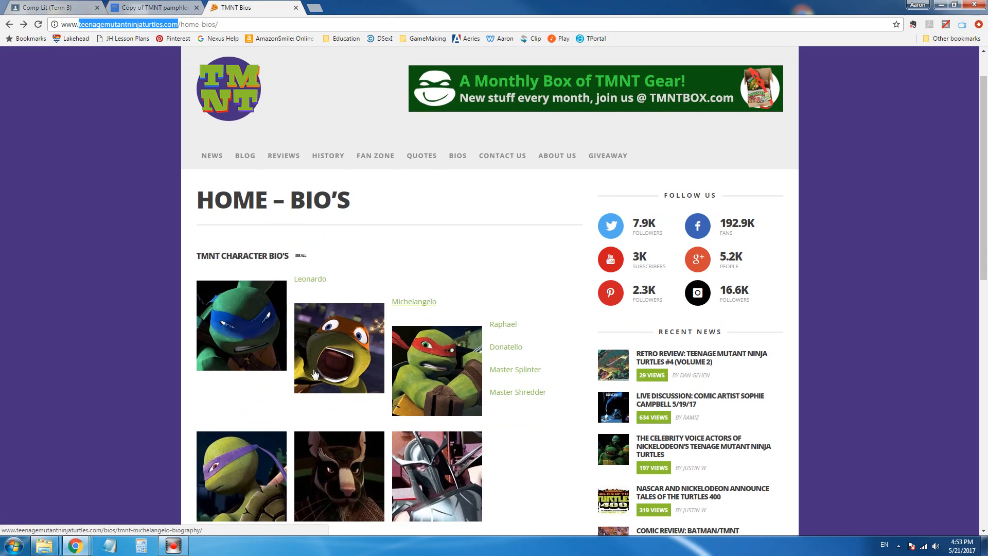
right_click(244, 328)
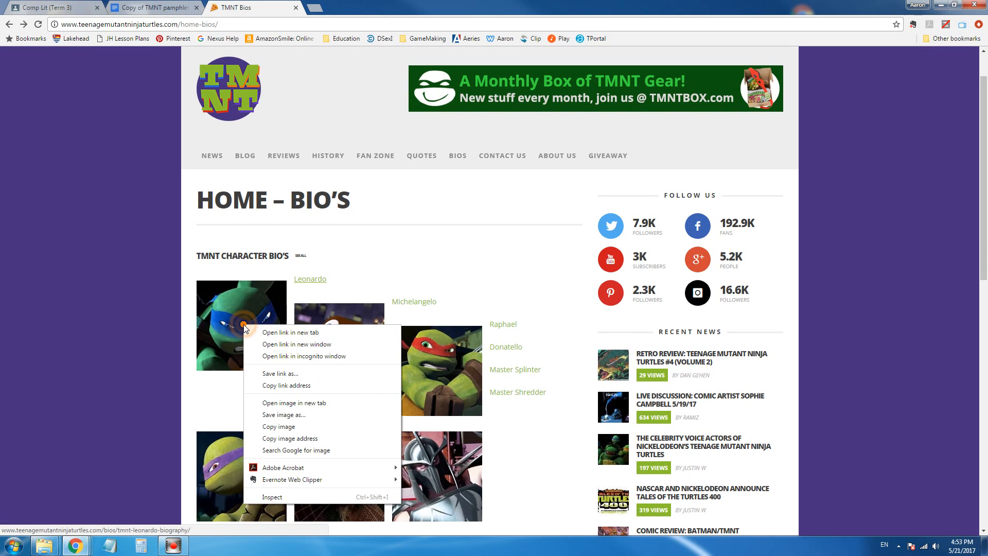
click(159, 12)
Start a new drawing at the beginning of the second page's first column
click(262, 247)
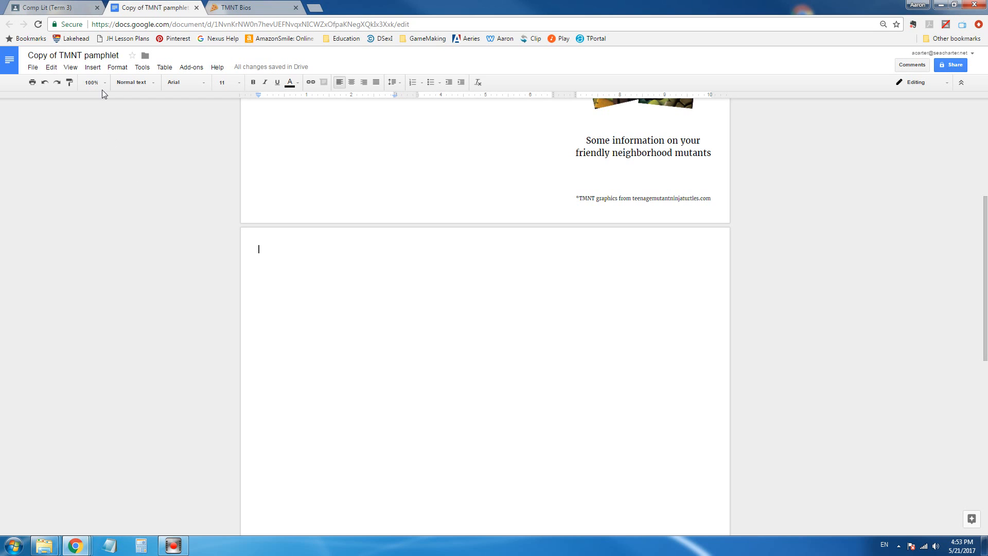
click(92, 68)
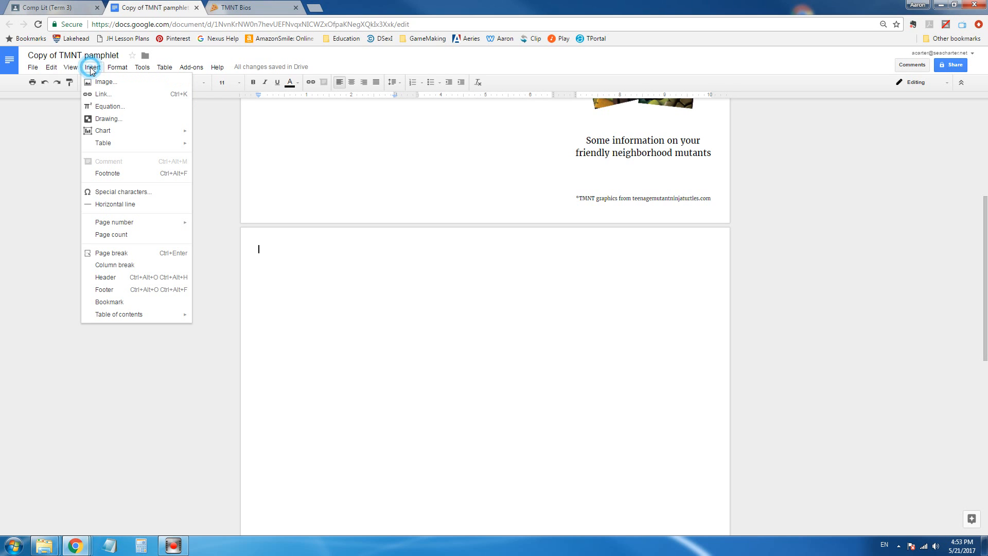
click(103, 120)
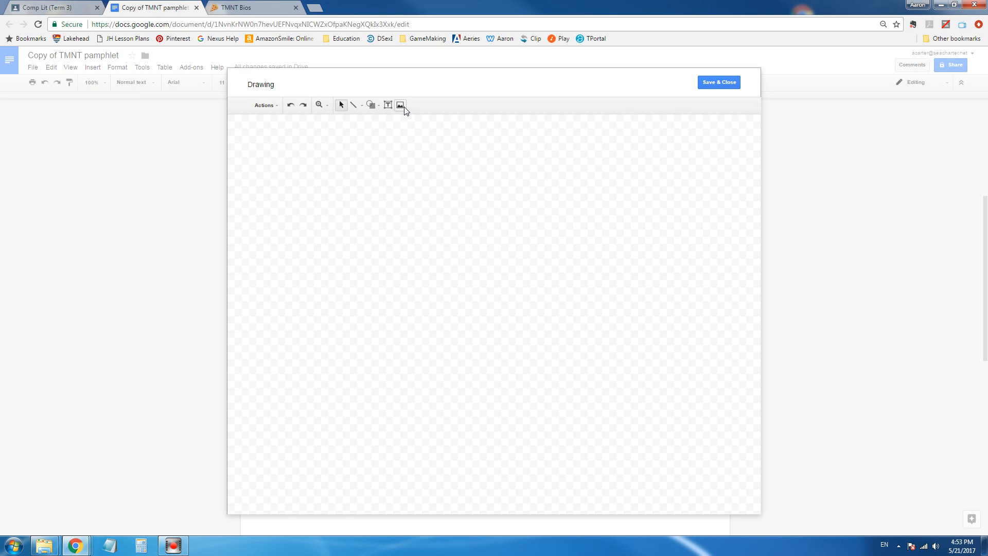
Switch to the TMNT Bios page and copy the image address of the Leonardo picture
click(238, 8)
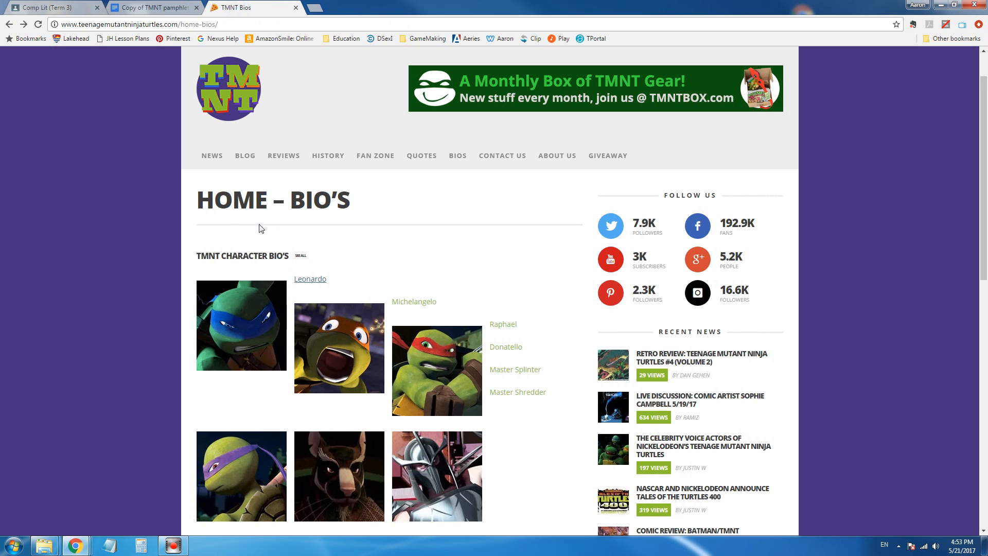
right_click(253, 308)
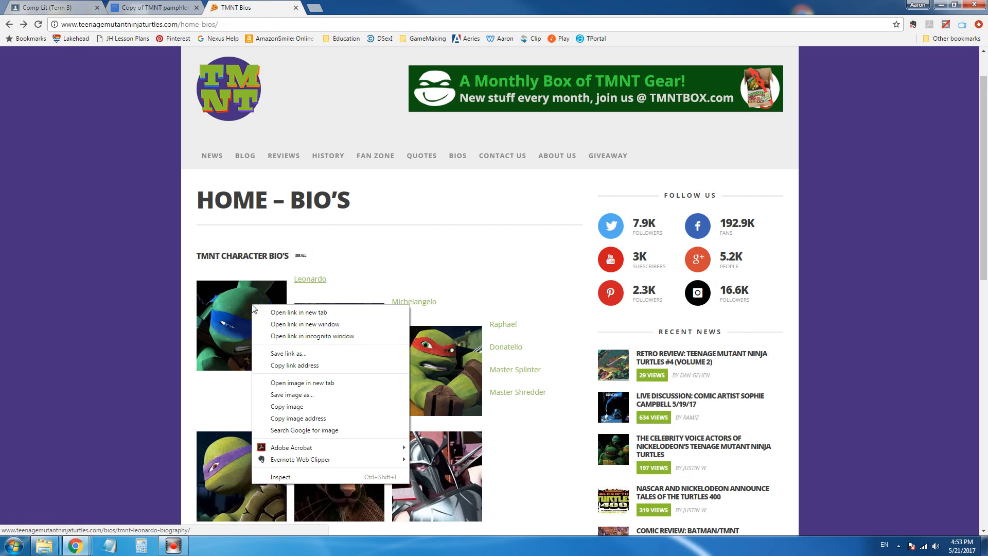
click(303, 419)
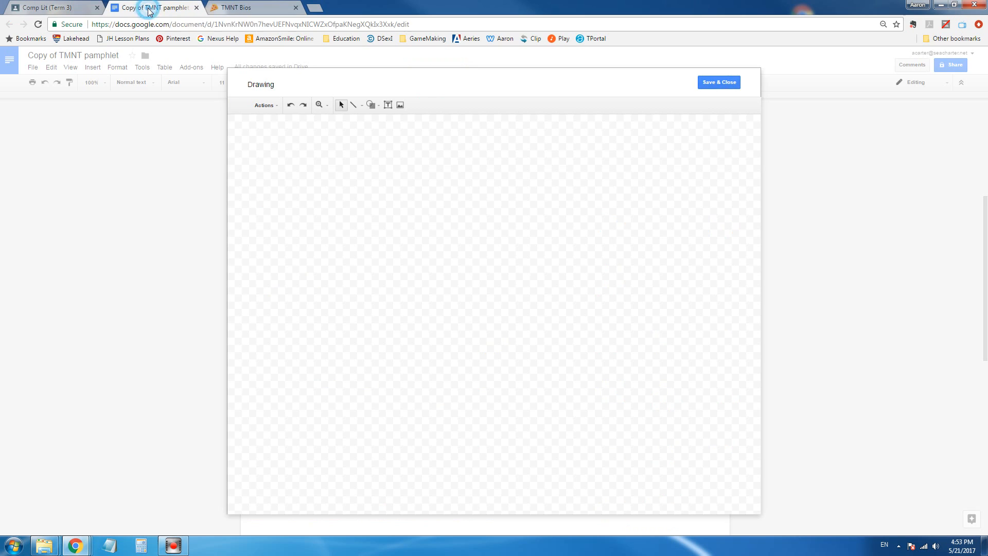
Switch back to the pamphlet drawing, insert the Leonardo picture from its copied URL and enlarge it proportionally
click(151, 8)
click(399, 105)
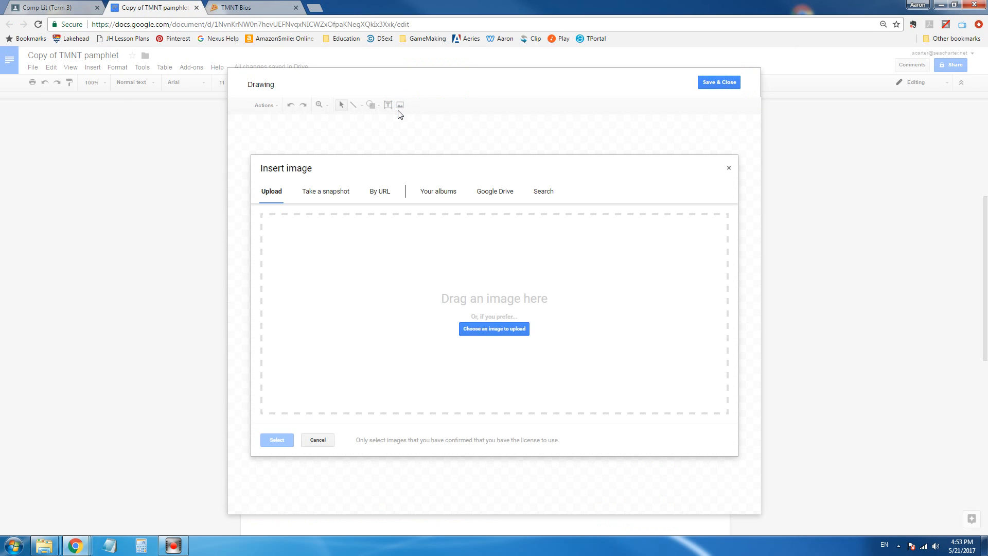
click(384, 184)
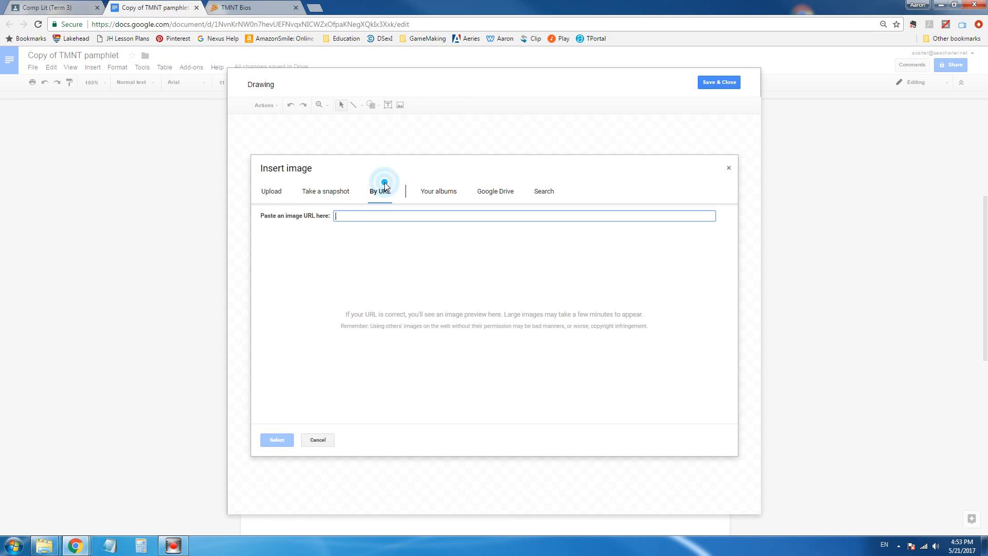
right_click(352, 216)
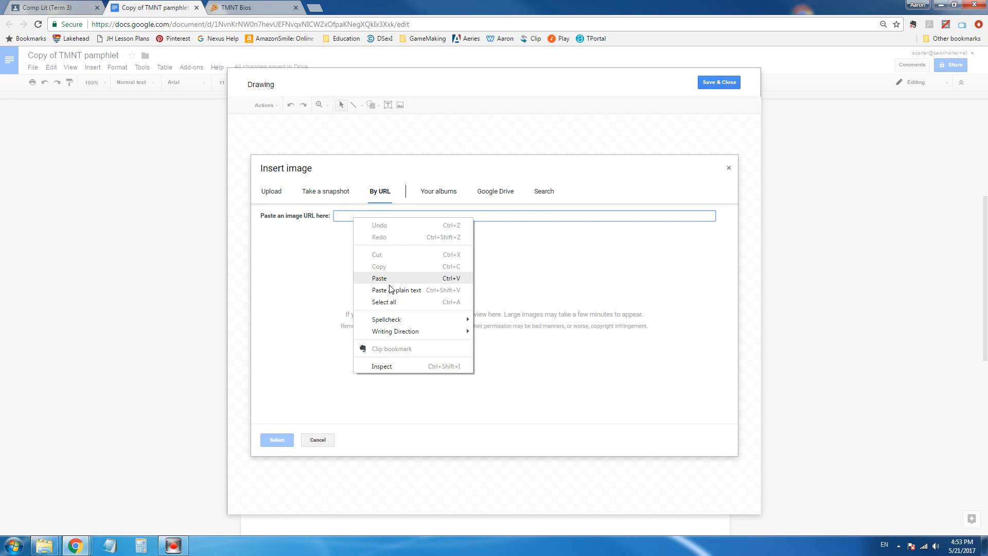
click(387, 278)
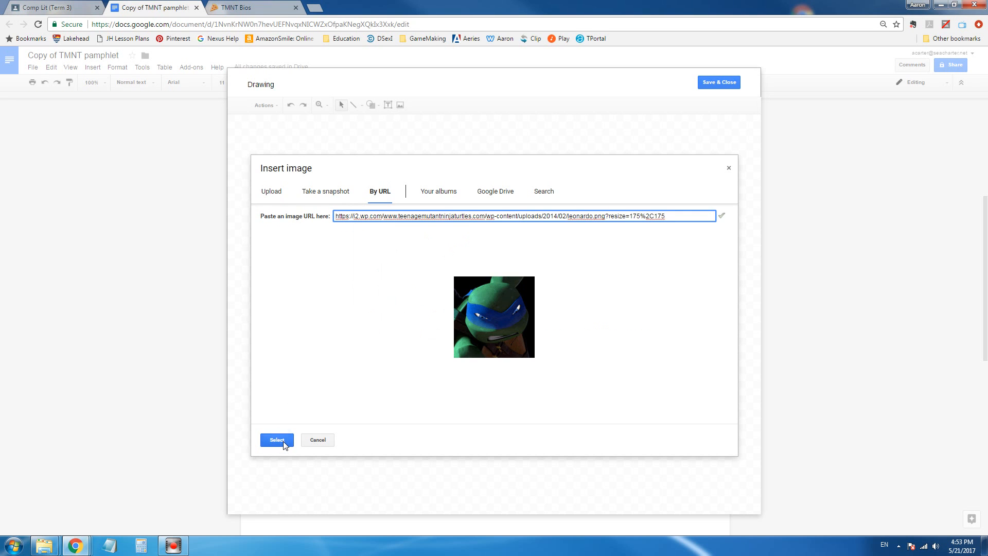
click(277, 440)
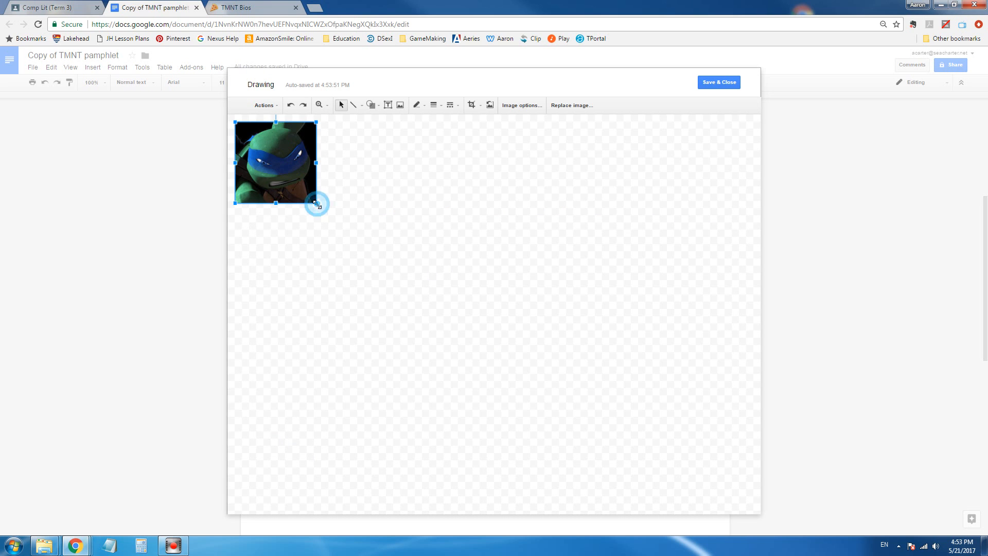
drag(316, 203, 368, 256)
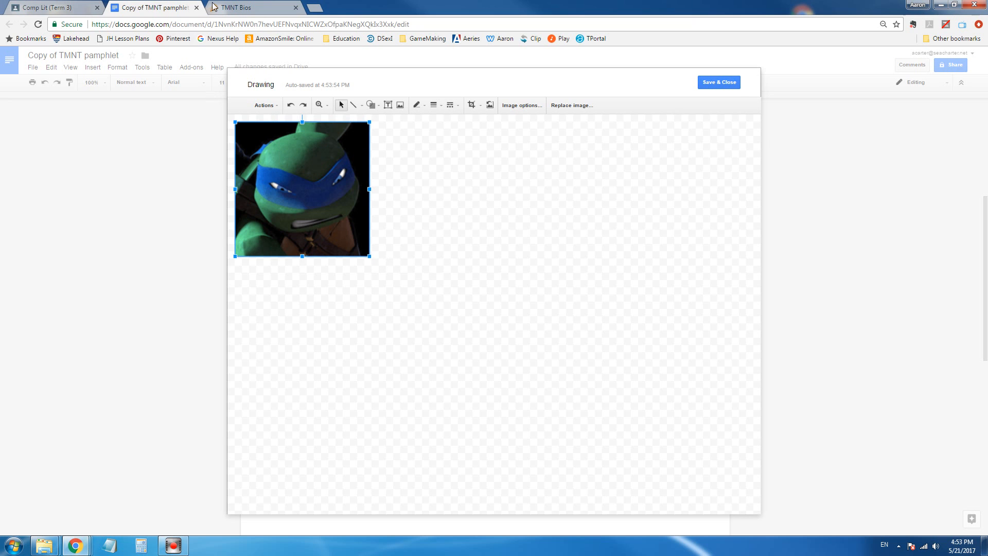
Switch to the TMNT Bios page and run a Google image search for "karate bo" in its place
click(227, 9)
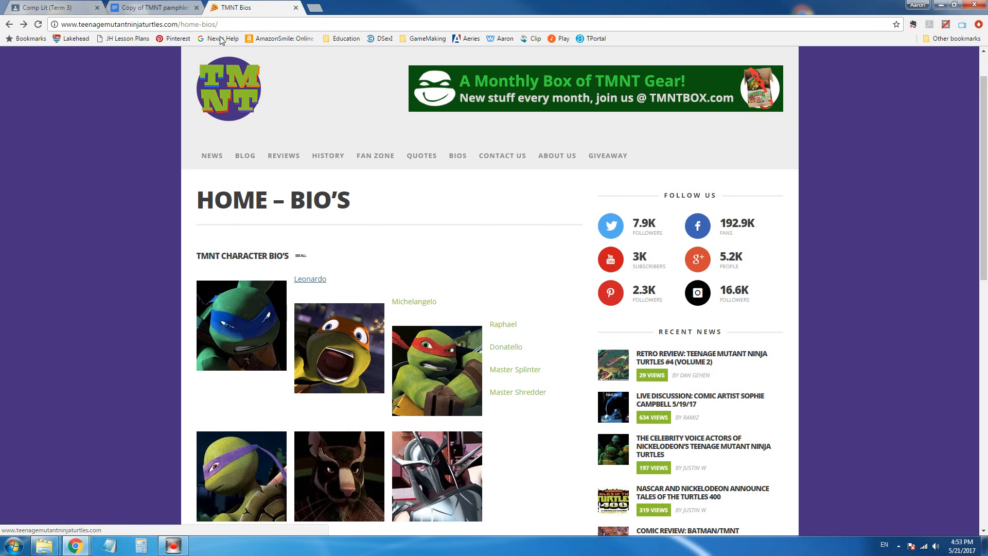
scroll(258, 213, up, 1)
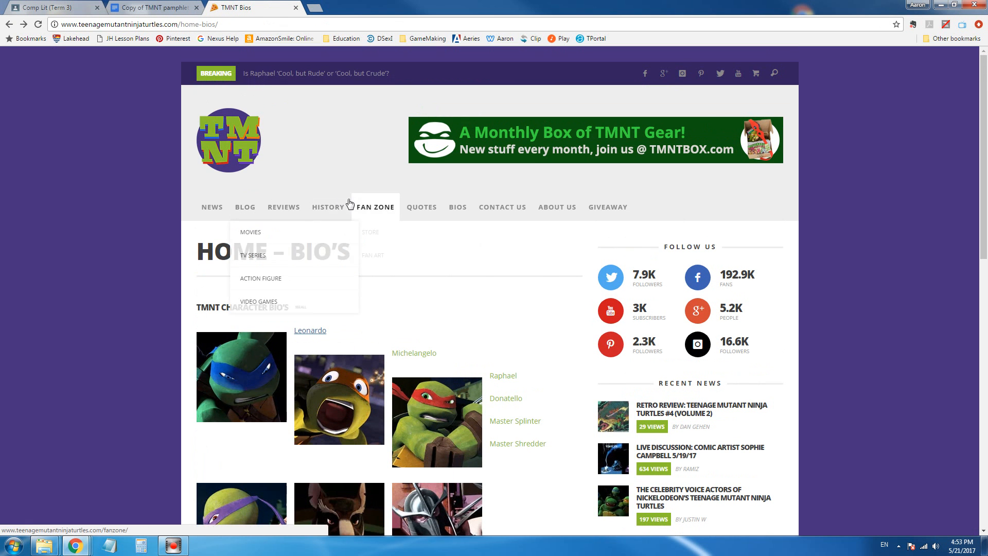
click(181, 26)
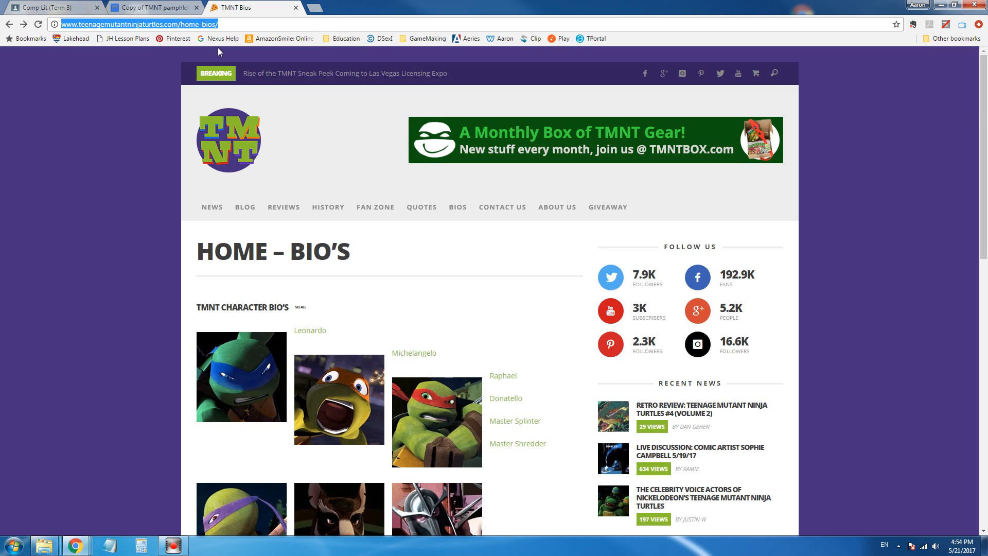
text(karate bo)
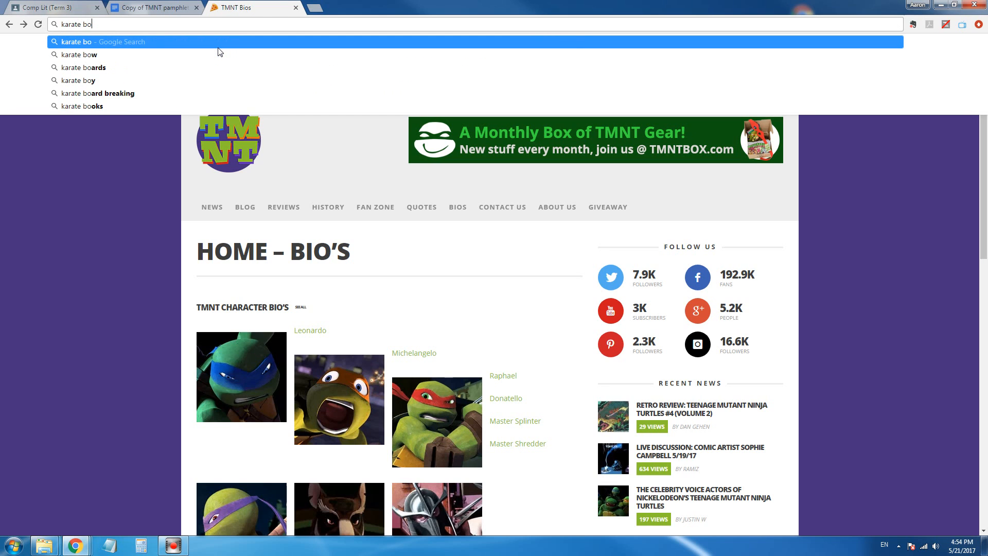
key(Return)
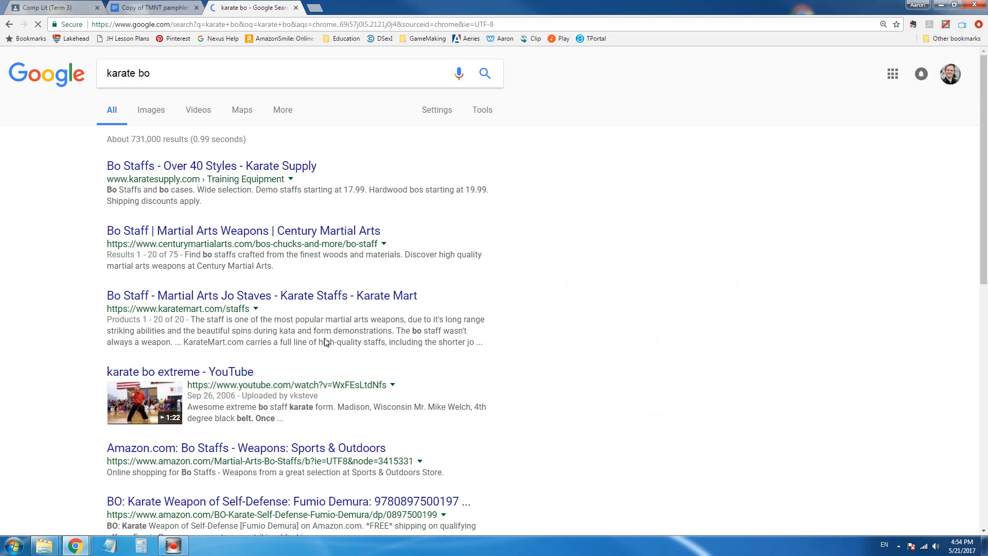
click(149, 108)
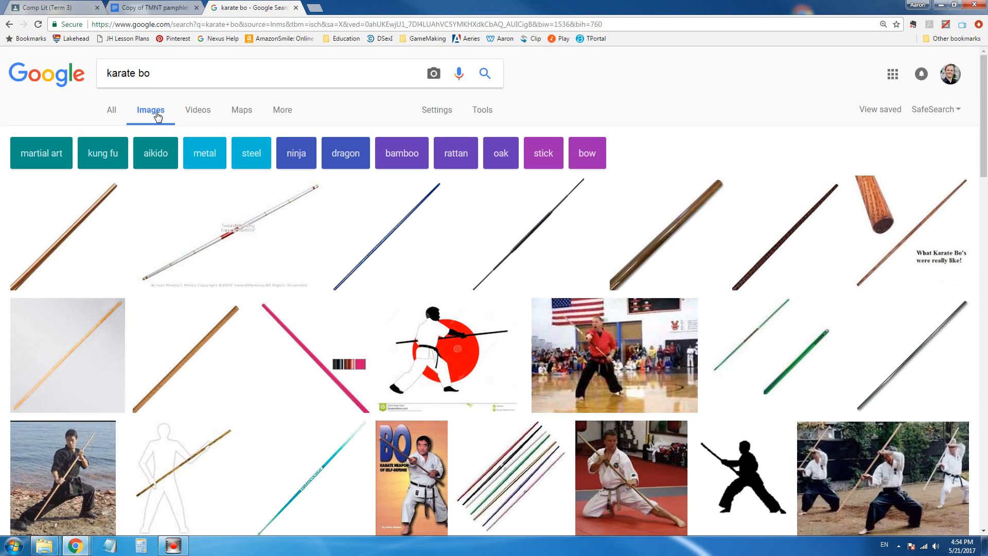
Look through the karate bo image results for a suitable staff picture
scroll(199, 371, down, 3)
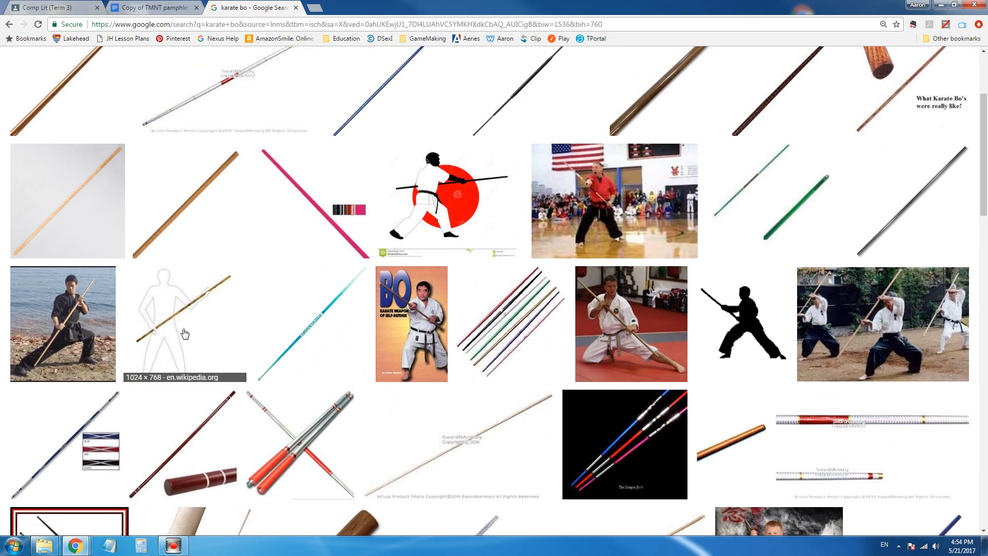
scroll(185, 336, up, 3)
scroll(434, 371, down, 6)
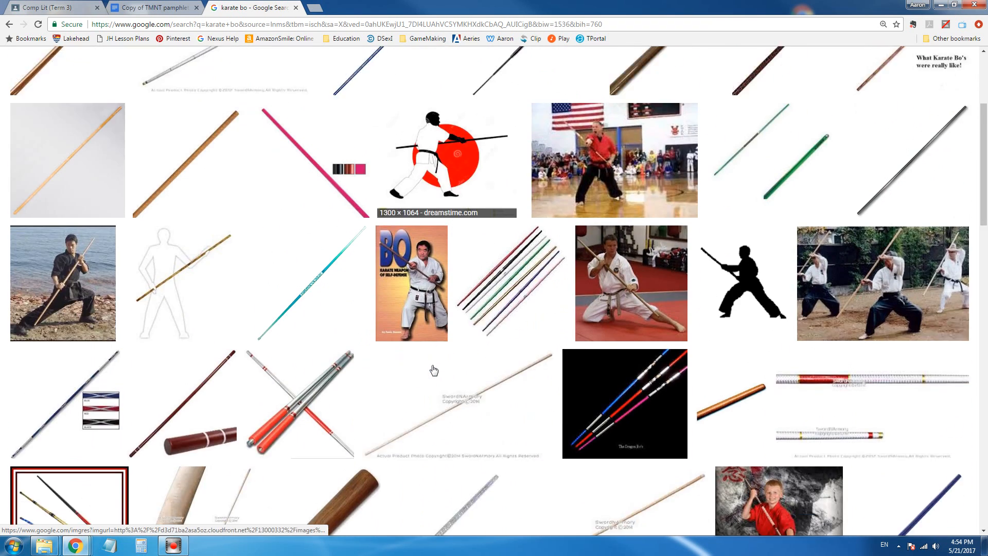
scroll(434, 370, down, 12)
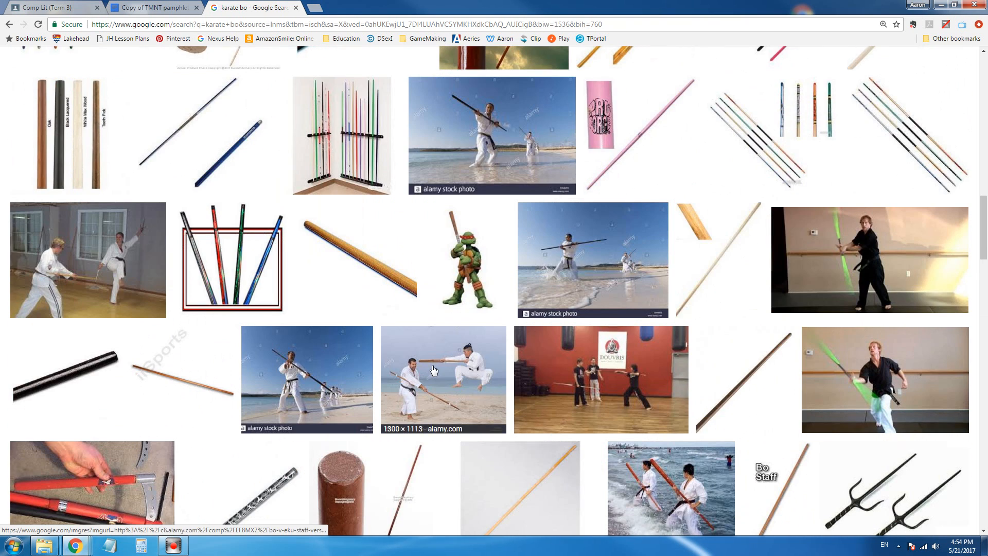
scroll(433, 370, down, 7)
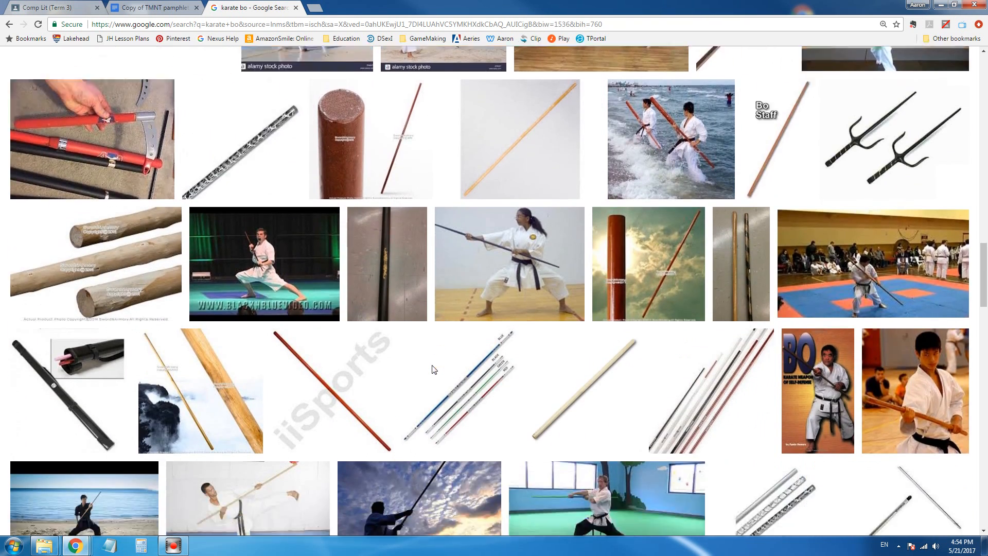
scroll(434, 369, down, 7)
scroll(434, 369, up, 1)
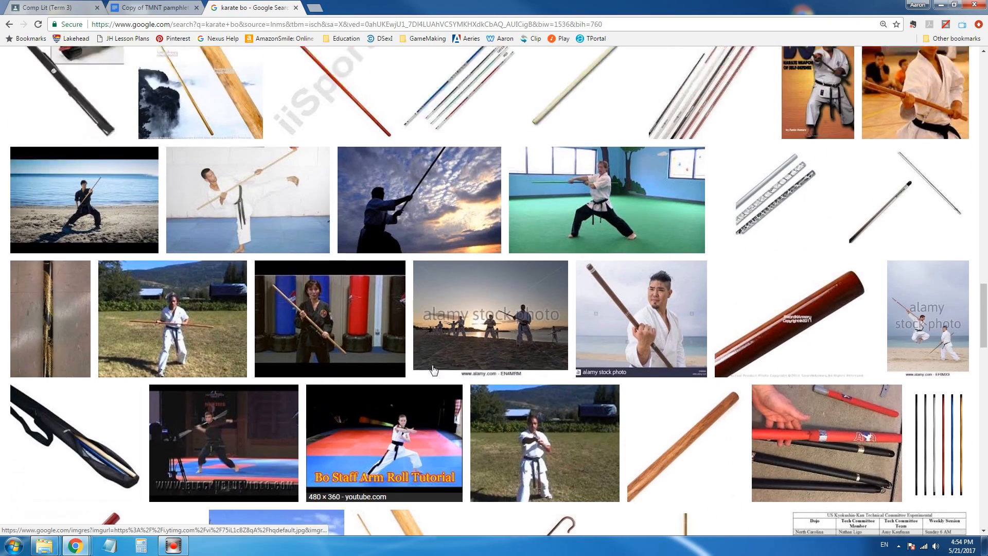
scroll(434, 370, up, 20)
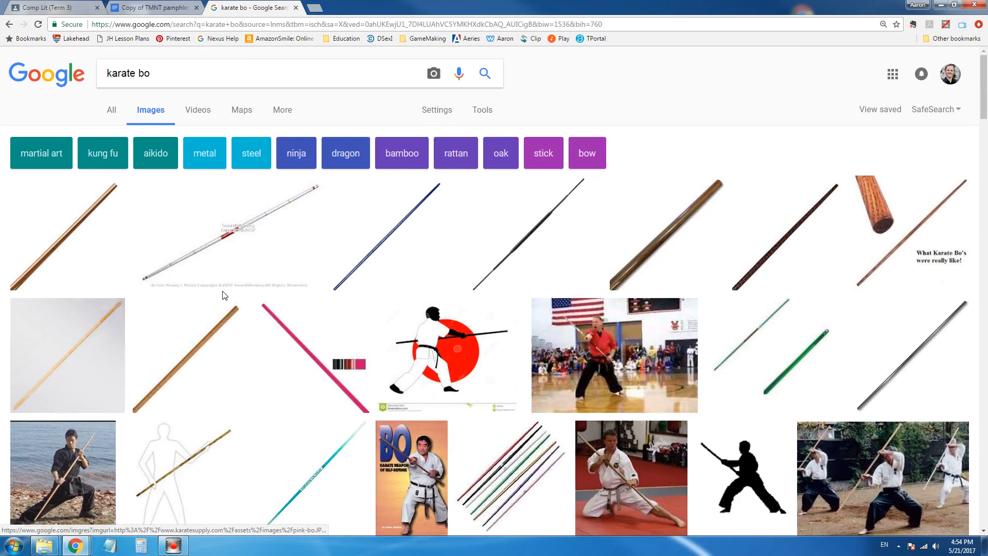
Open the Bamboo Toothpick Bo Staff image result and copy its image address
drag(138, 73, 97, 77)
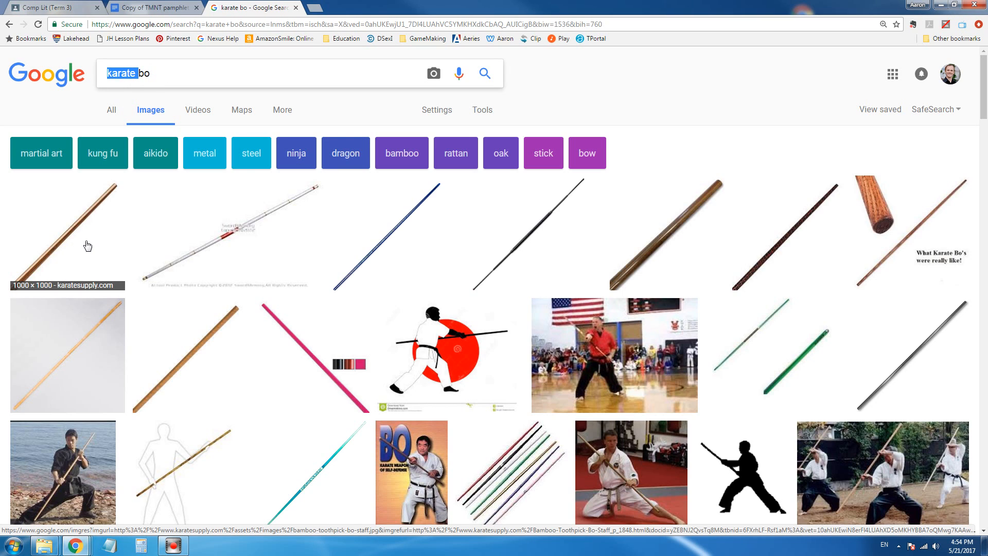
click(63, 229)
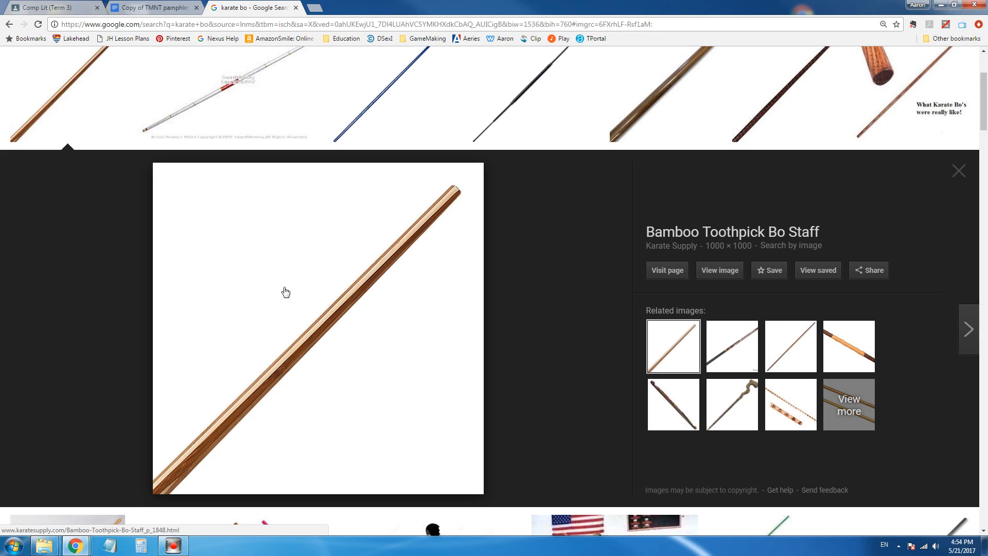
right_click(294, 301)
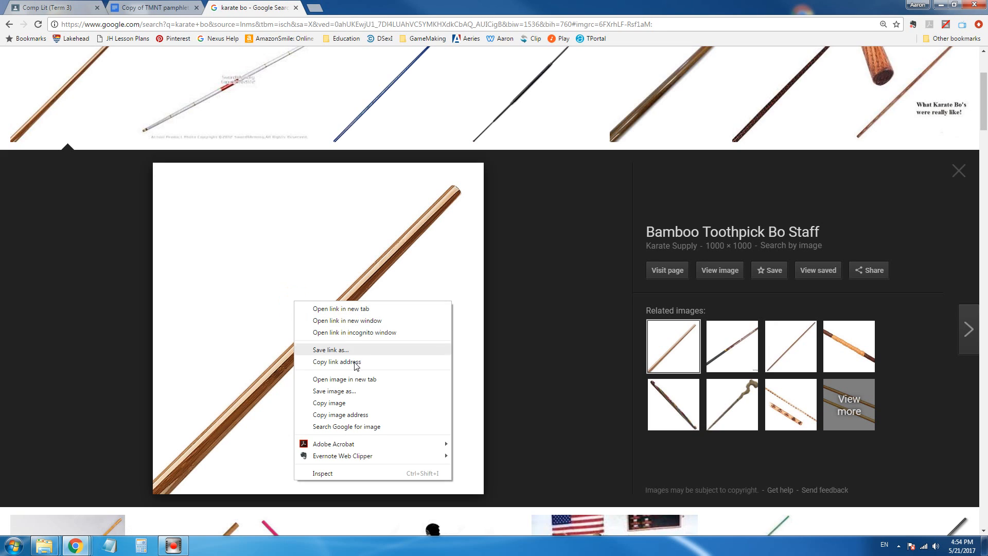
click(357, 415)
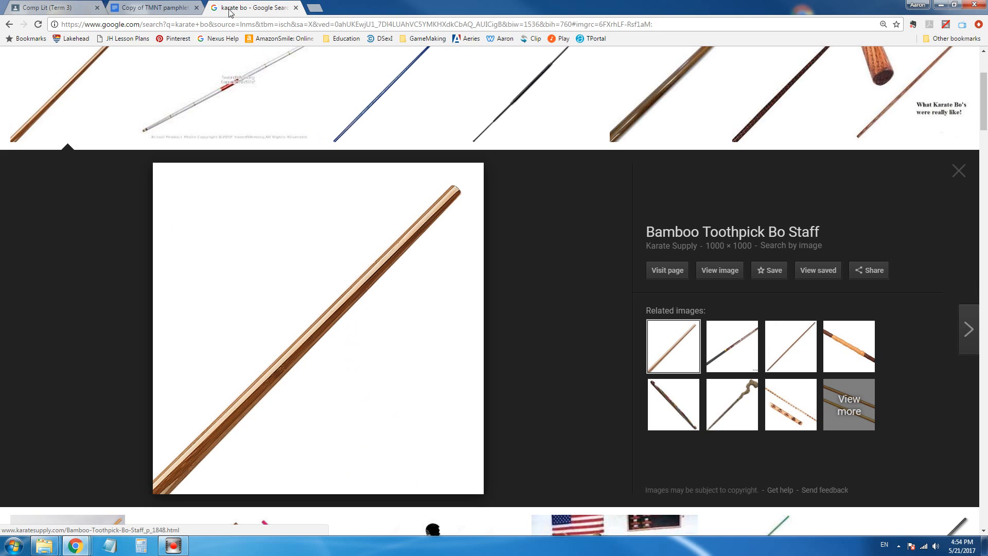
Switch back to the pamphlet drawing and insert the bamboo bo staff picture from its copied URL
click(153, 7)
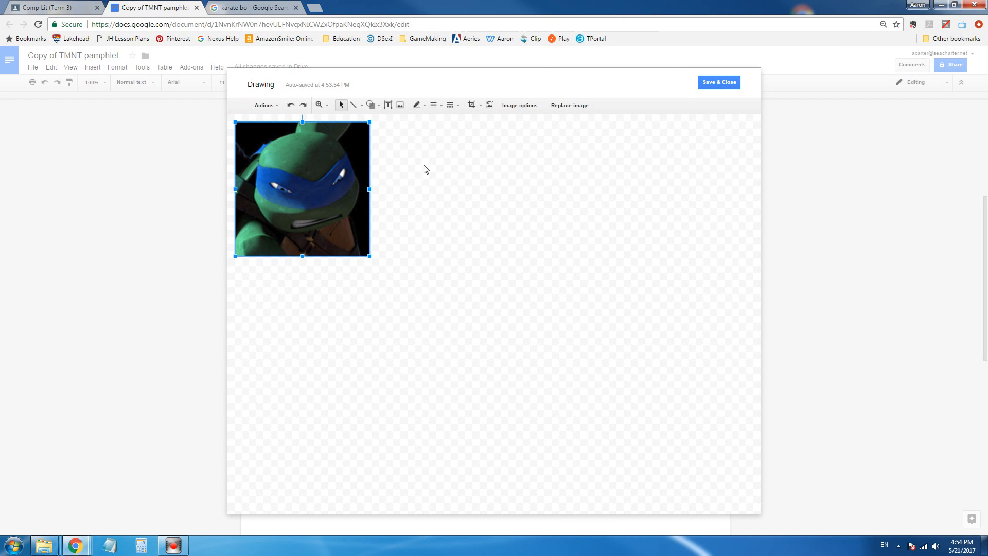
click(413, 177)
click(400, 106)
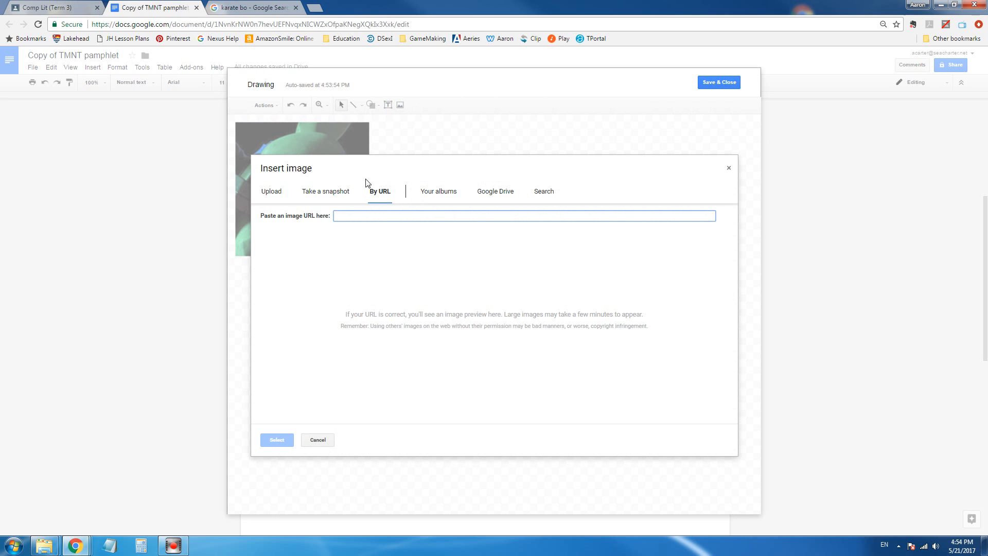
right_click(350, 215)
click(378, 268)
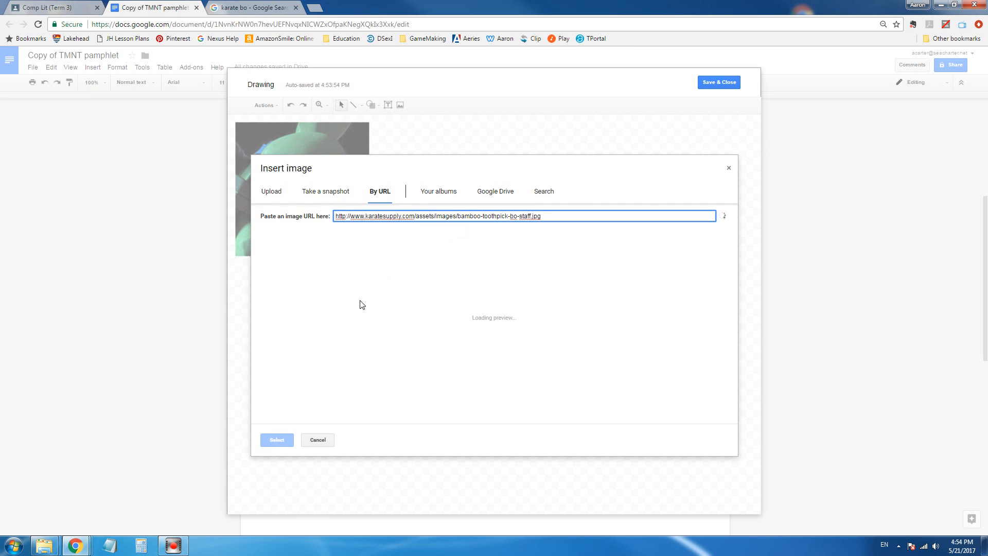
click(277, 440)
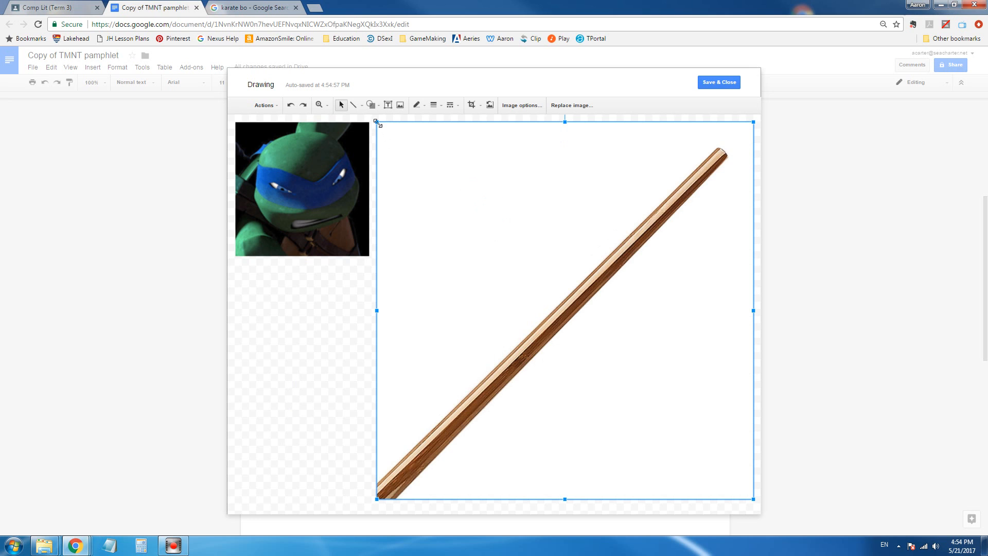
Shrink the staff picture to a small inset over the lower corner of the Leonardo picture, then save and close the drawing
drag(378, 123, 367, 258)
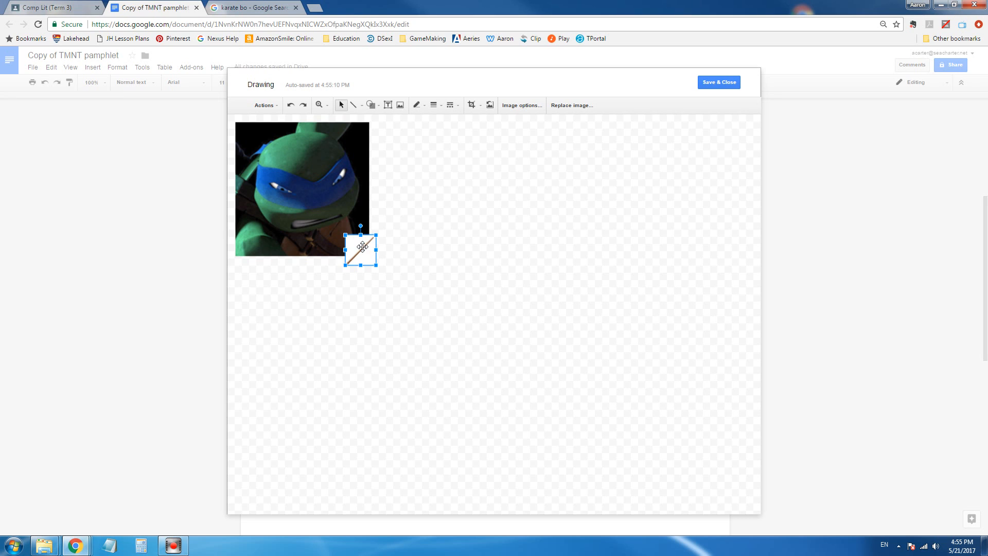
mouse_move(361, 248)
mouse_down()
mouse_move(398, 246)
mouse_move(355, 247)
mouse_up()
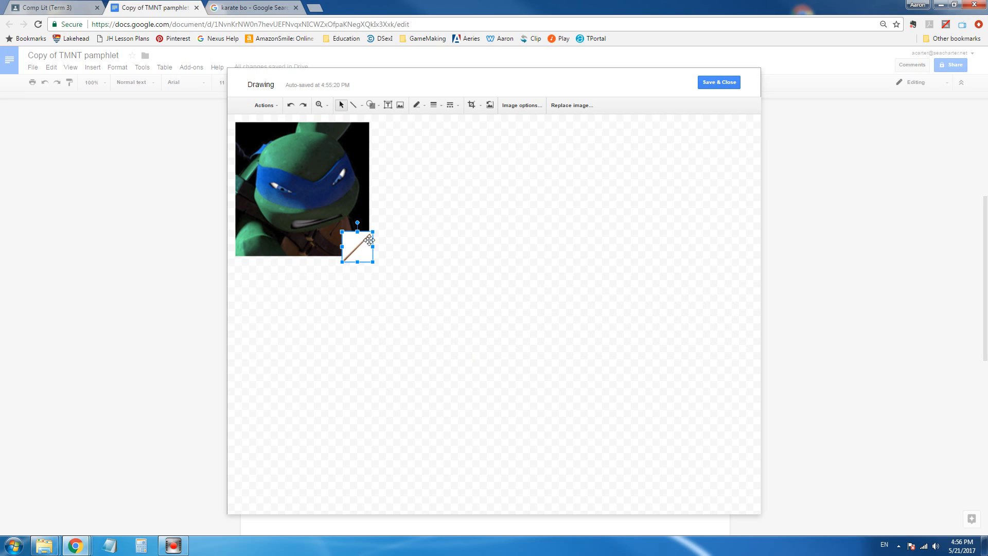
click(707, 85)
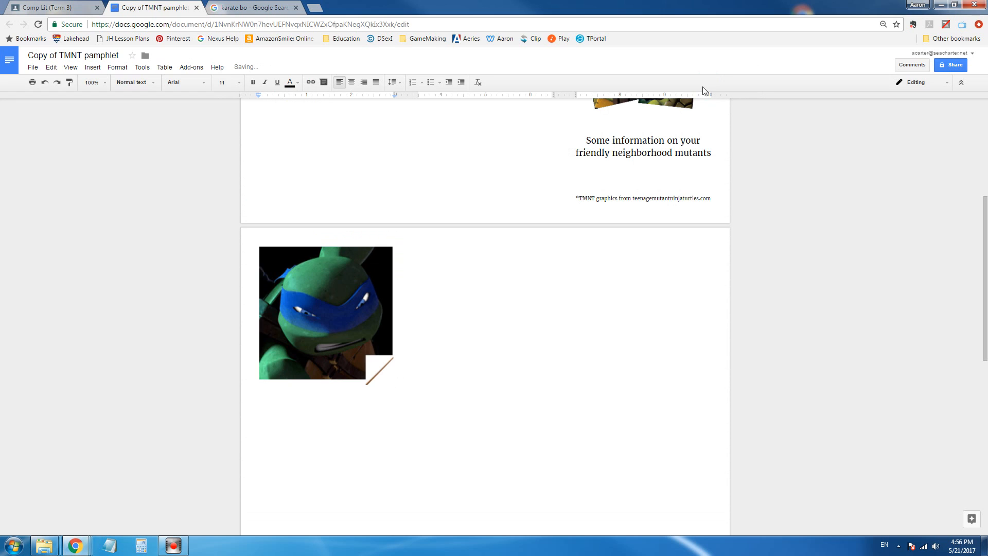
Delete the Leonardo and staff drawing from the pamphlet's second page
click(342, 323)
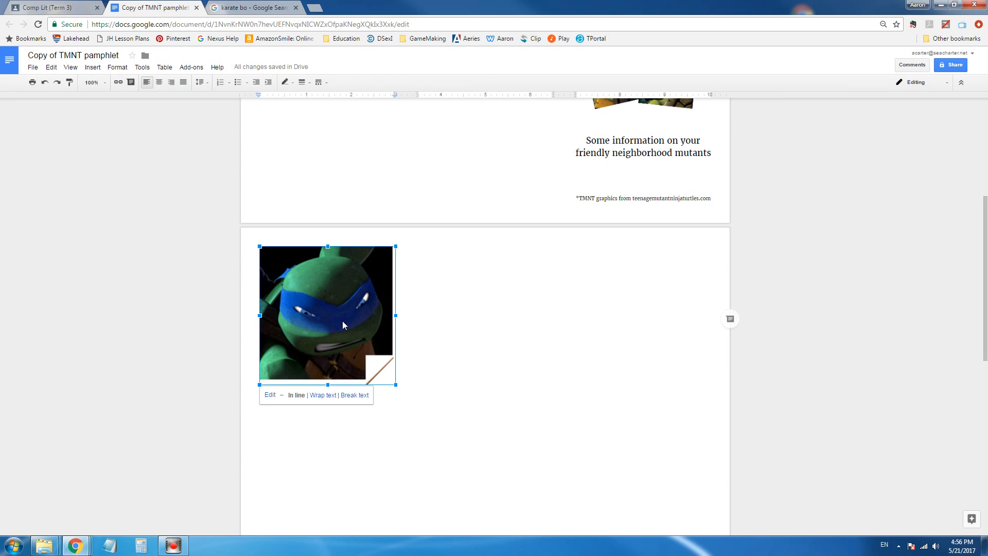
key(Delete)
scroll(359, 364, up, 5)
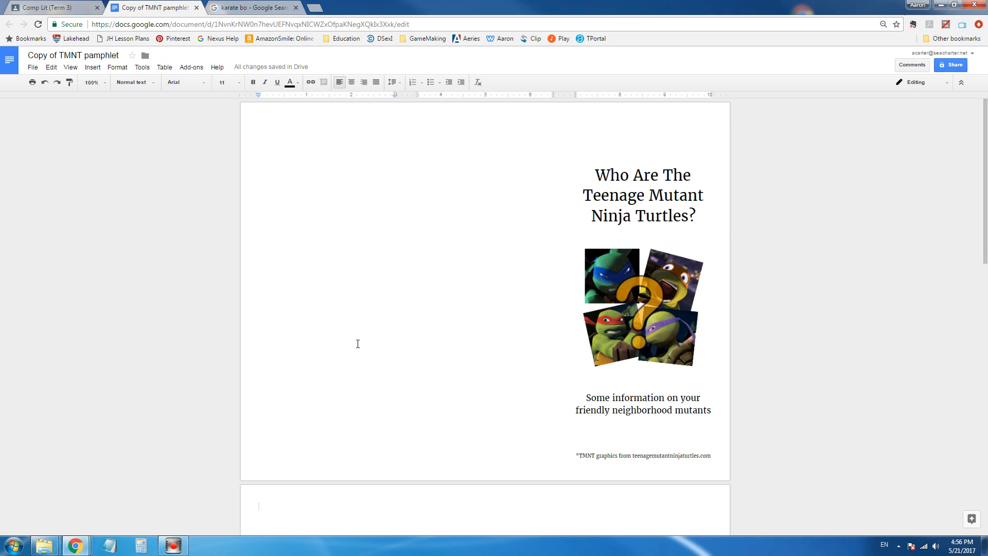
Download the pamphlet as a PDF document into the Documents library, shortening its file name to TMNTpamphlet.pdf
click(34, 68)
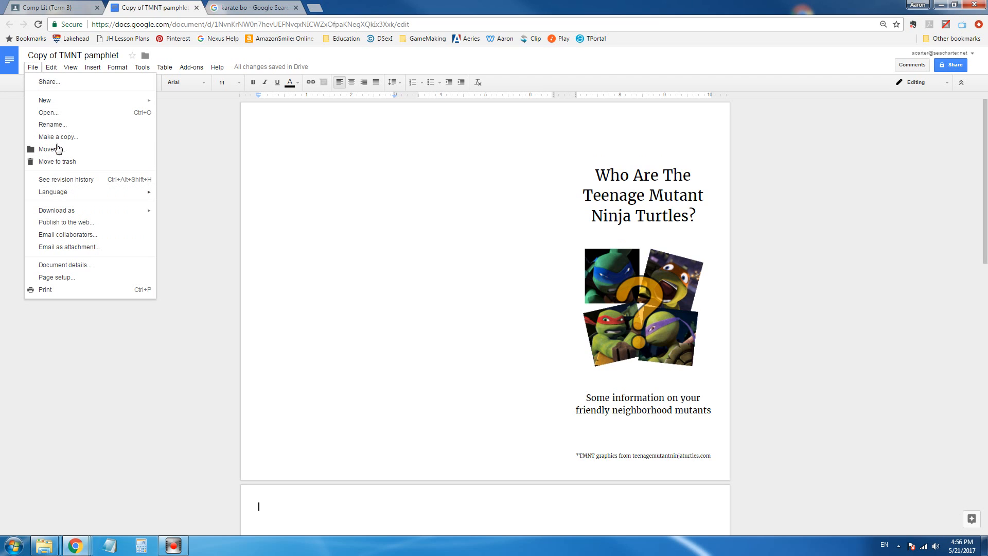
mouse_move(68, 213)
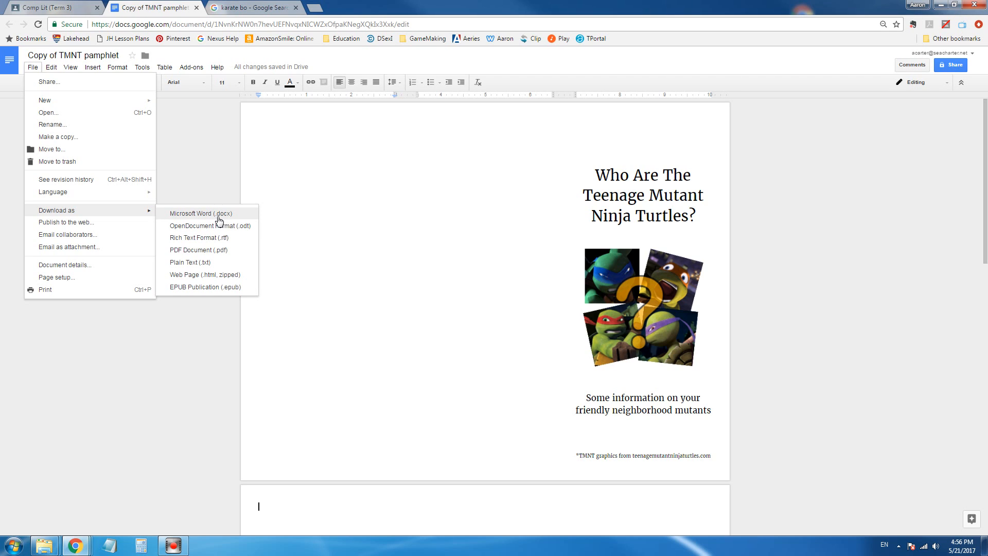
click(201, 250)
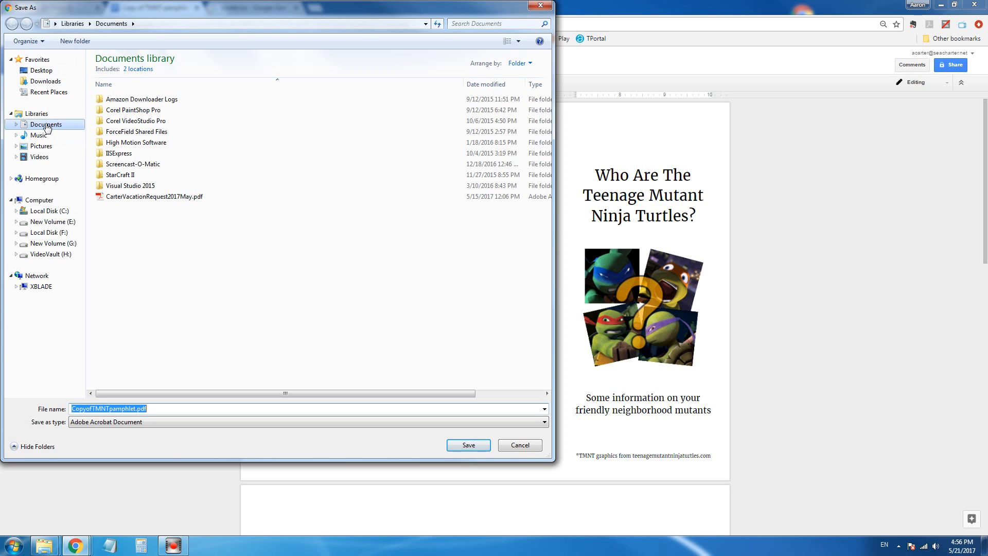
click(91, 408)
click(92, 408)
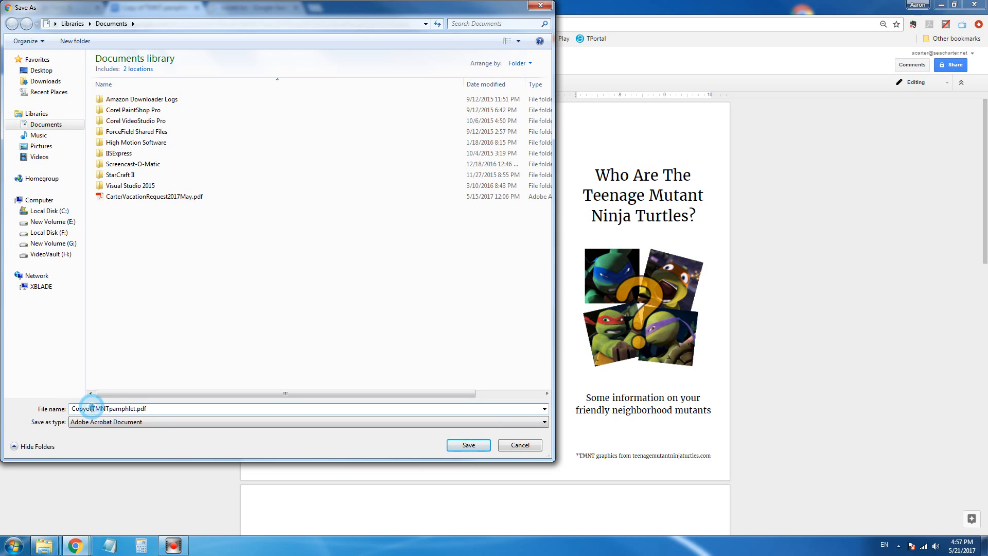
key(BackSpace)
key(BackSpace)
key(BackSpace)
key(BackSpace)
key(BackSpace)
key(BackSpace)
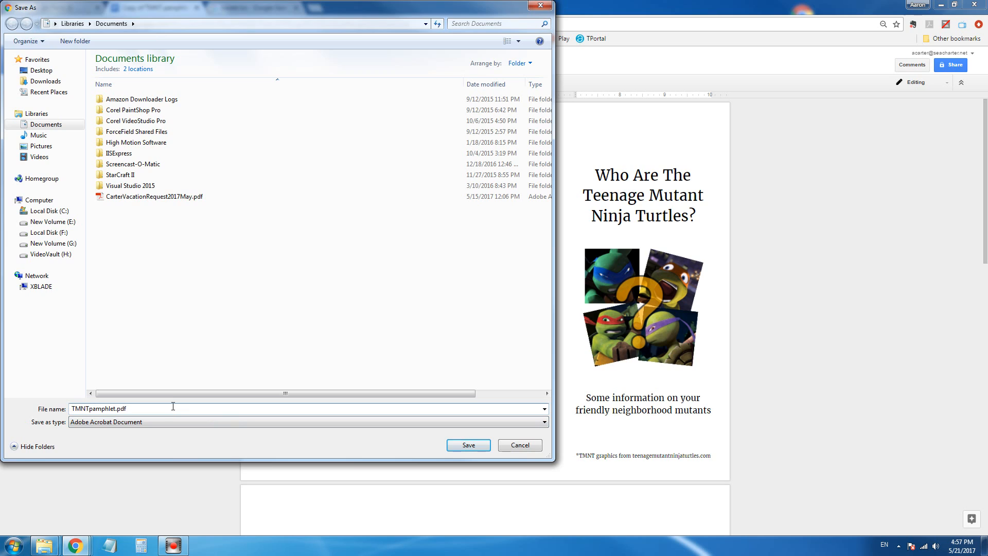
Add the student's full name after "TMNTpamphlet" in the file name and save the PDF
click(114, 410)
click(115, 409)
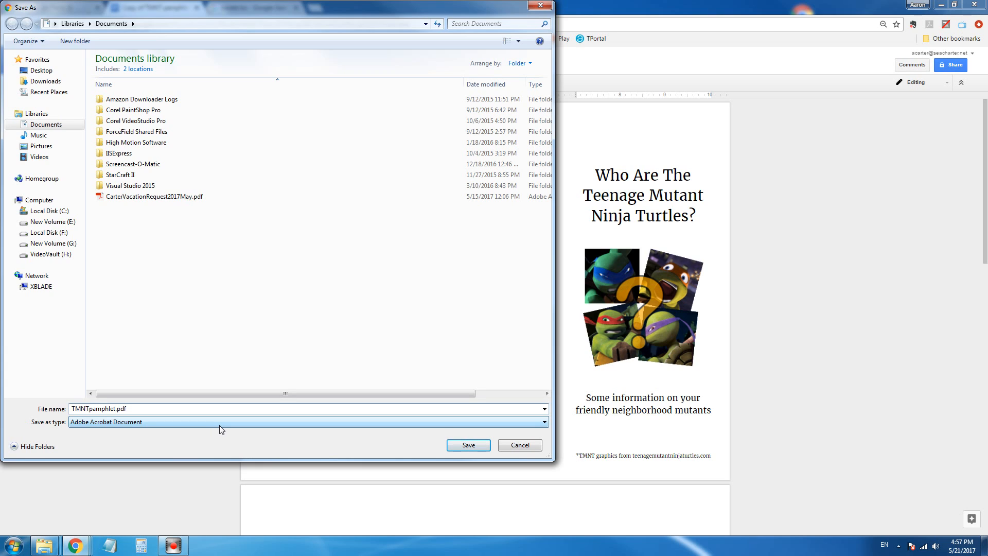
text(JohnSmith)
click(481, 447)
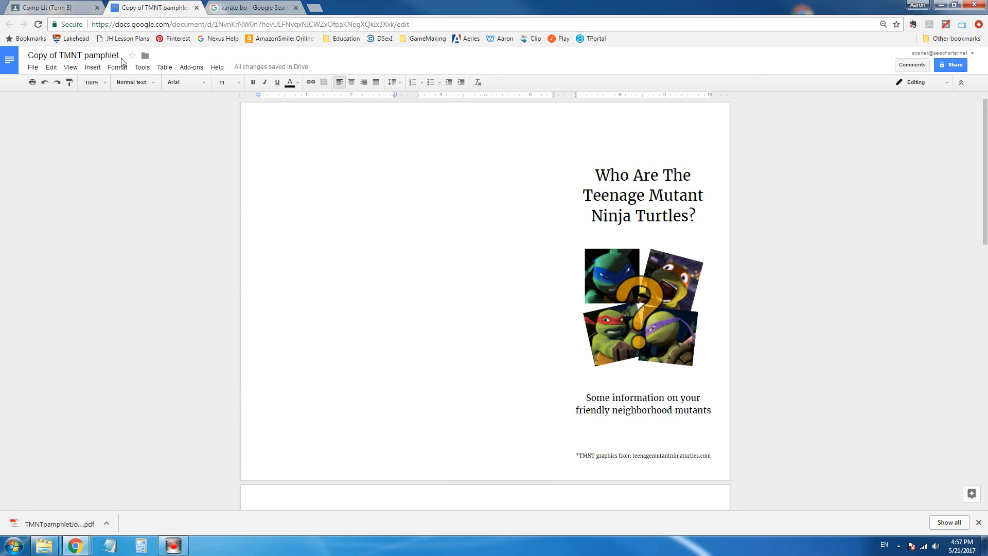
Switch to the Comp Lit (Term 3) class stream and examine the TMNT pamphlet assignment's instructions, class comment field and post options
click(65, 8)
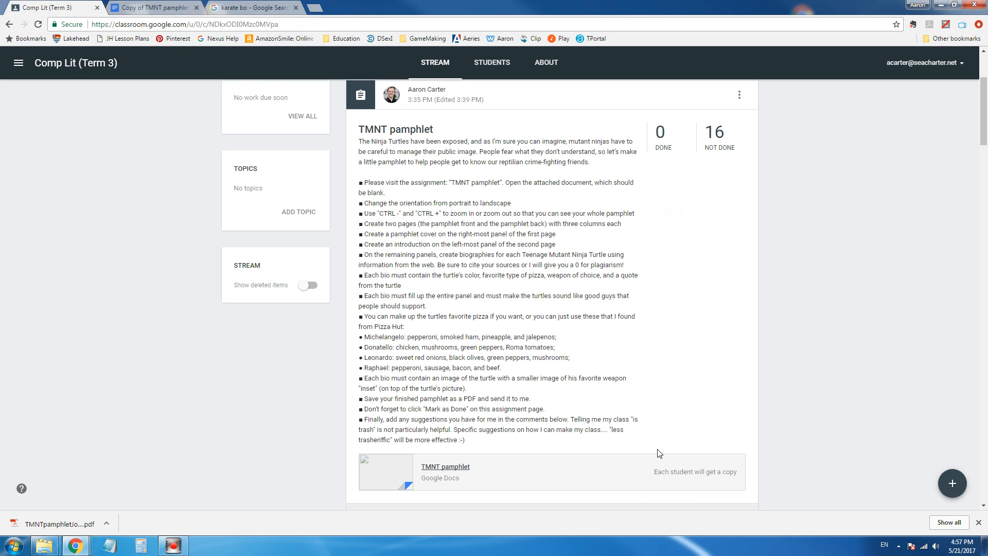
scroll(659, 453, down, 4)
click(424, 318)
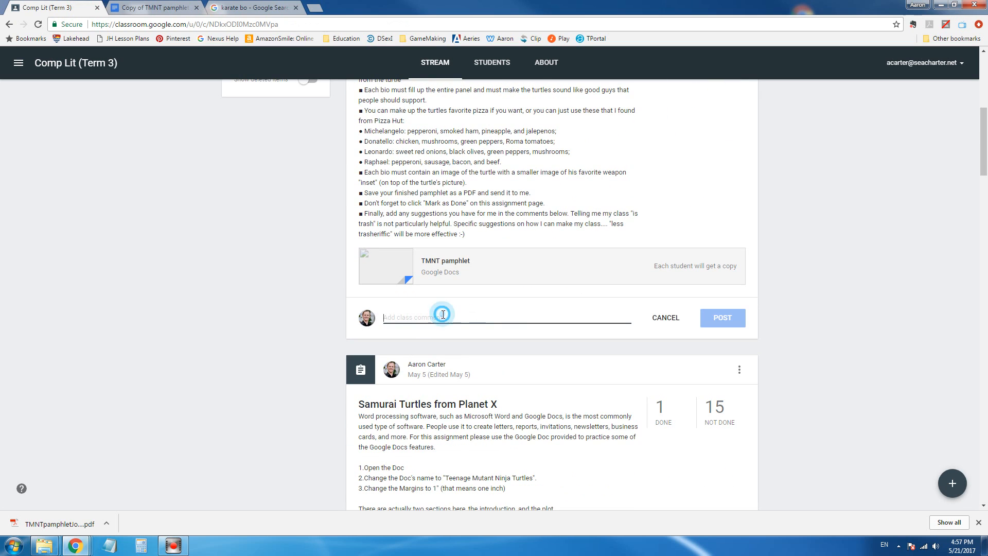
scroll(441, 322, up, 7)
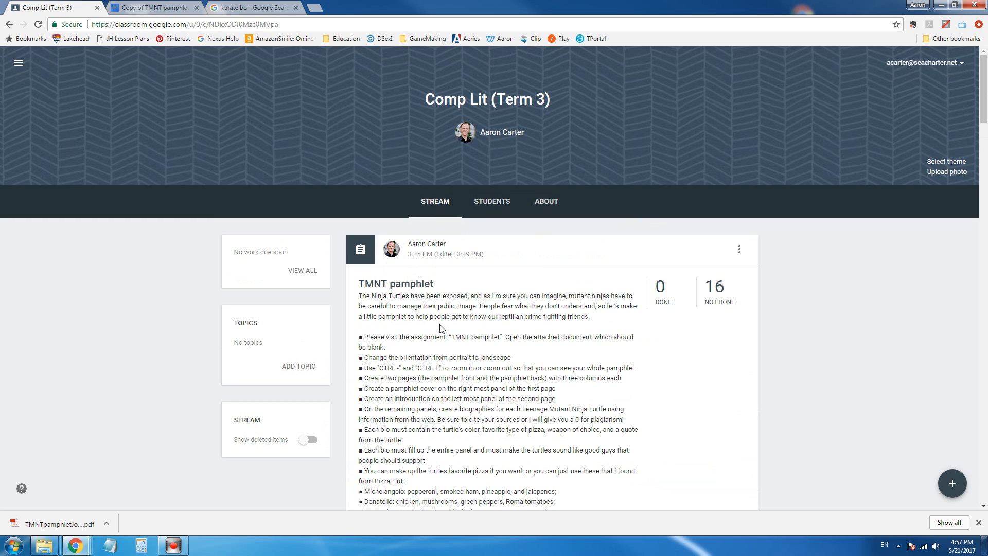
scroll(441, 327, down, 2)
click(739, 146)
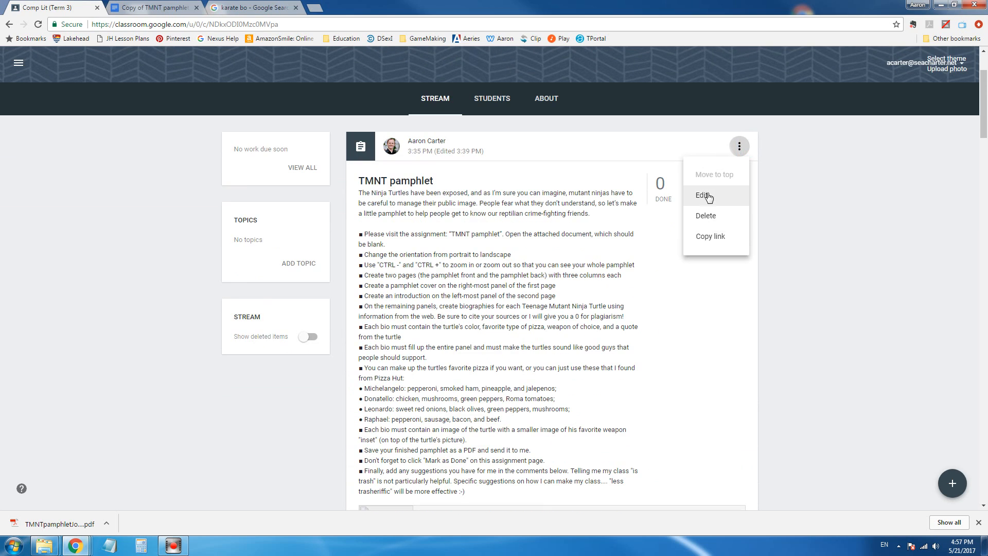
click(546, 262)
scroll(495, 379, down, 2)
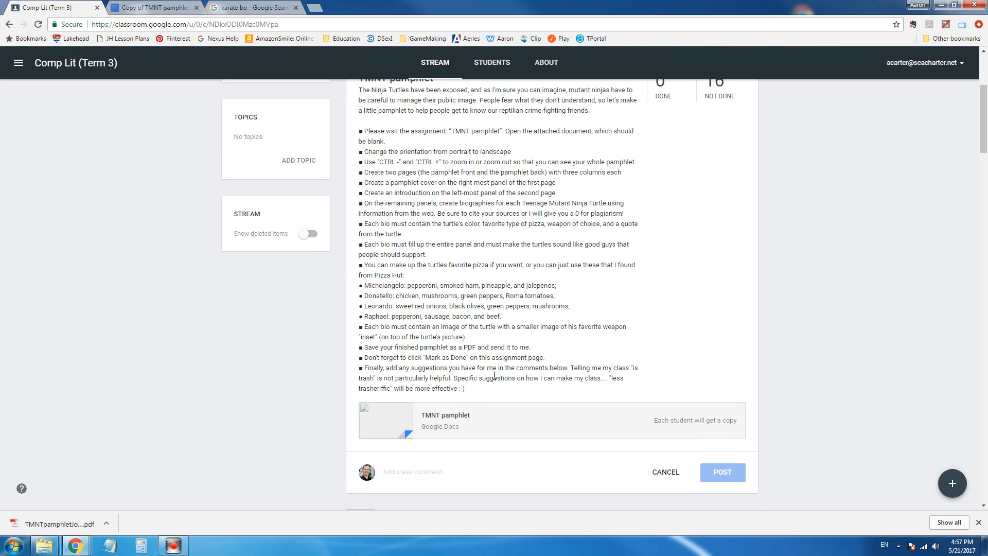